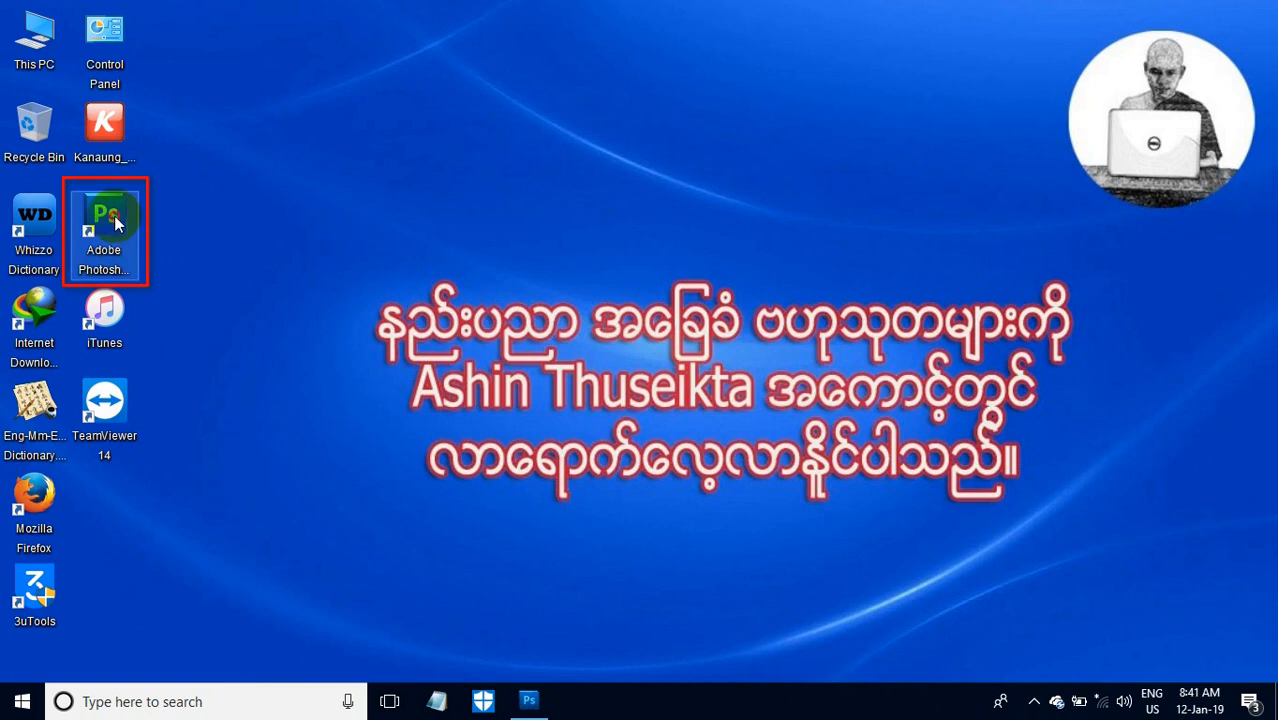
- Launch Adobe Photoshop and open lesson-11.1.jpg and lesson-11.2.jpg together from the Lesson-11 folder
double_click(115, 220)
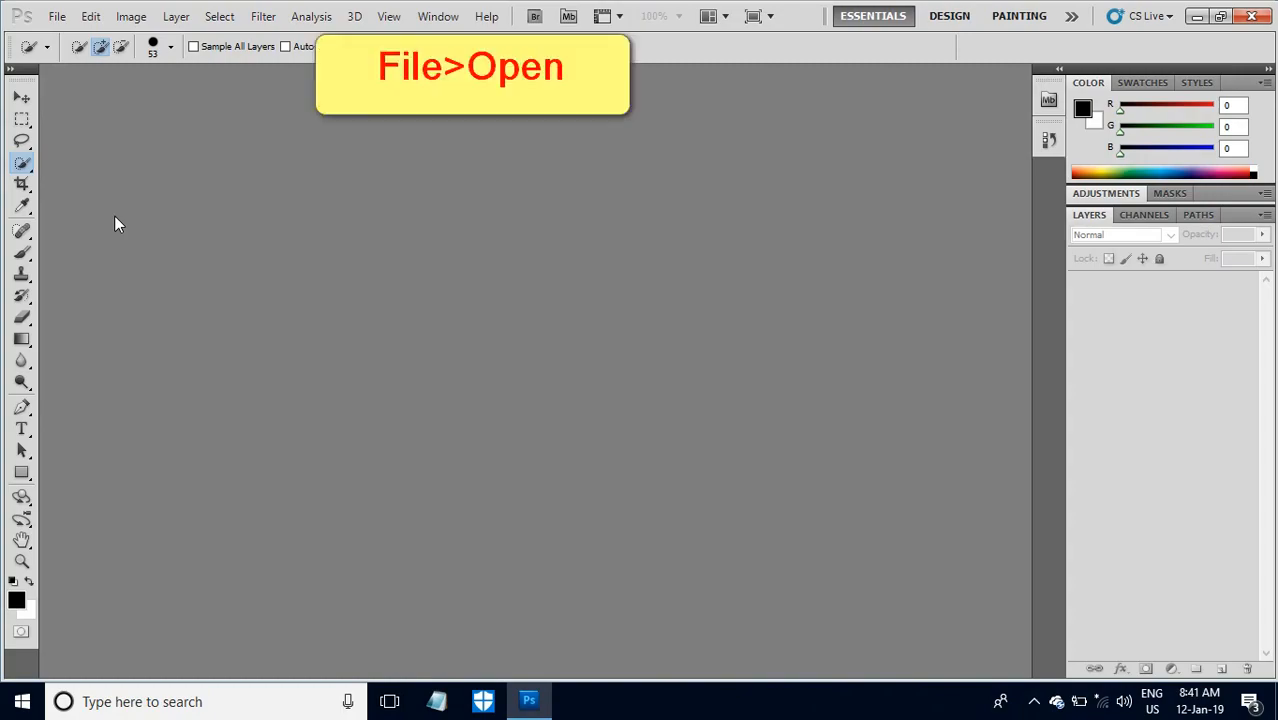
left_click(57, 18)
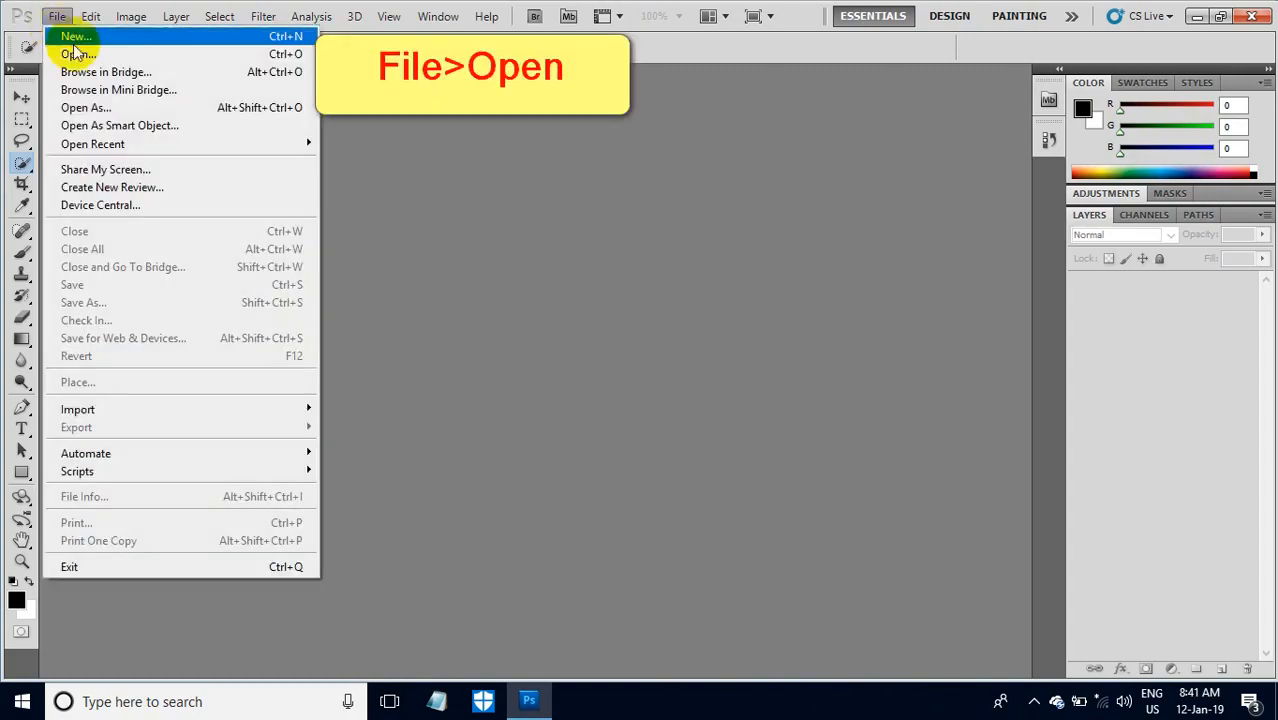
left_click(68, 49)
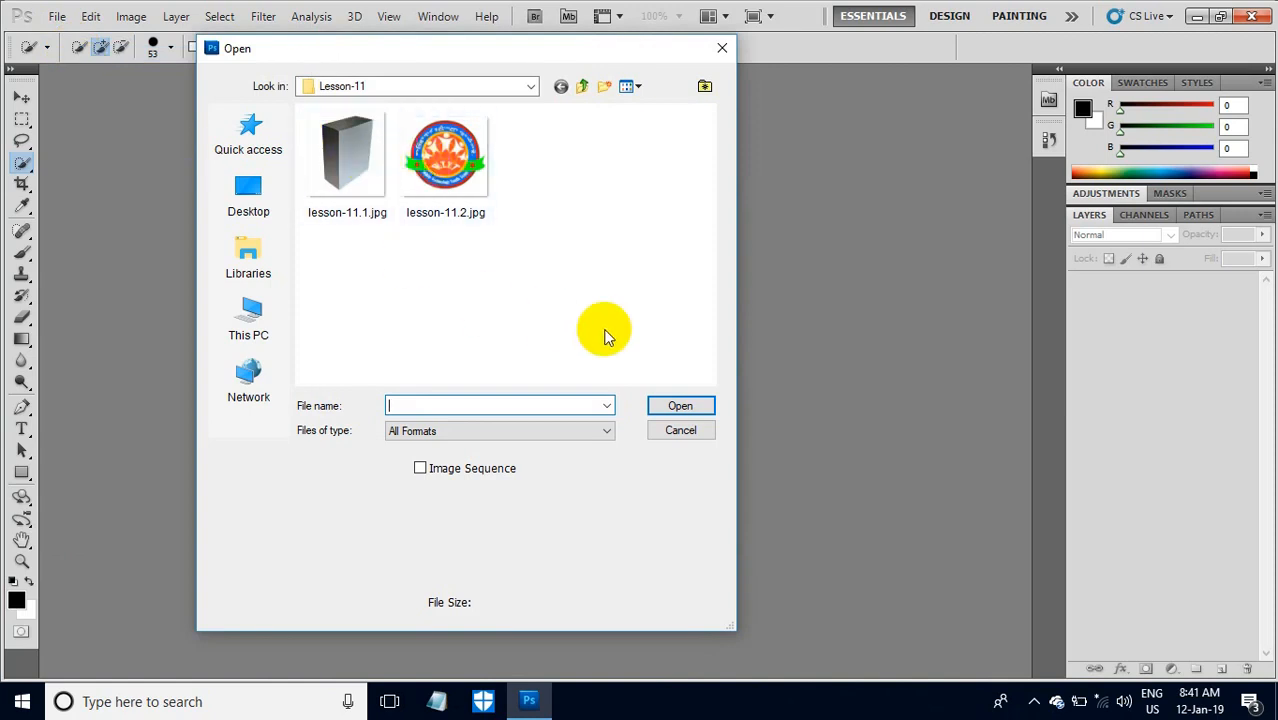
left_click_drag(624, 333, 308, 132)
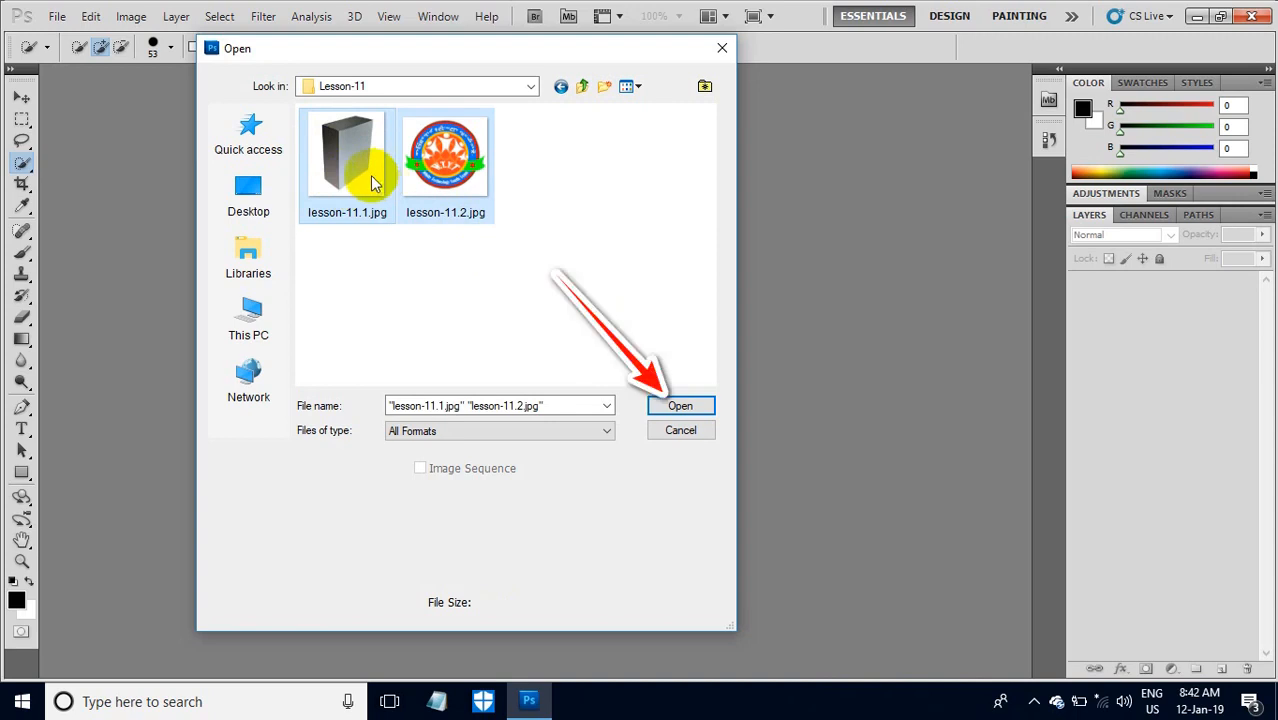
left_click(670, 402)
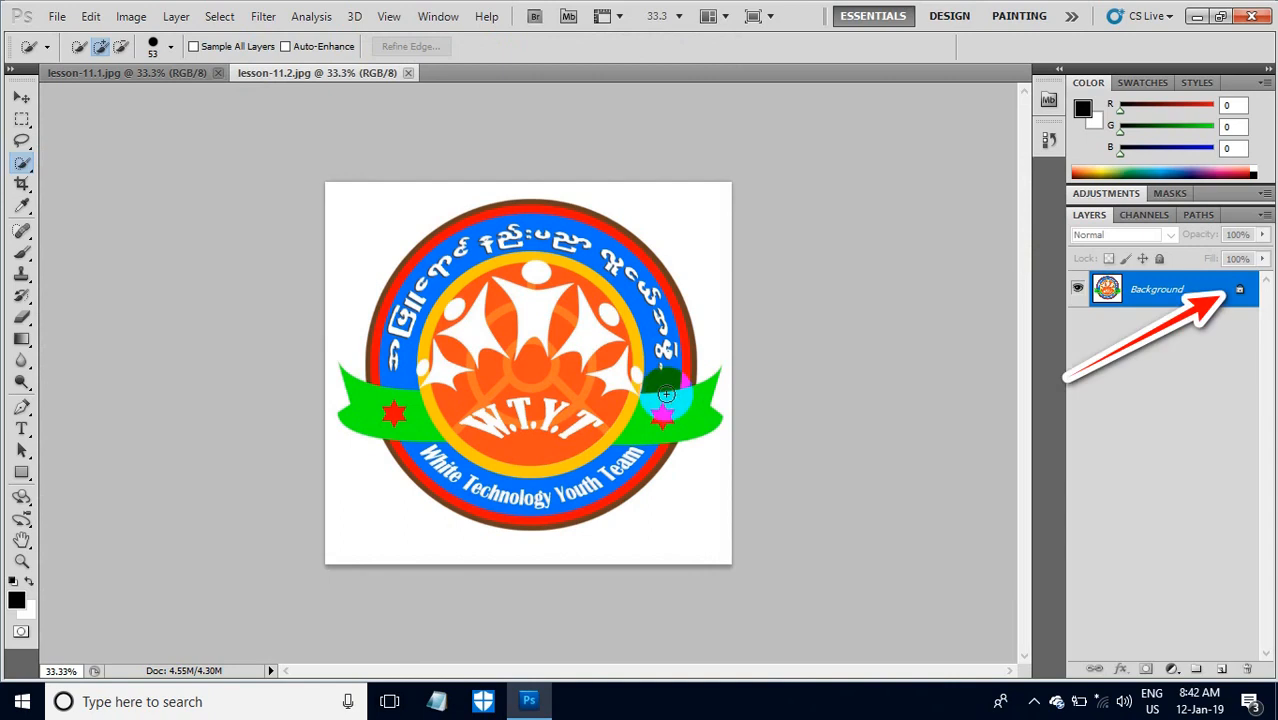
- Convert the logo image's background to a regular layer, delete the white area around the logo using Quick Selection, and deselect
double_click(1178, 300)
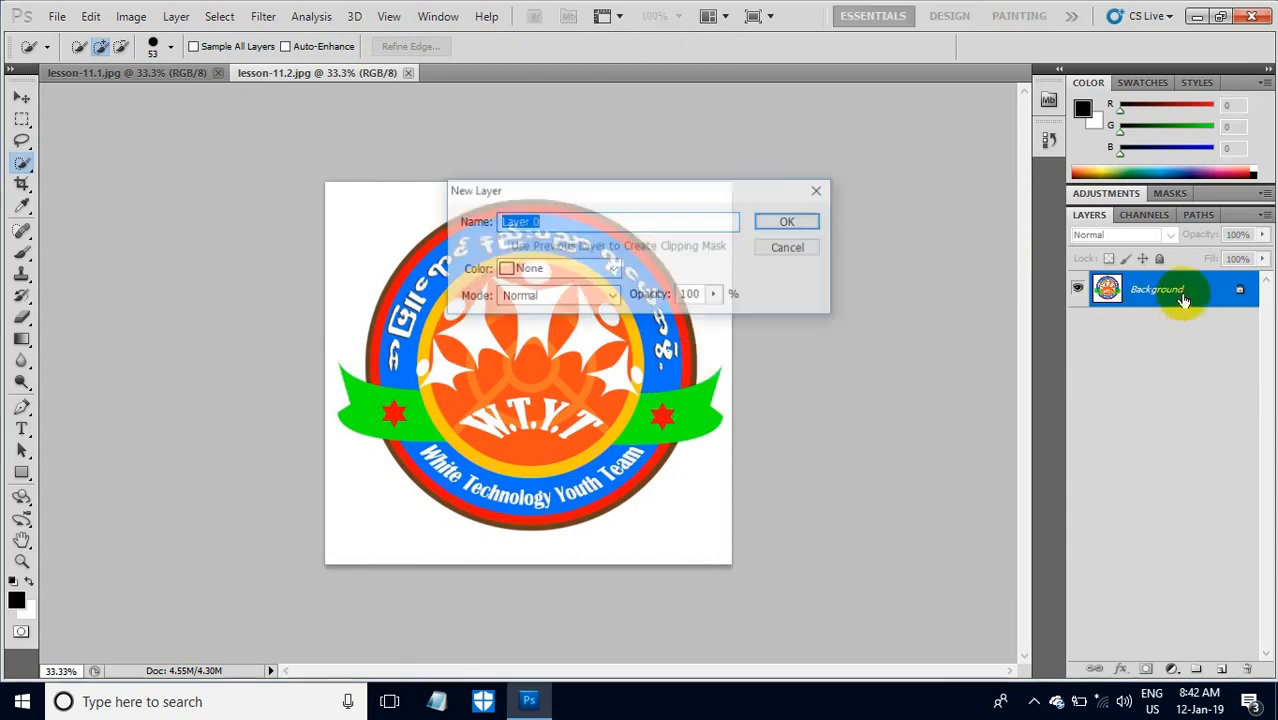
left_click(807, 221)
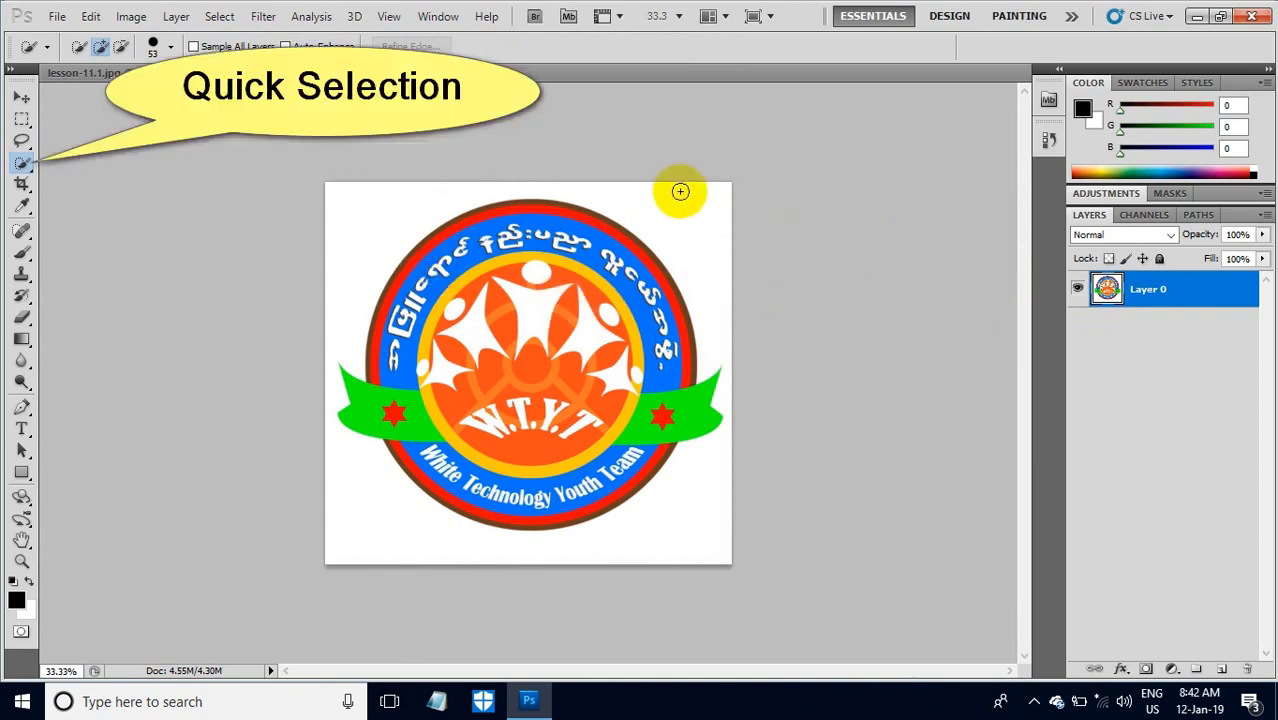
right_click(22, 163)
left_click(103, 165)
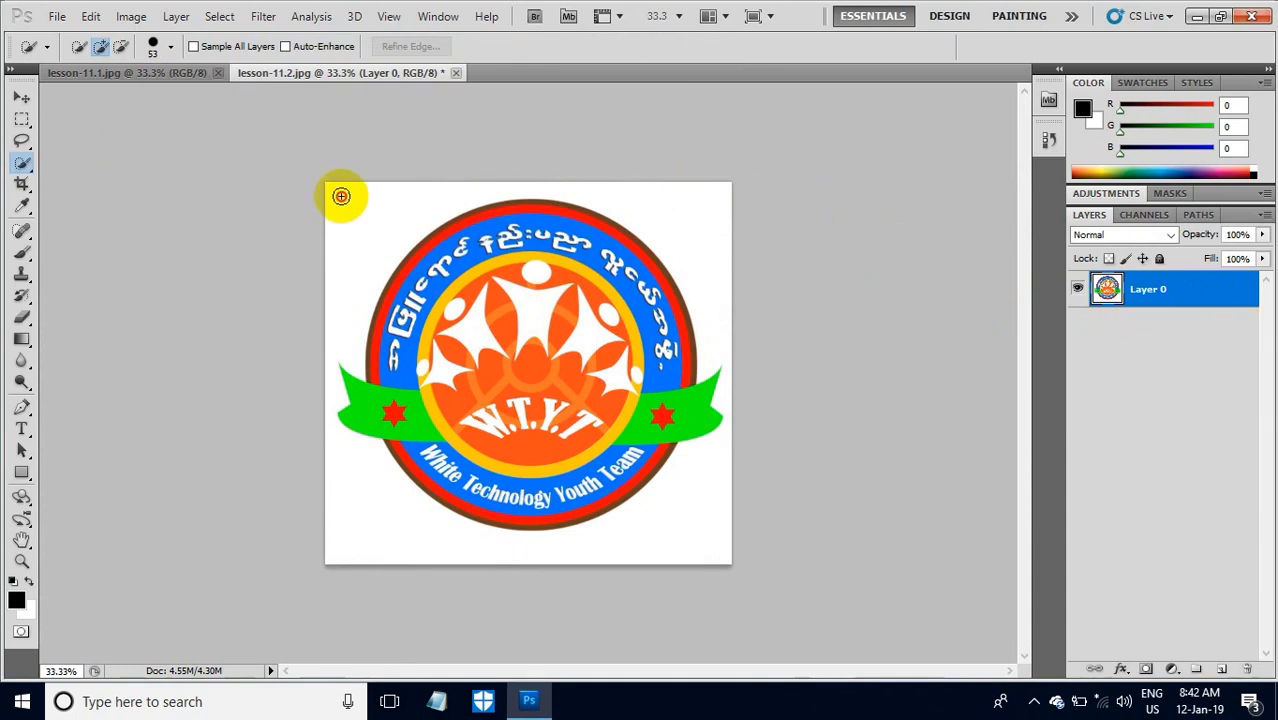
mouse_move(340, 194)
left_mouse_down()
mouse_move(642, 189)
mouse_move(673, 211)
mouse_move(723, 404)
mouse_move(732, 521)
mouse_move(677, 535)
left_mouse_up()
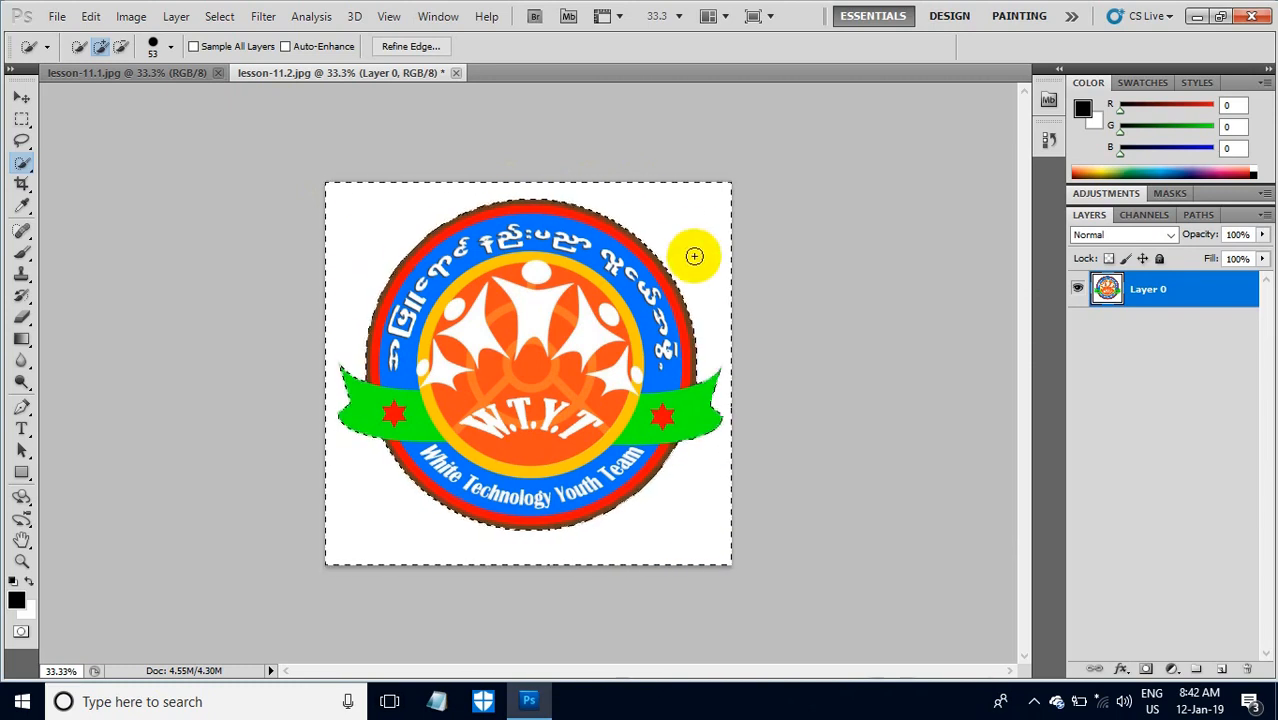
key("Delete")
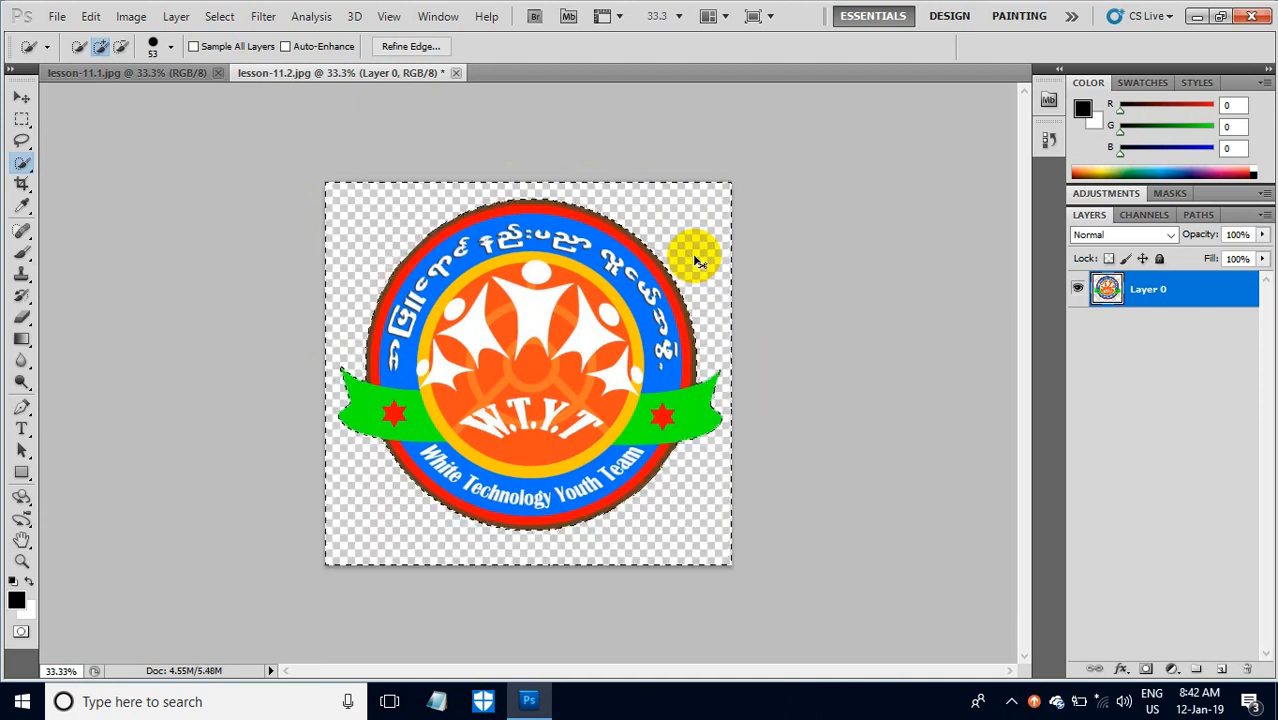
key("ctrl+d")
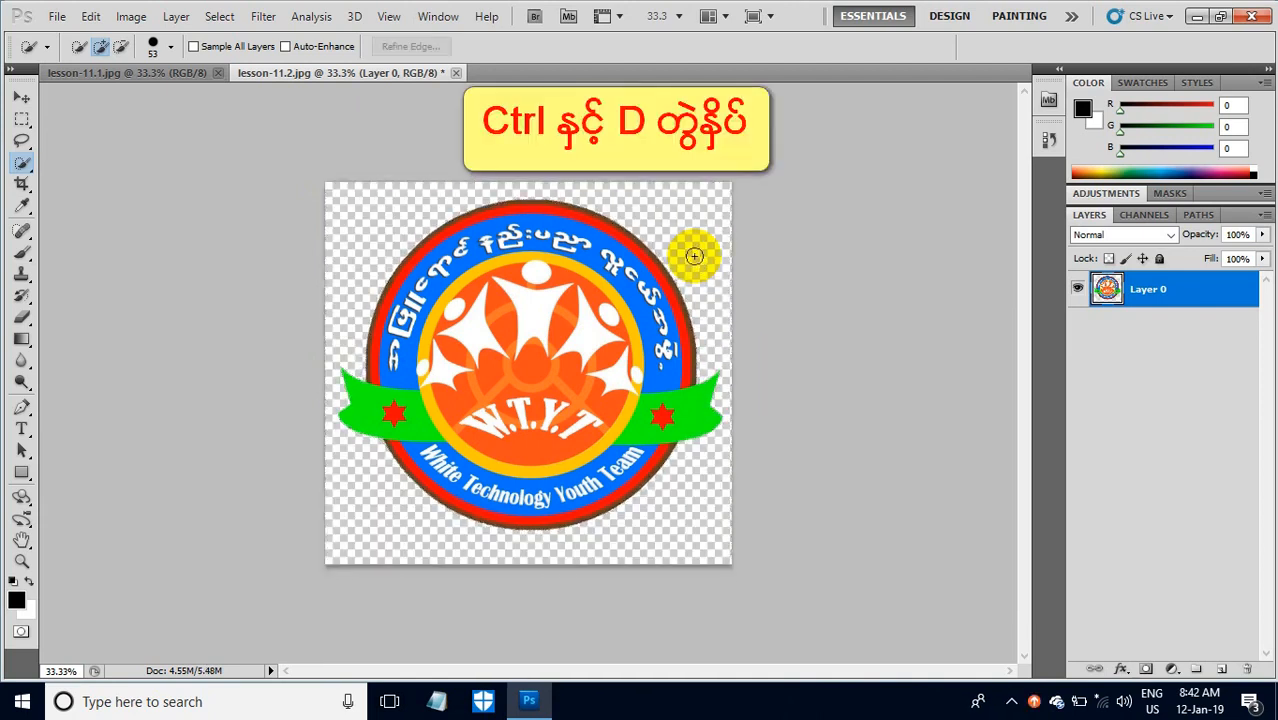
- In lesson-11.1.jpg, convert the background to a regular layer, delete the white area around the box using Quick Selection, and deselect
left_click(154, 72)
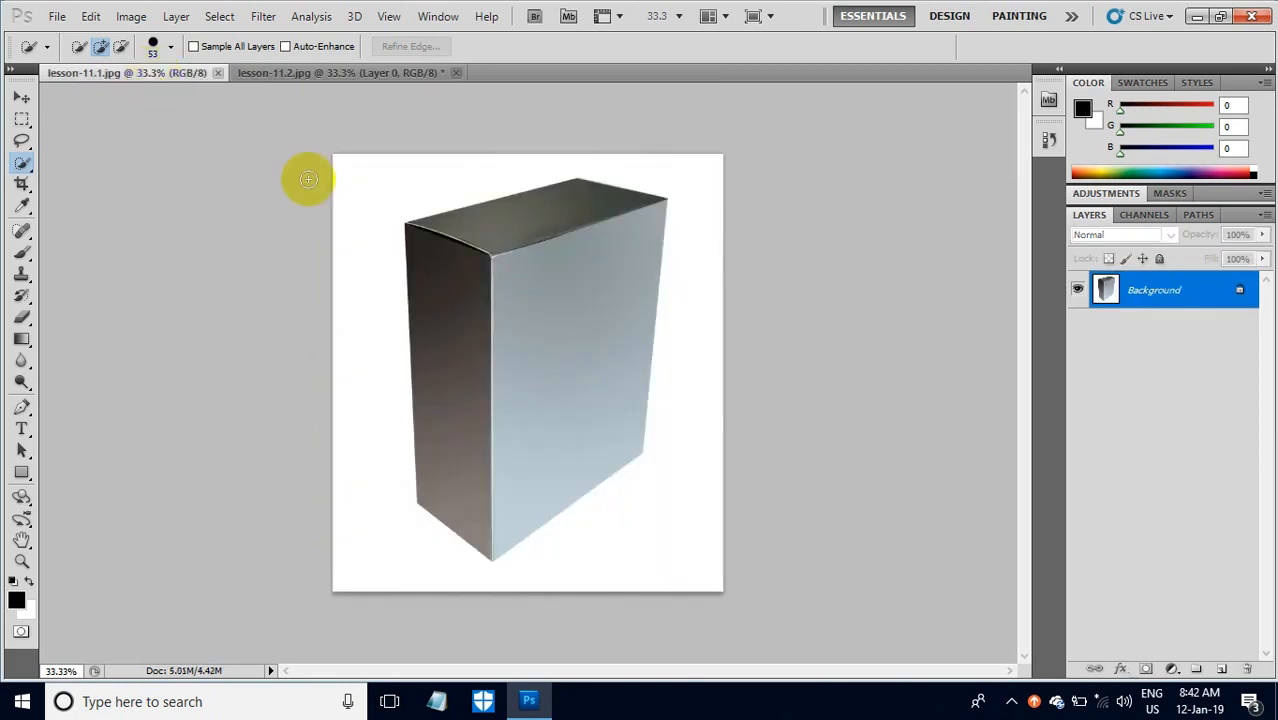
left_click(360, 176)
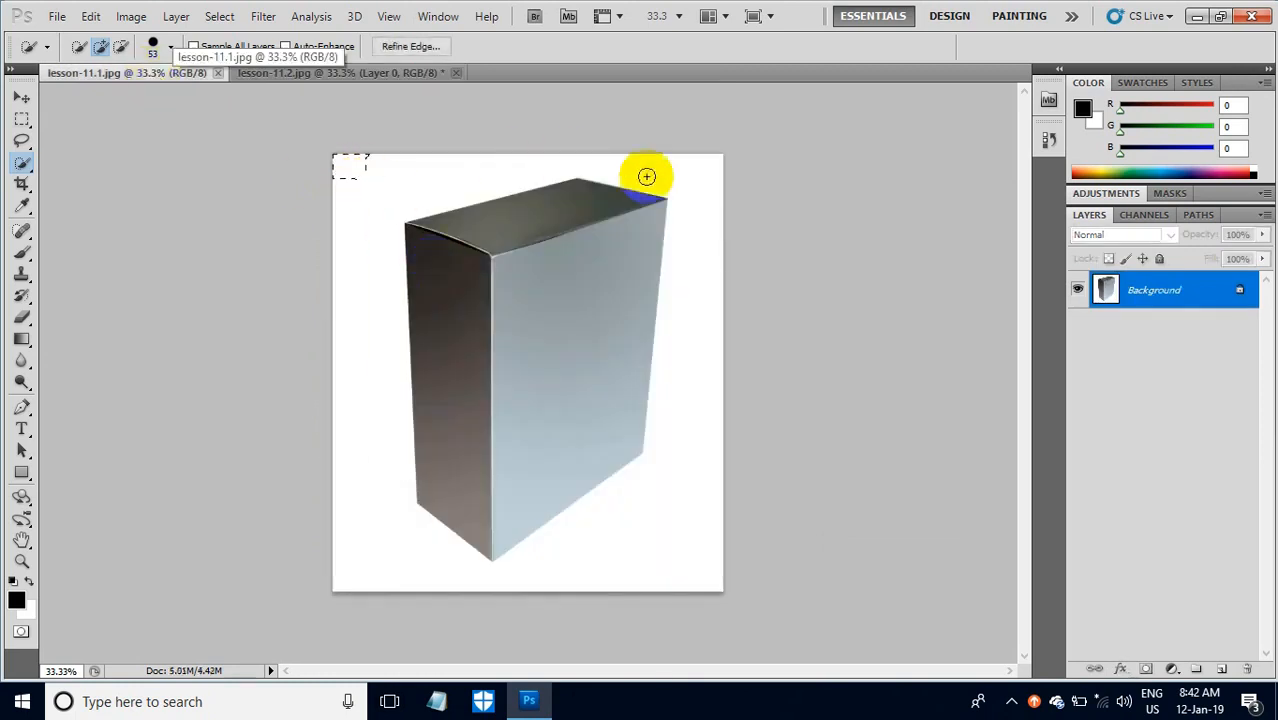
mouse_move(680, 183)
left_mouse_down()
mouse_move(723, 458)
mouse_move(648, 580)
mouse_move(513, 566)
mouse_move(373, 210)
left_mouse_up()
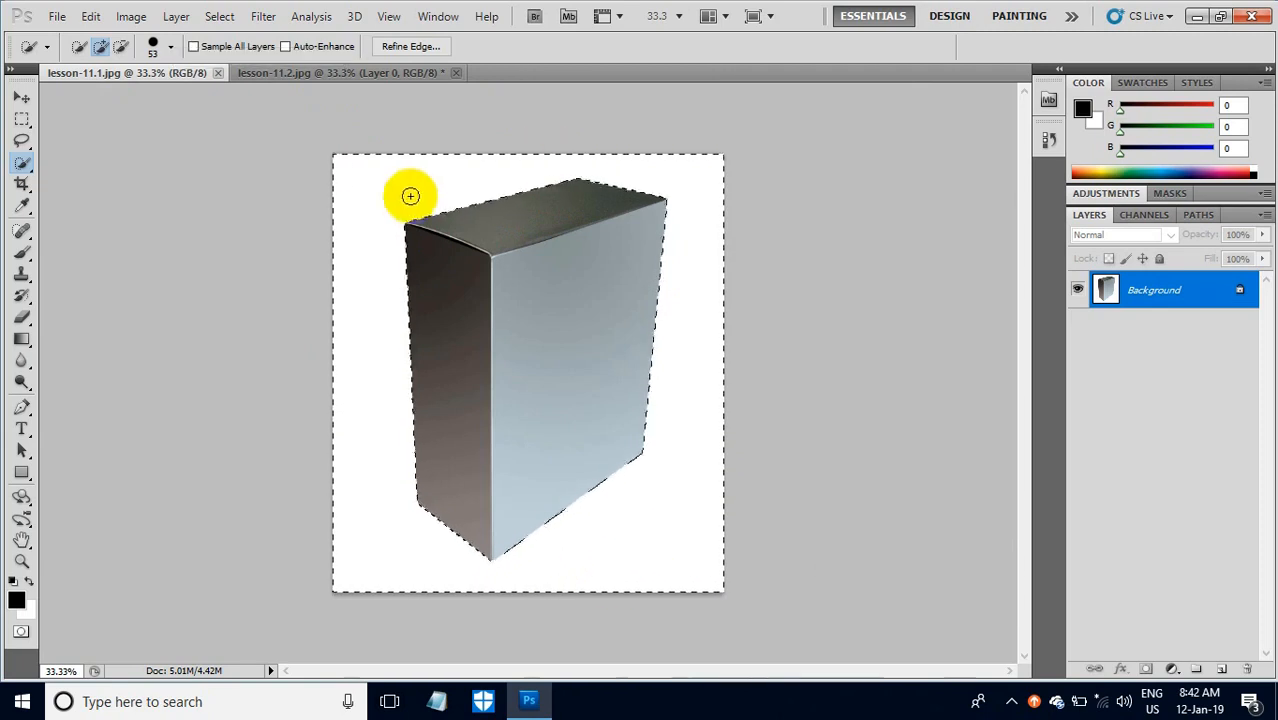
double_click(1163, 306)
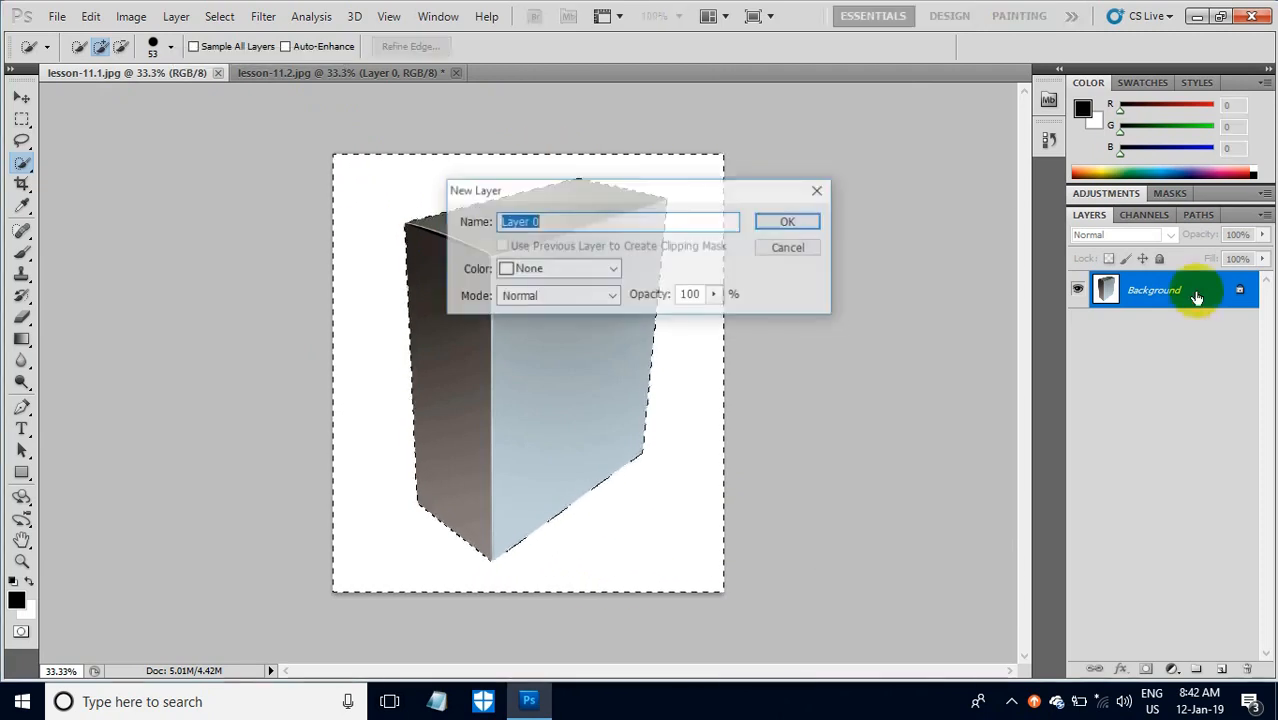
left_click(789, 222)
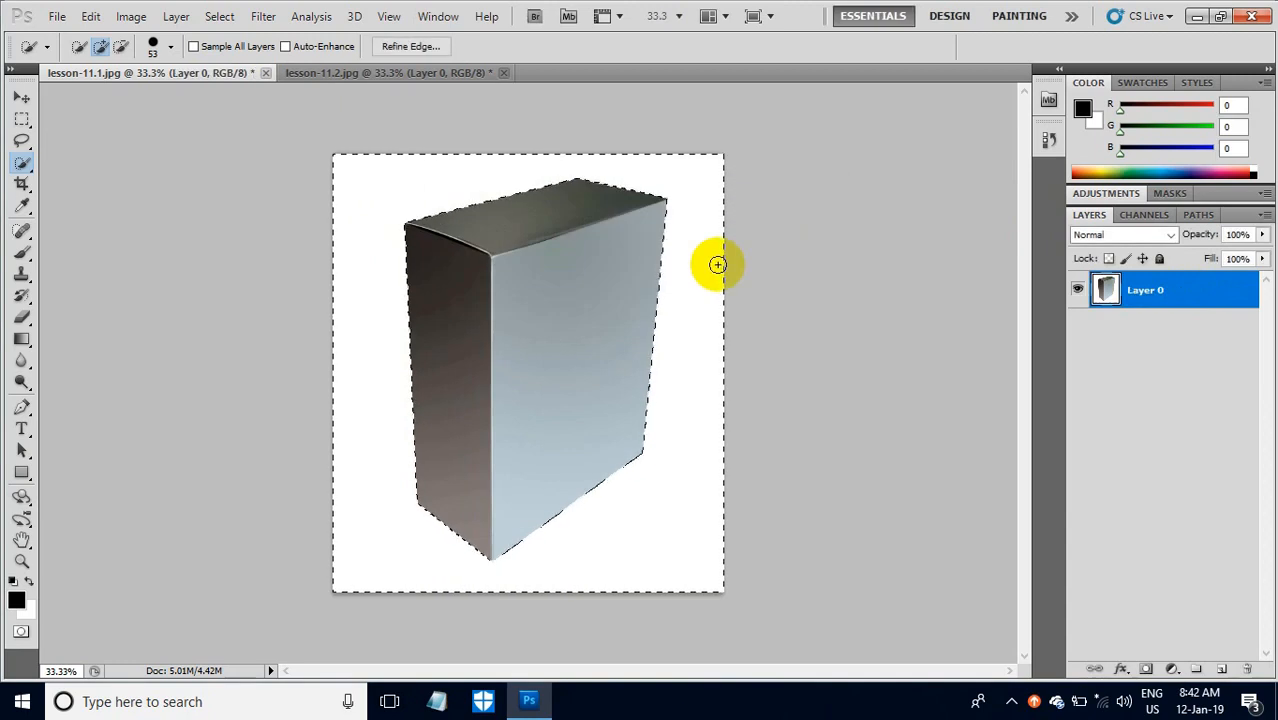
key("Delete")
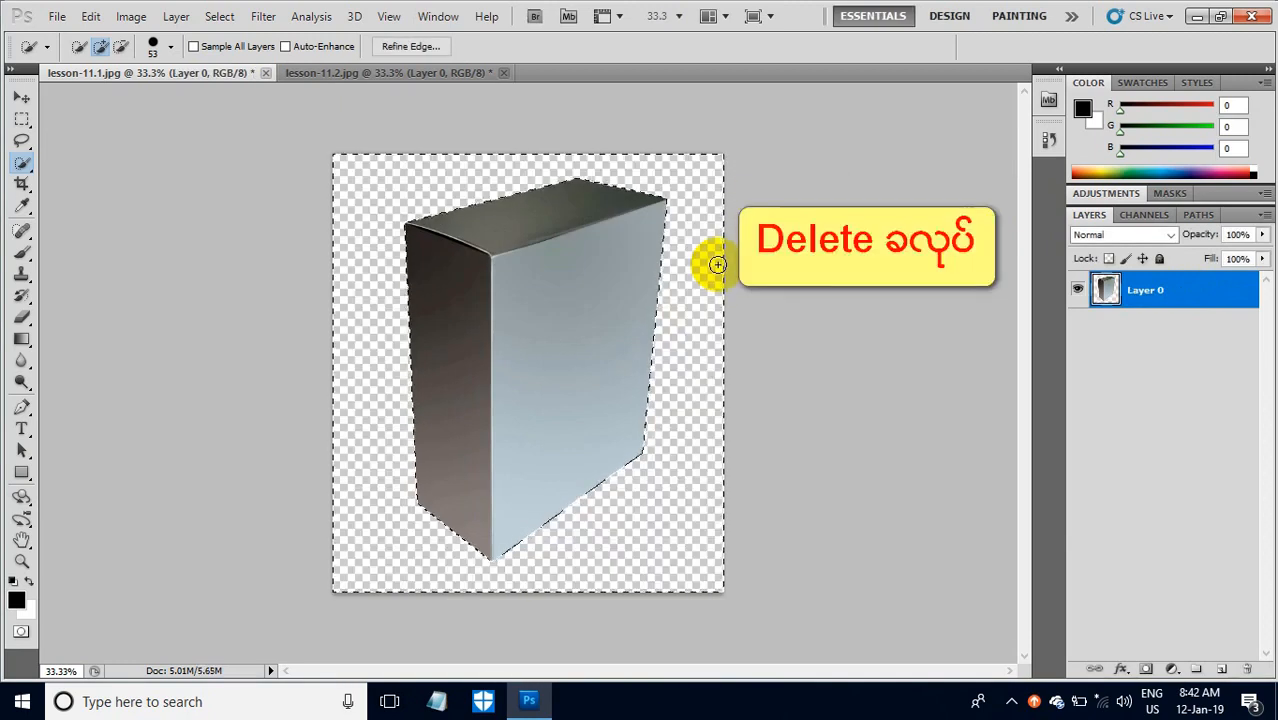
key("ctrl+d")
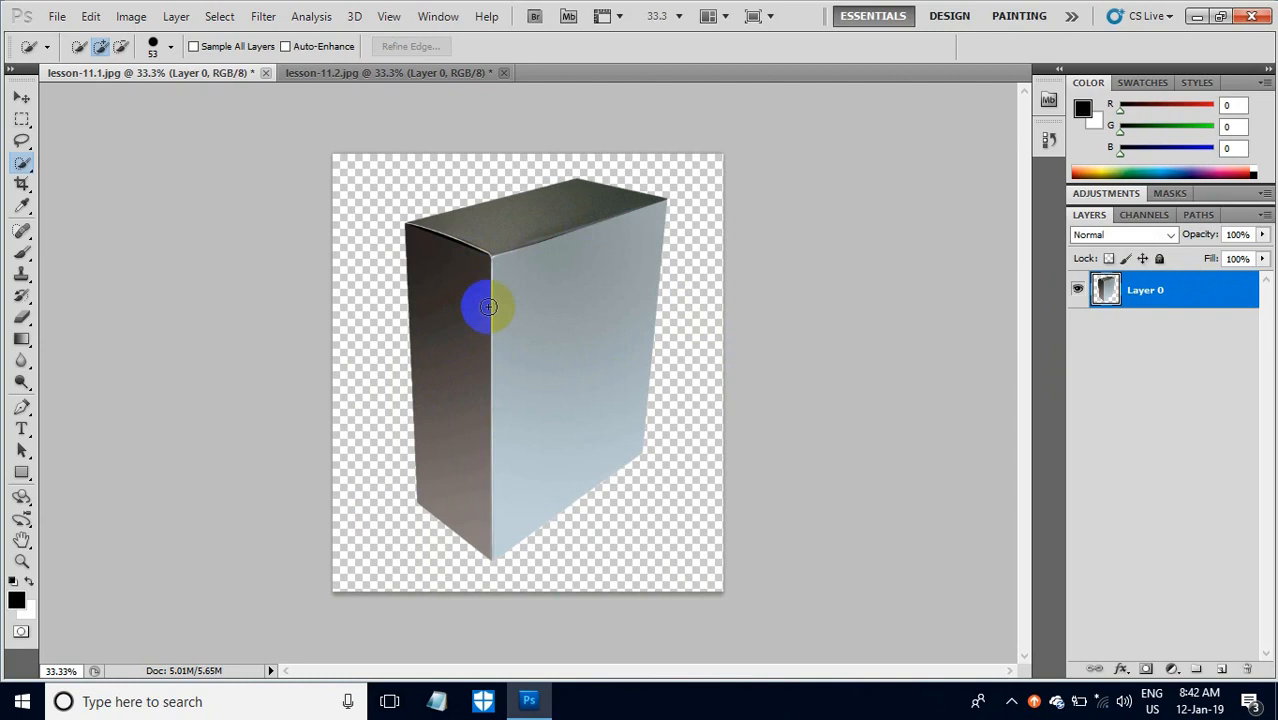
- Add a new layer above the box and fill it from top to bottom with the orange-yellow-orange linear gradient
left_click(1222, 669)
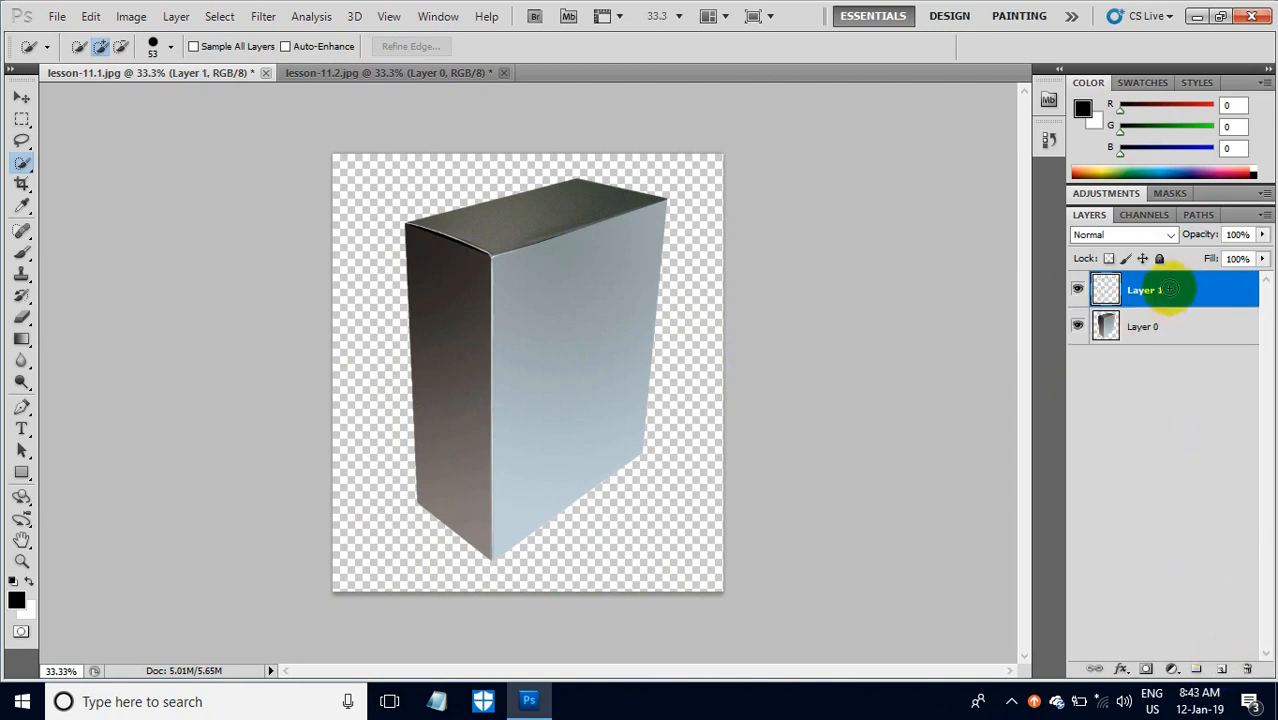
left_click(18, 345)
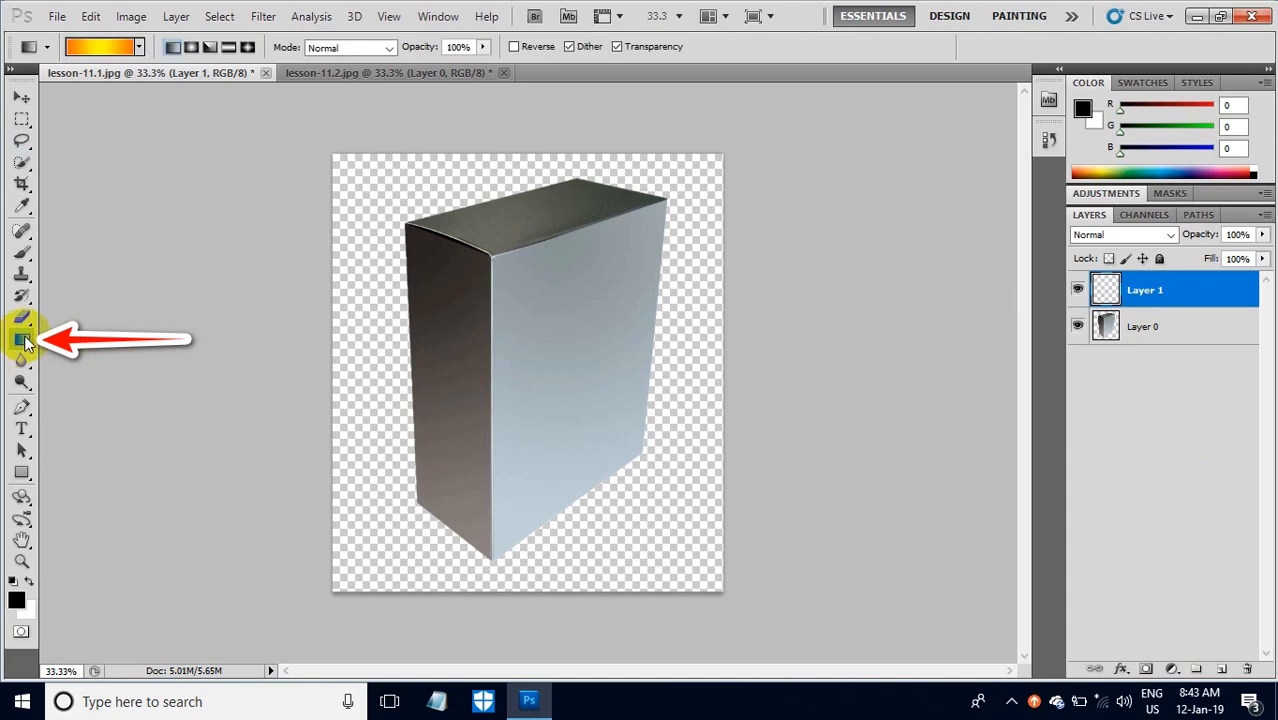
left_click(139, 48)
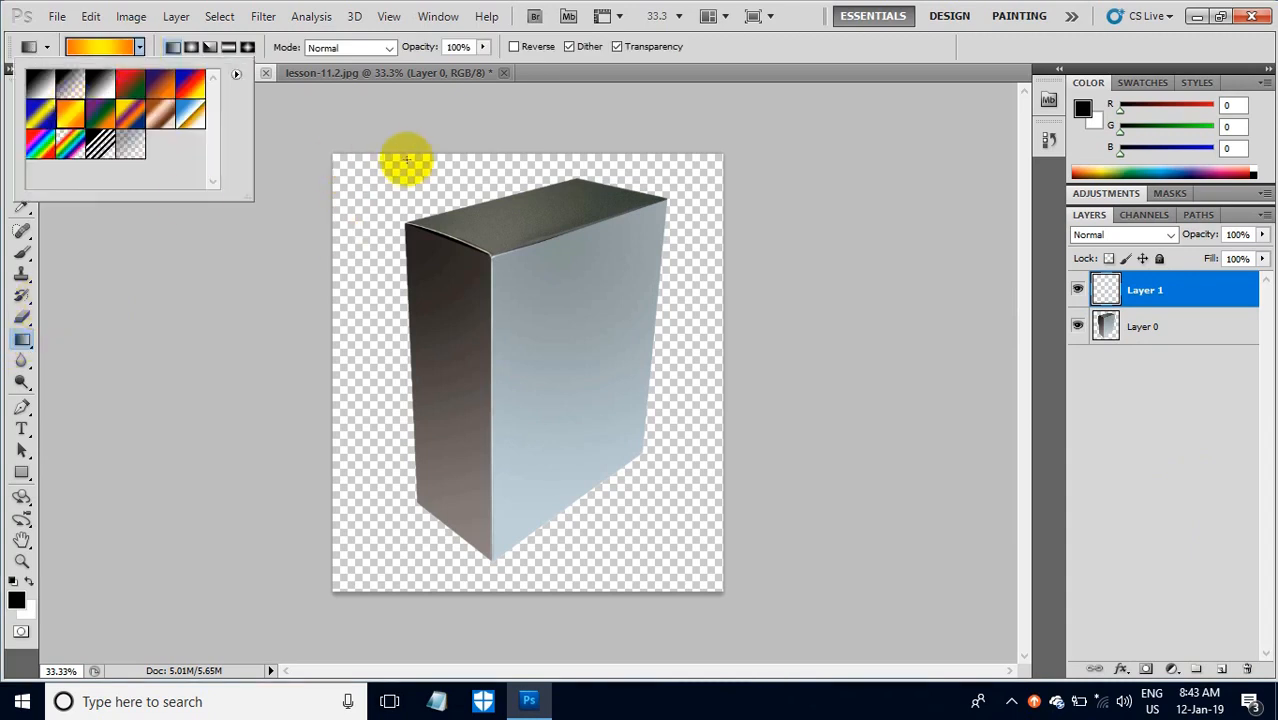
left_click_drag(487, 160, 548, 621)
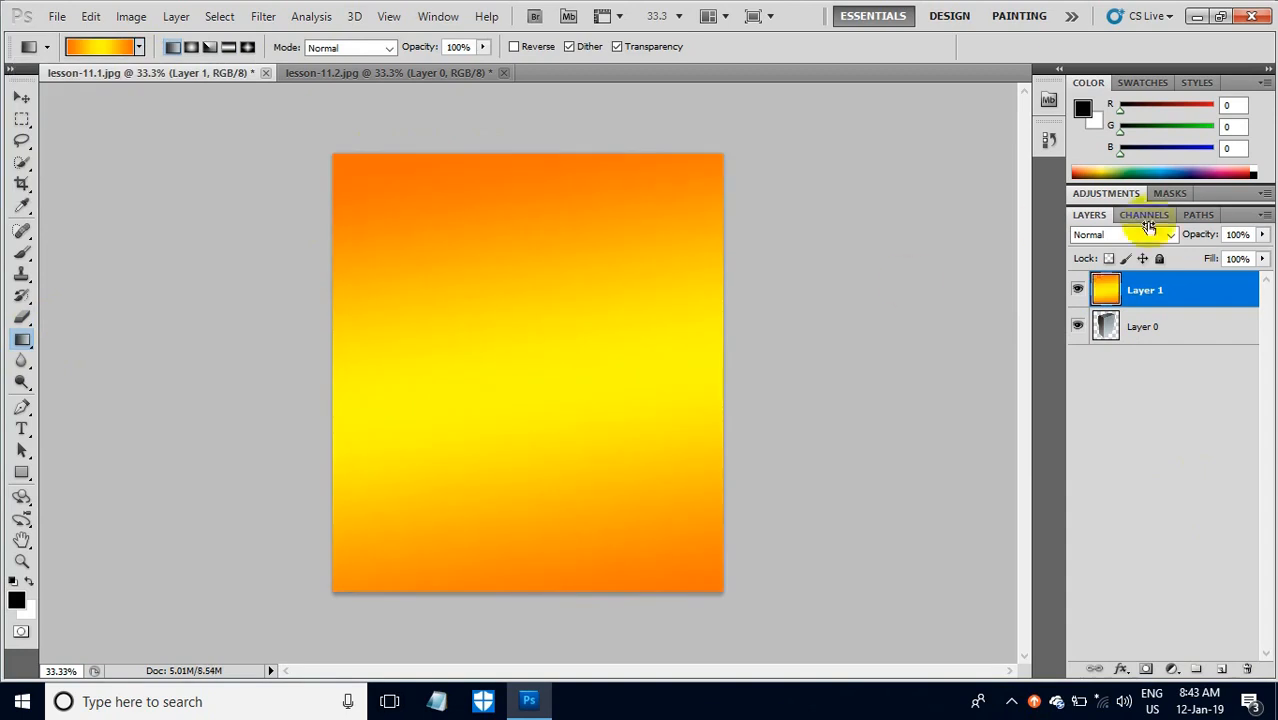
- Set Layer 1's opacity to 40% and clip it to the box layer below
left_click(1240, 234)
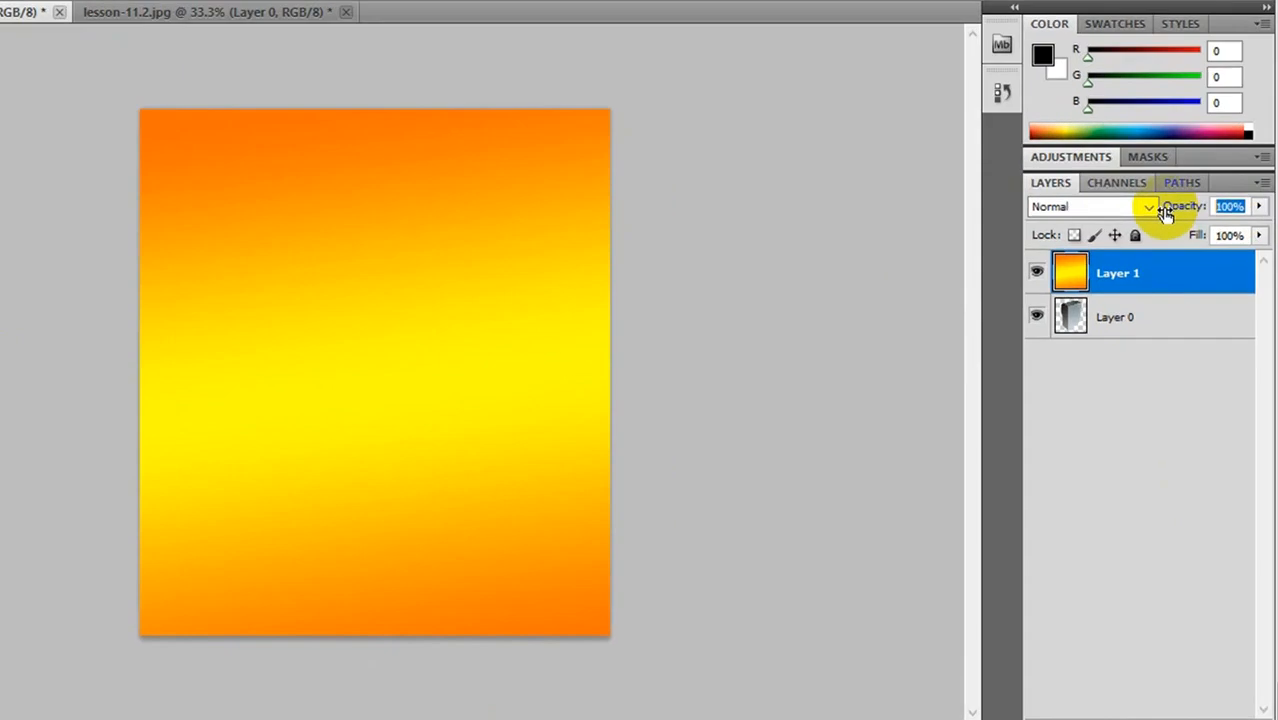
type("40")
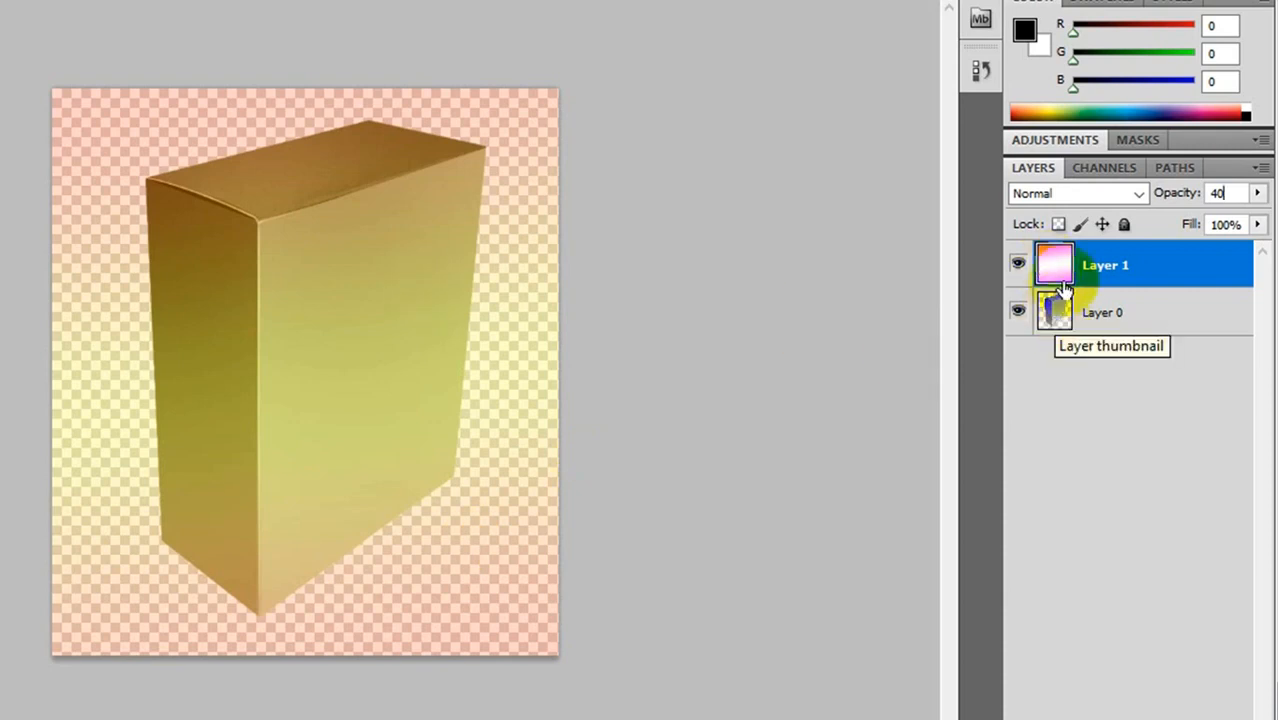
right_click(1147, 267)
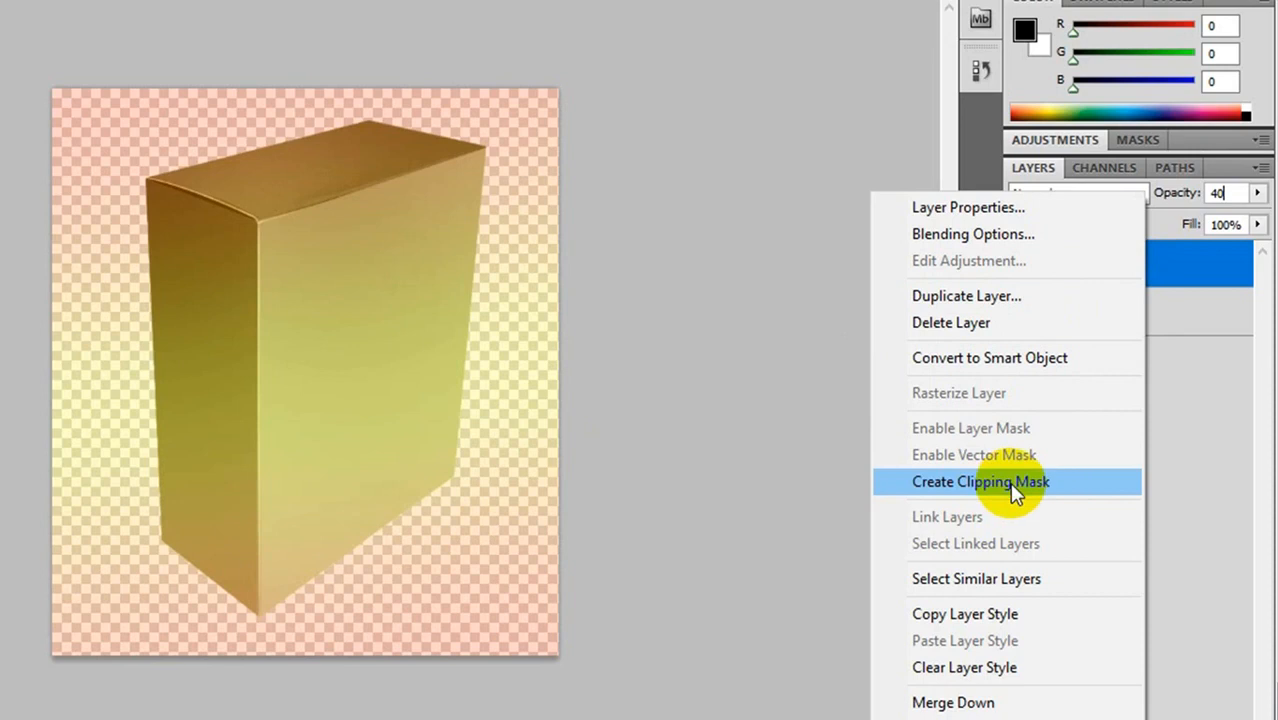
left_click(1188, 264)
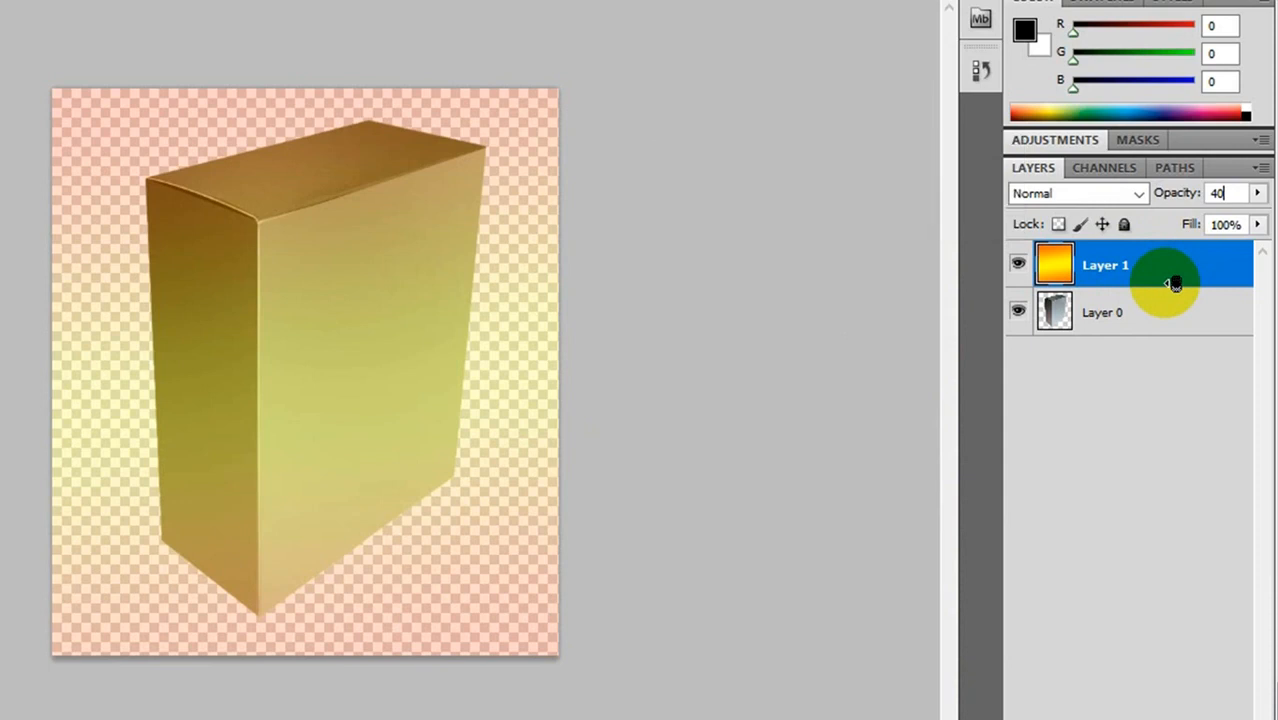
left_click(1173, 284, "alt")
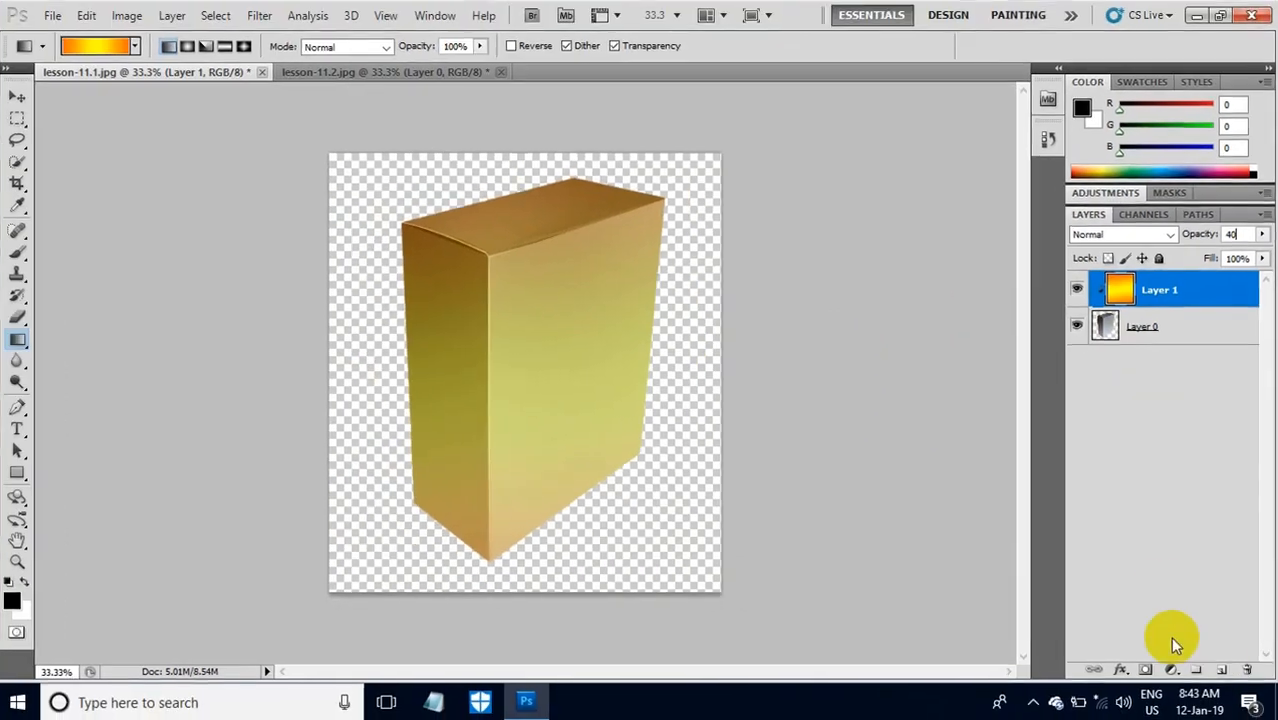
- Add two new layers above Layer 1 and move the topmost one, Layer 3, below the box layer
left_click(1213, 712)
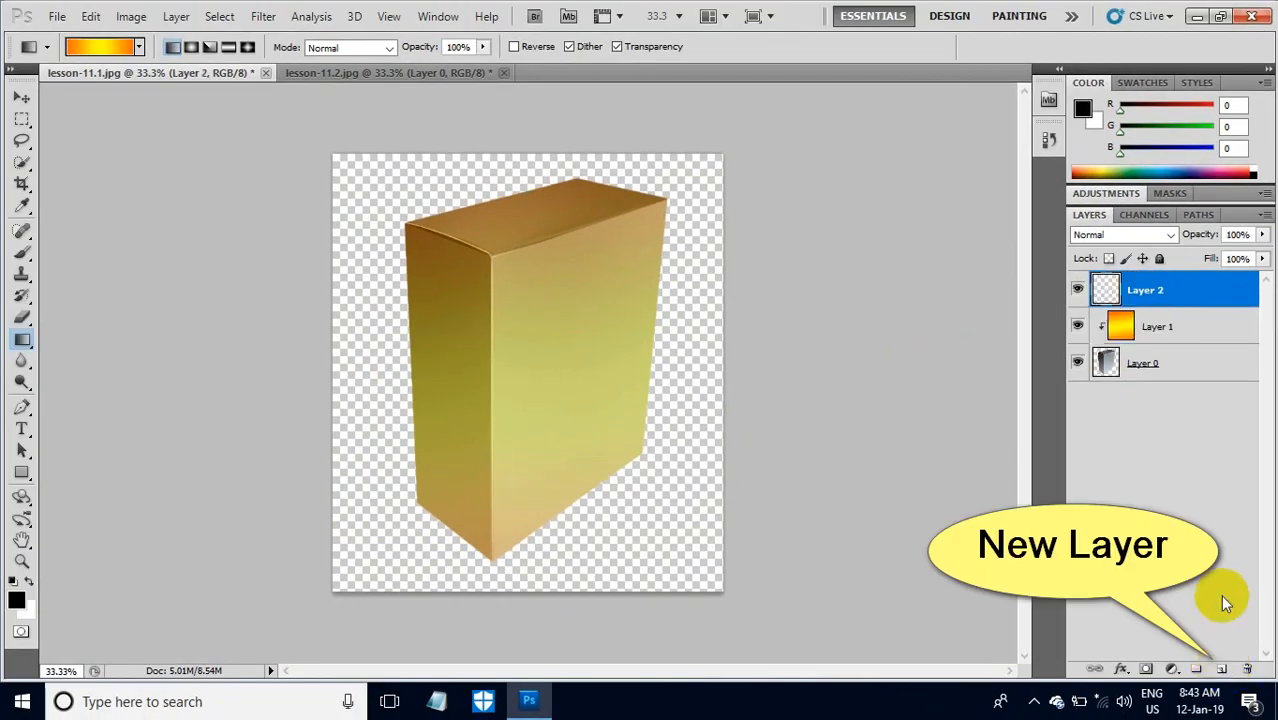
left_click(1222, 670)
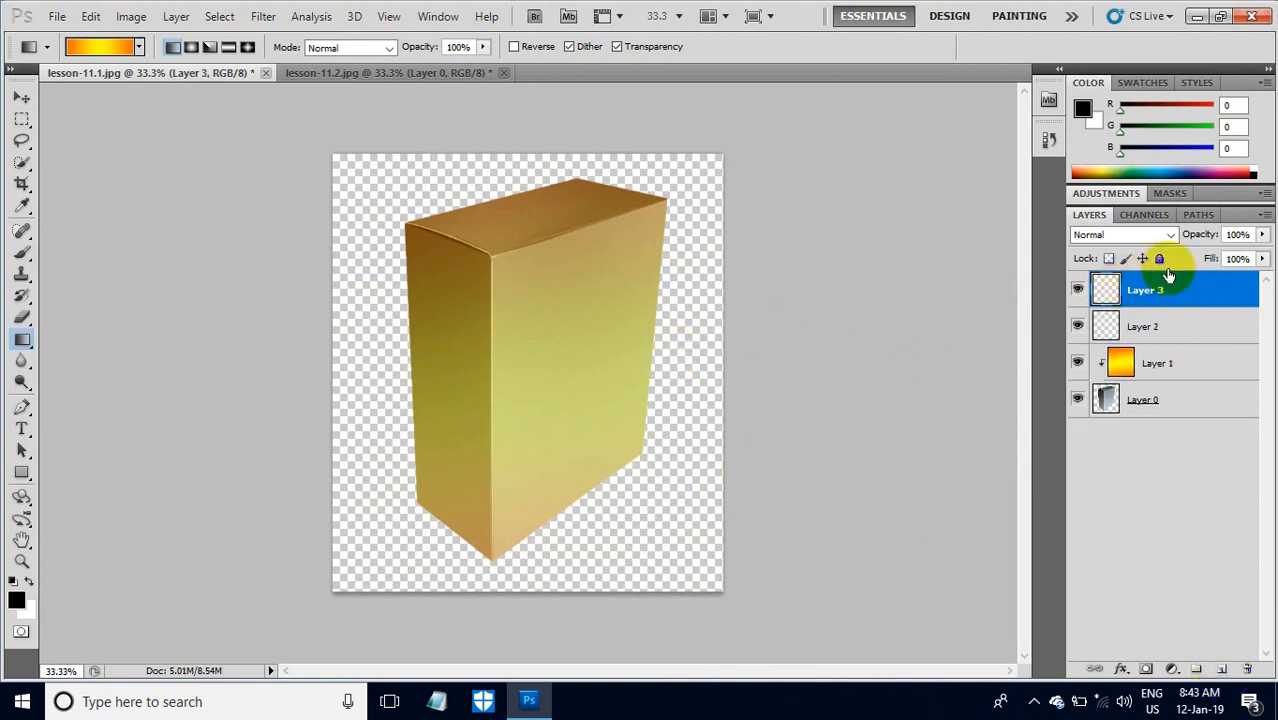
left_click_drag(1155, 291, 1145, 446)
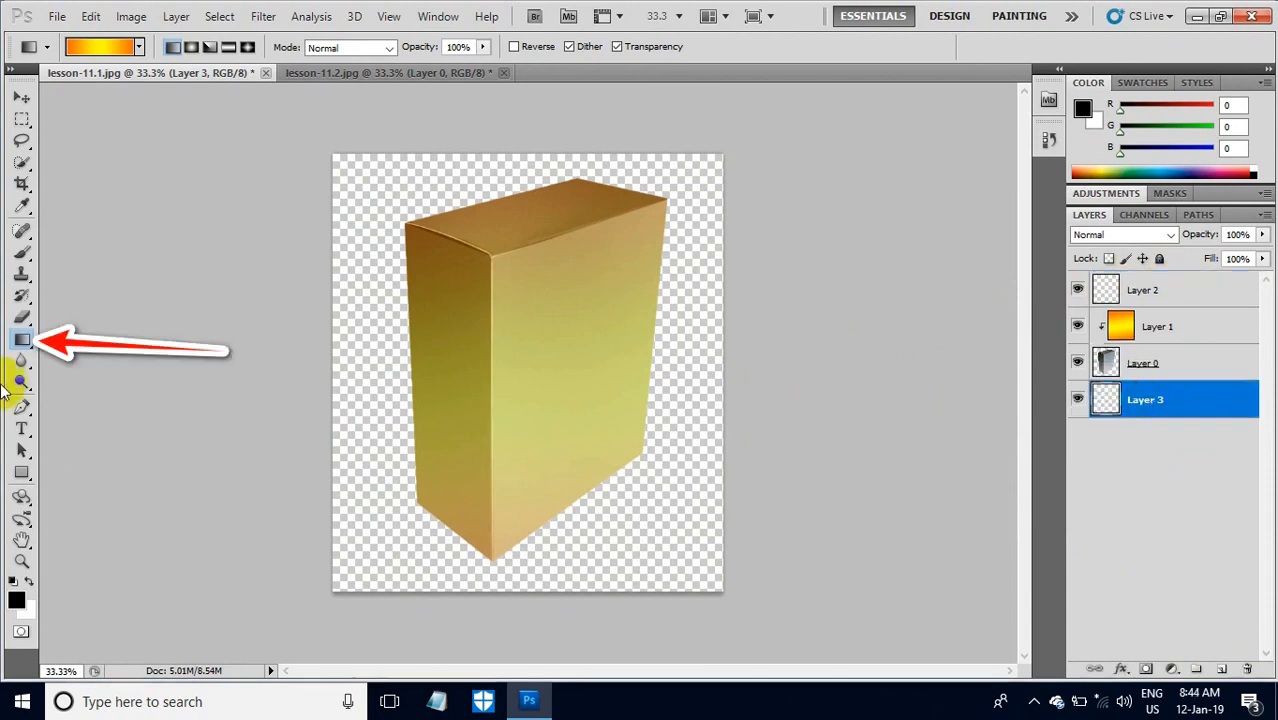
- Fill Layer 3 with the red-green linear gradient, running diagonally from upper left to lower right of the canvas
left_click(138, 48)
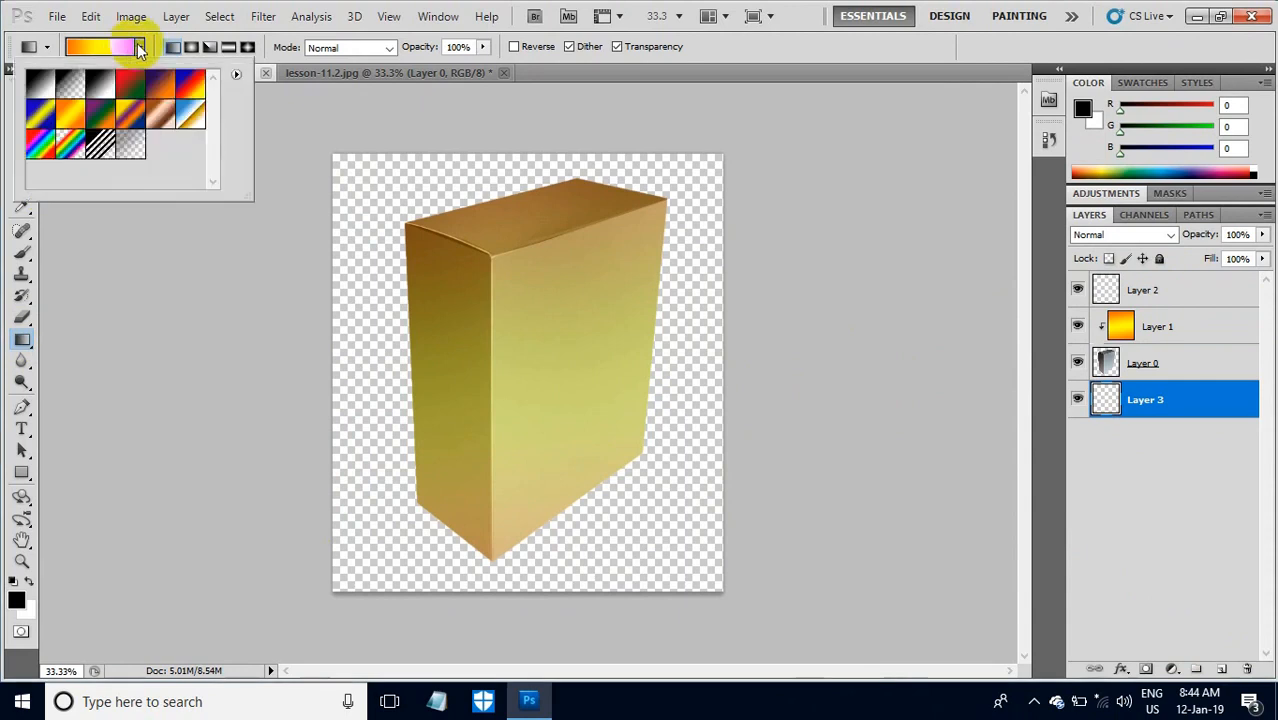
left_click(930, 348)
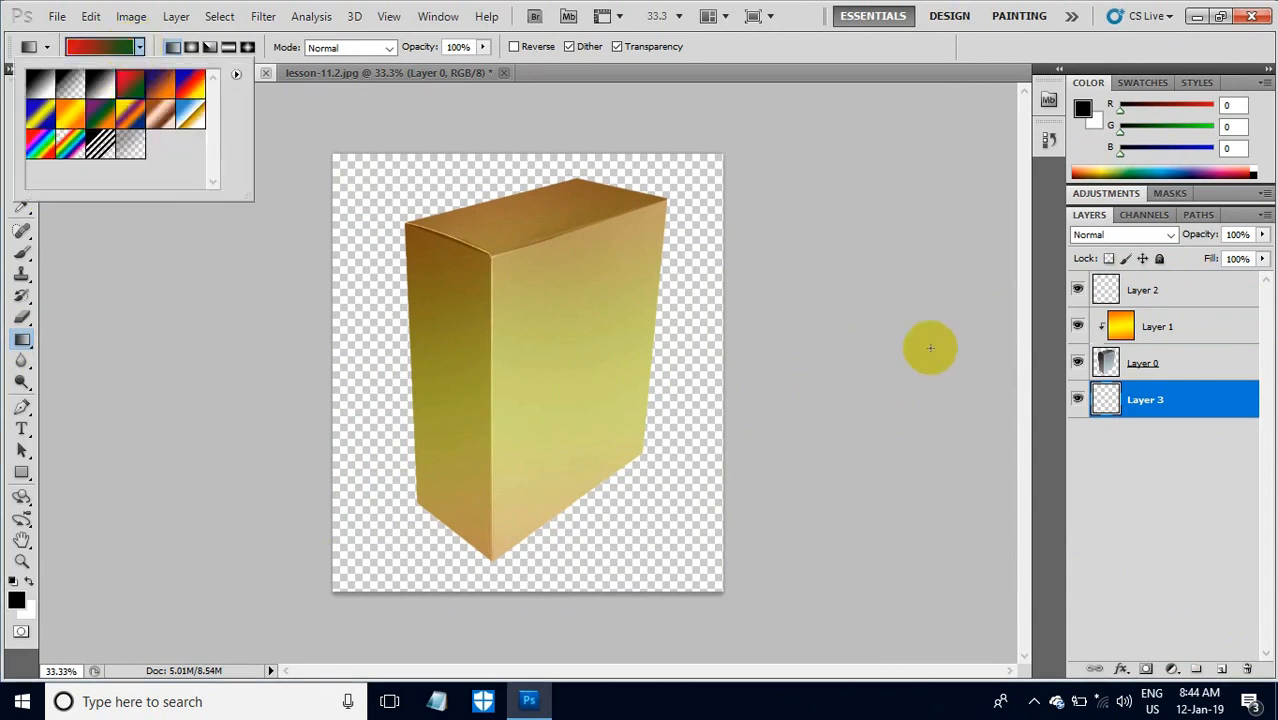
left_click_drag(411, 157, 688, 575)
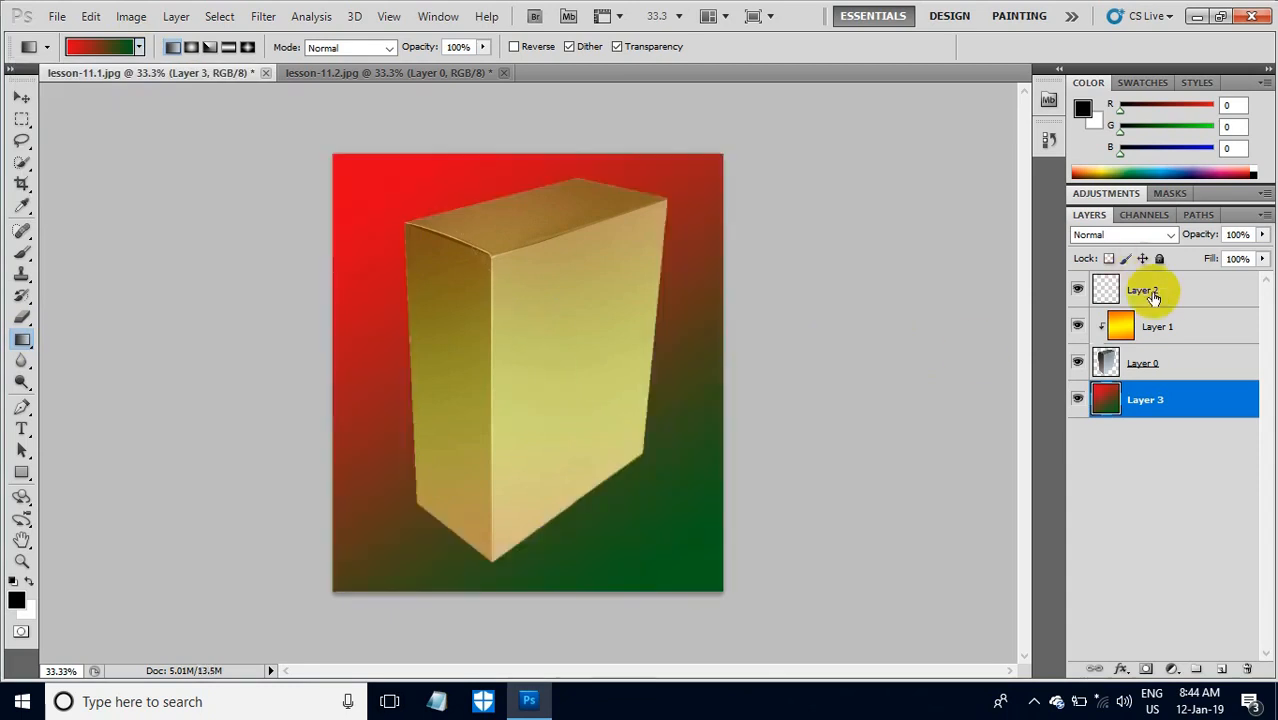
- Move Layer 2 below the box layer and fill it from left to right across the canvas with the linear rainbow spectrum gradient
left_click_drag(1153, 286, 1140, 390)
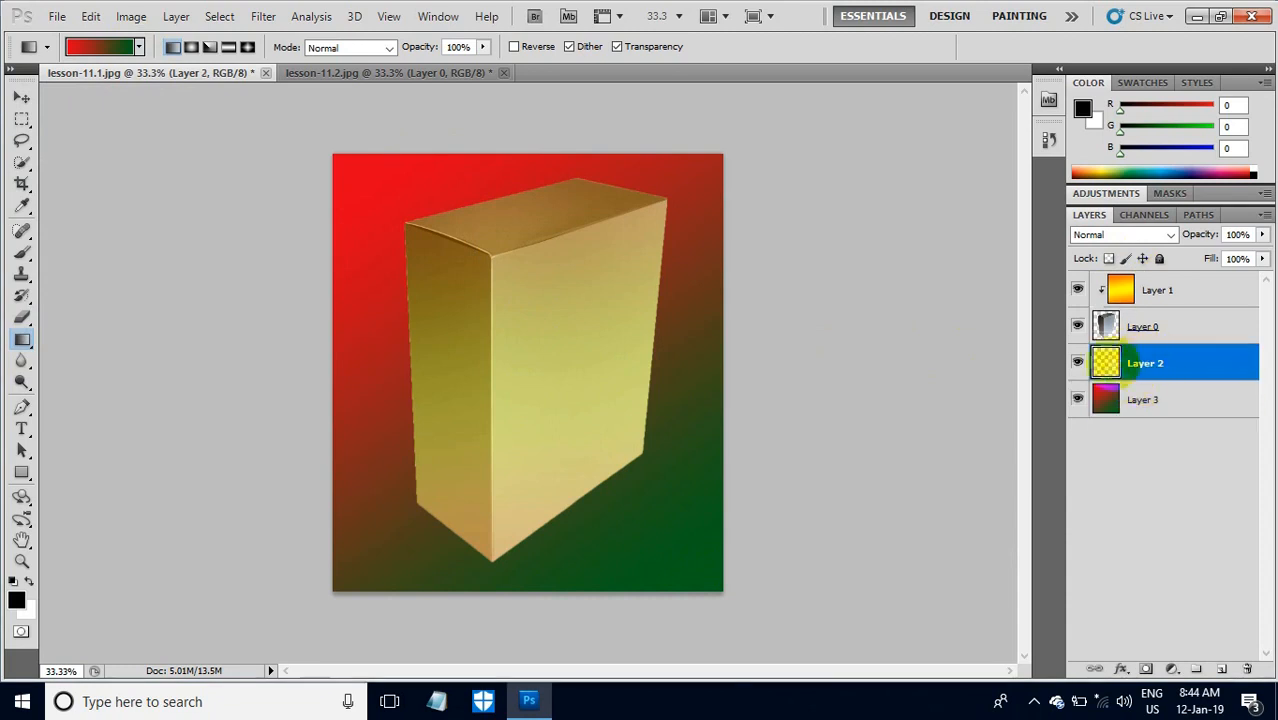
left_click(140, 47)
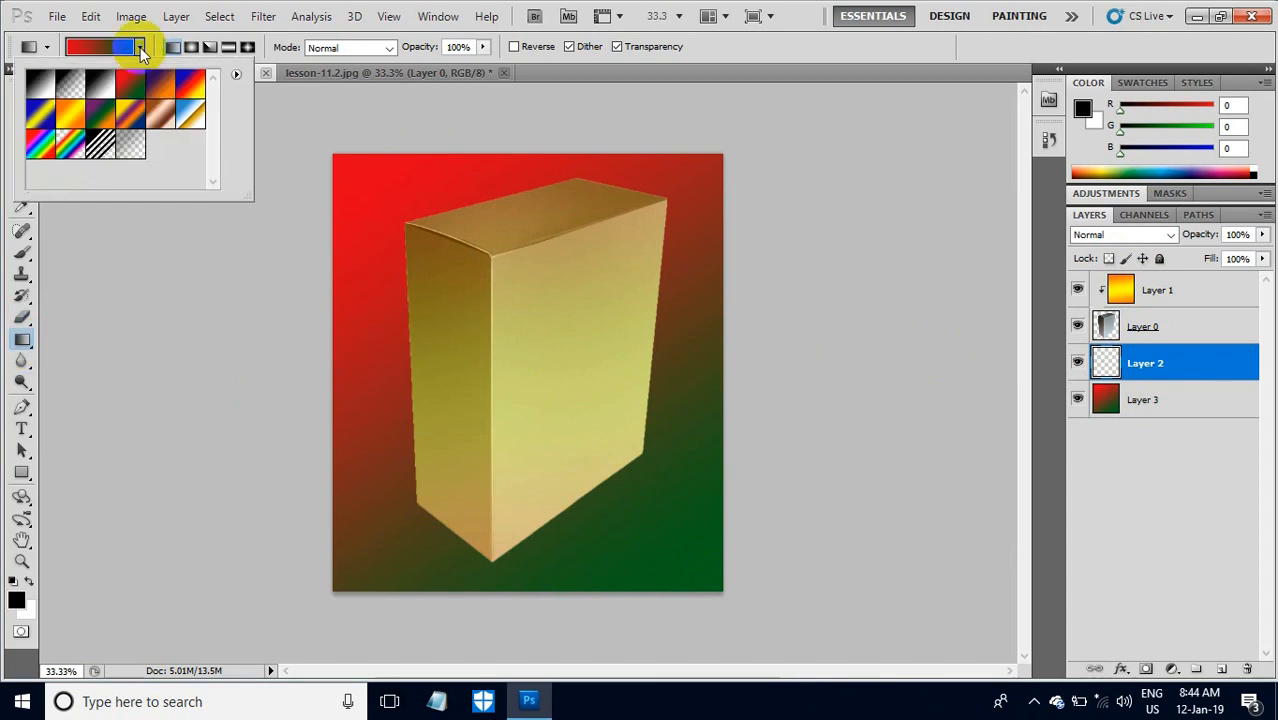
left_click(70, 155)
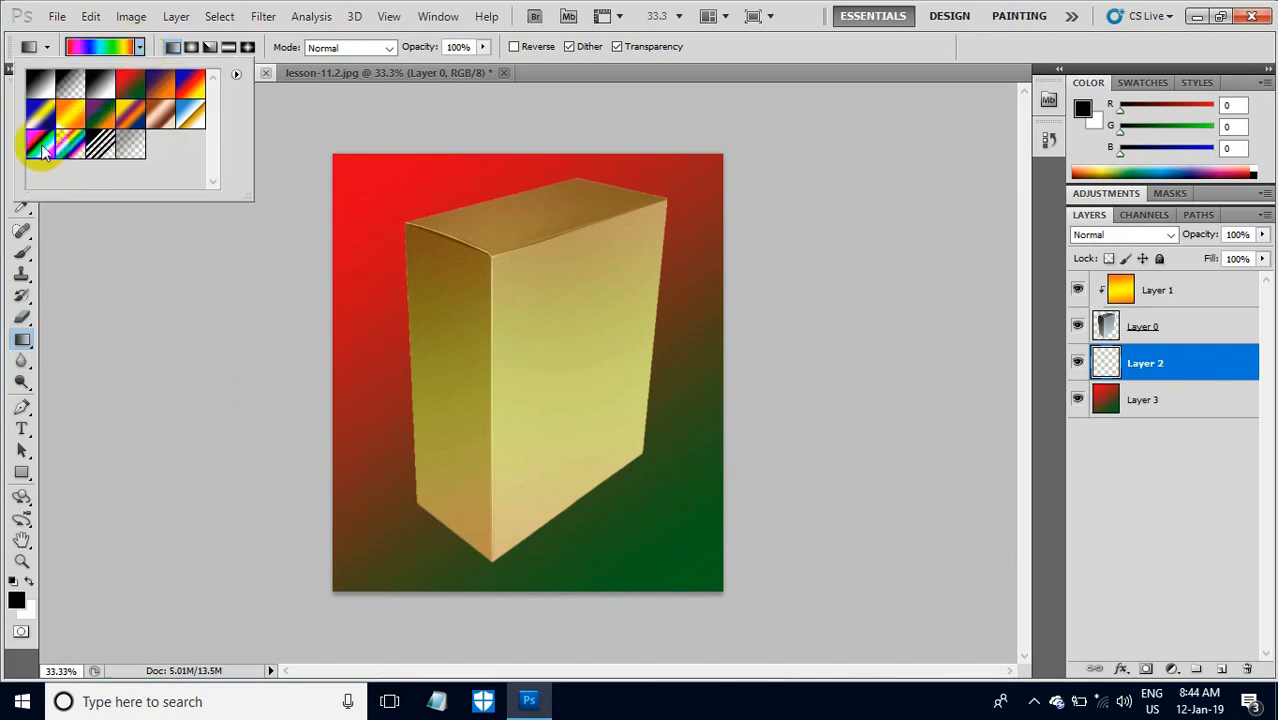
left_click(319, 352)
left_click_drag(285, 346, 843, 383)
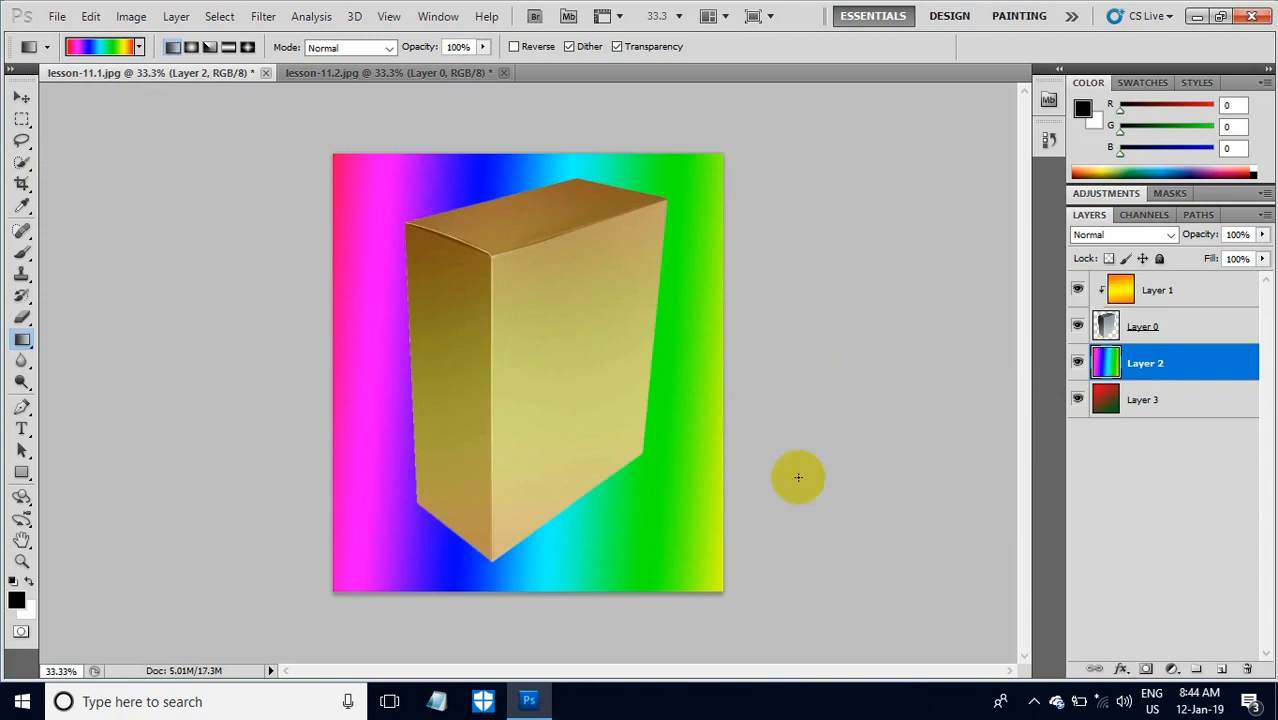
left_click(1077, 370)
left_click(1077, 368)
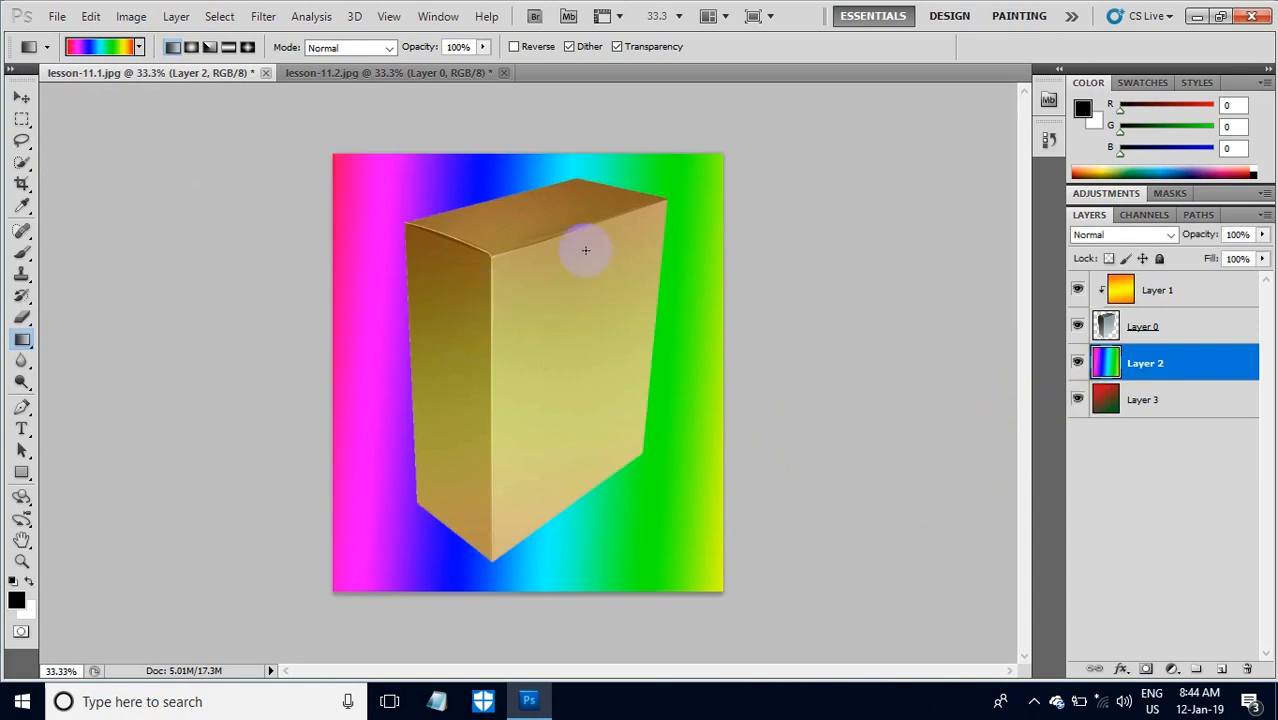
- Select the whole logo image in lesson-11.2.jpg and cut it
left_click(417, 77)
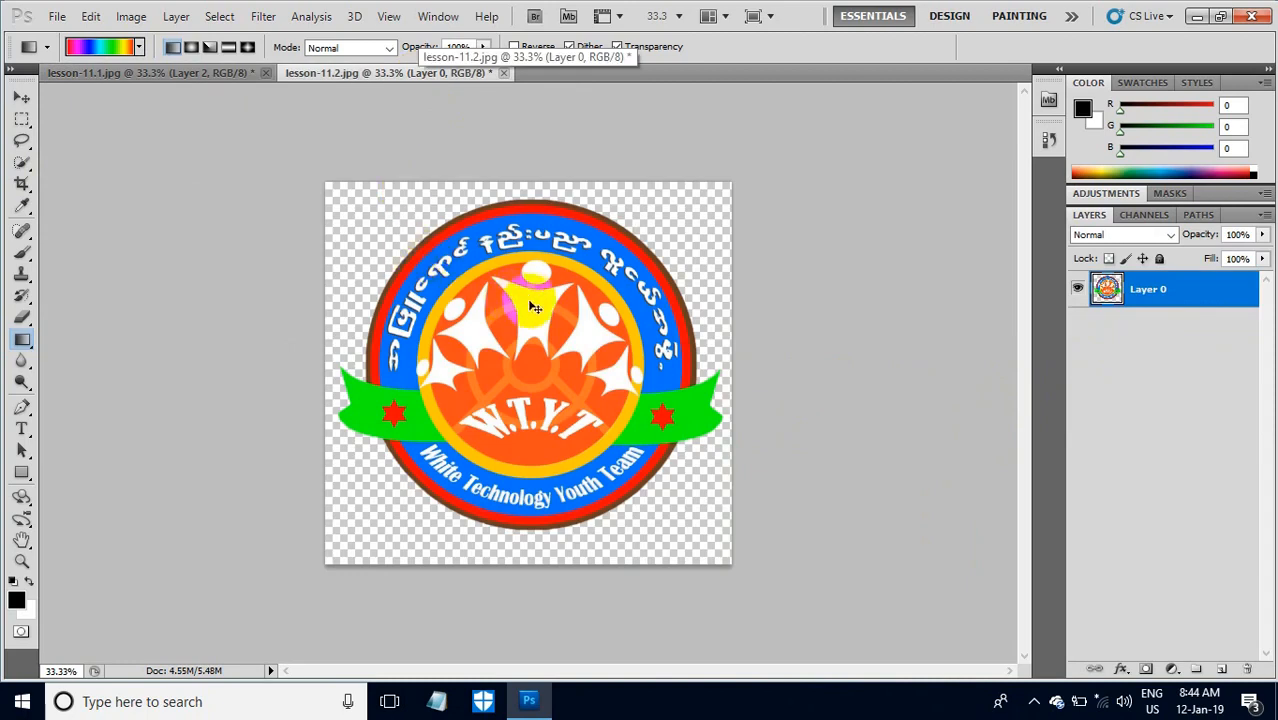
key("ctrl+a")
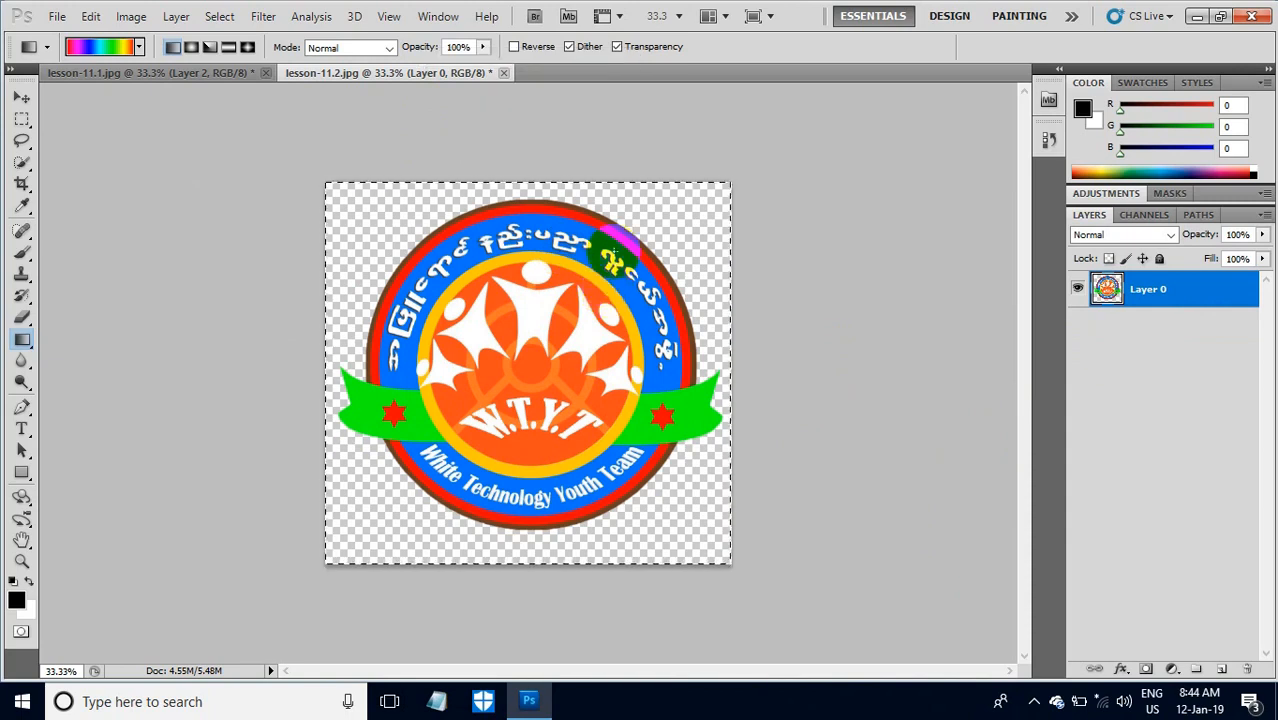
key("ctrl+x")
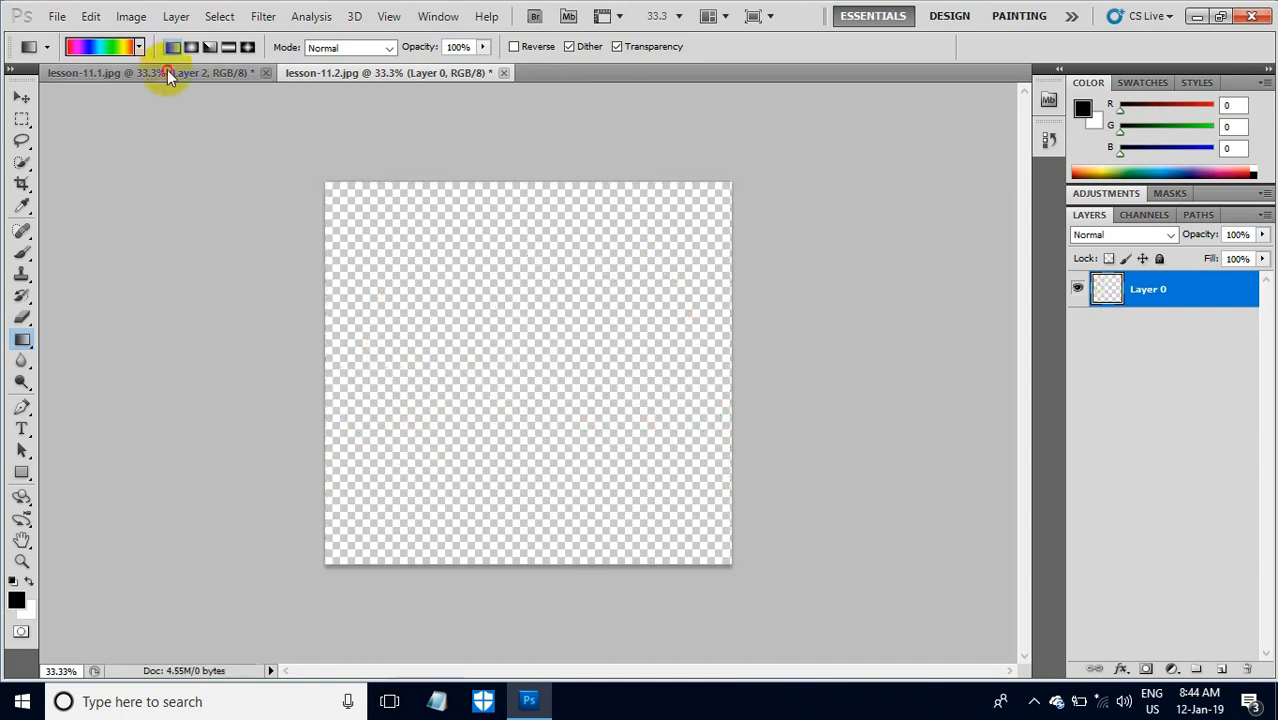
- Return to lesson-11.1.jpg and add a new layer above Layer 1
left_click(167, 72)
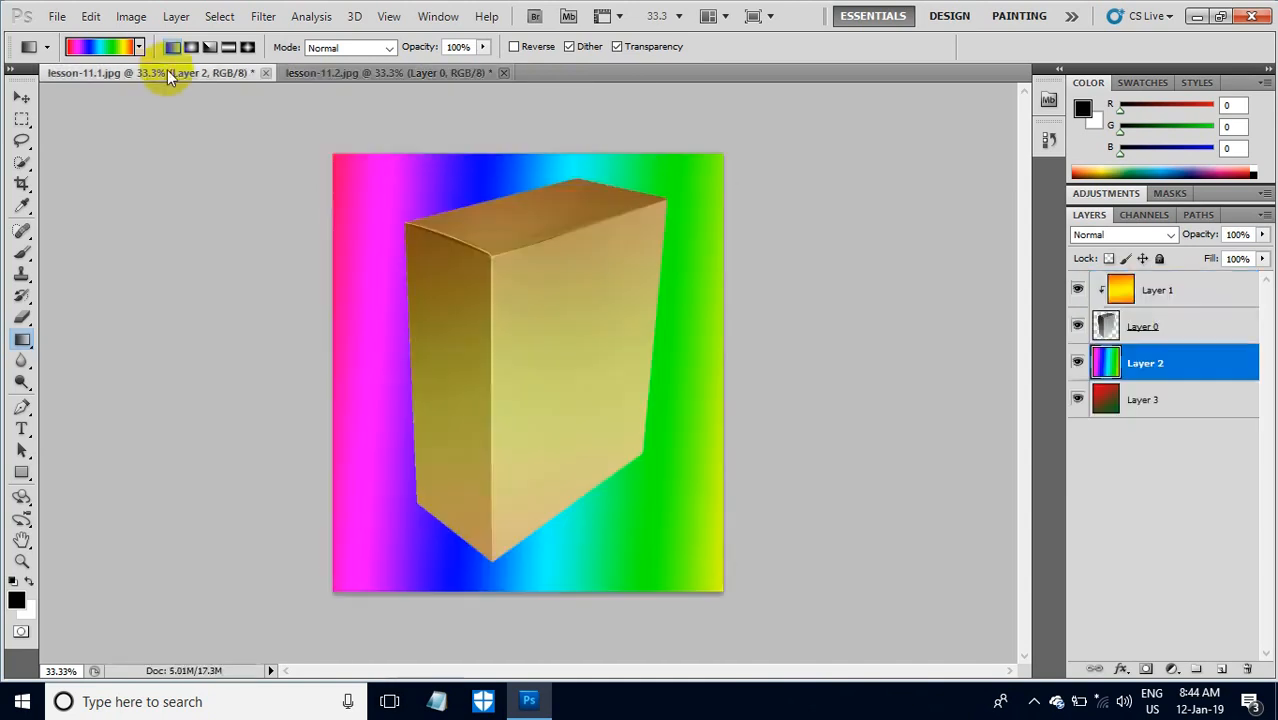
left_click(1155, 290)
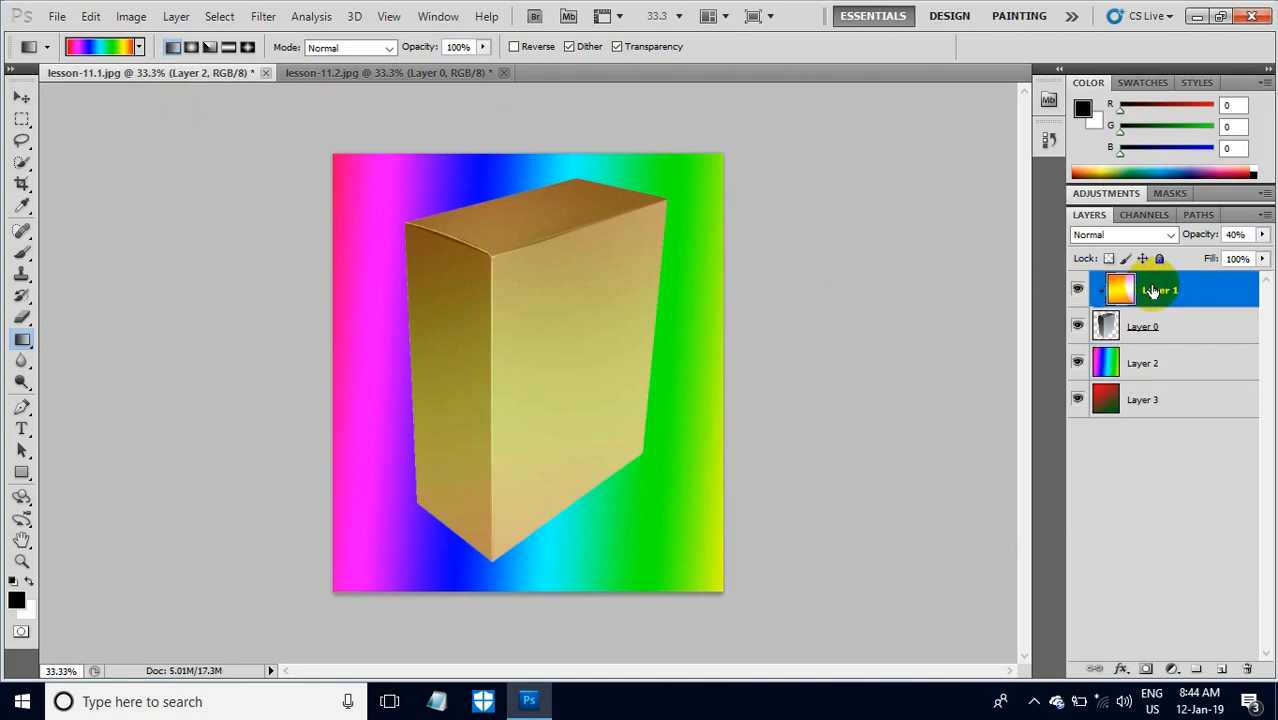
left_click(1220, 672)
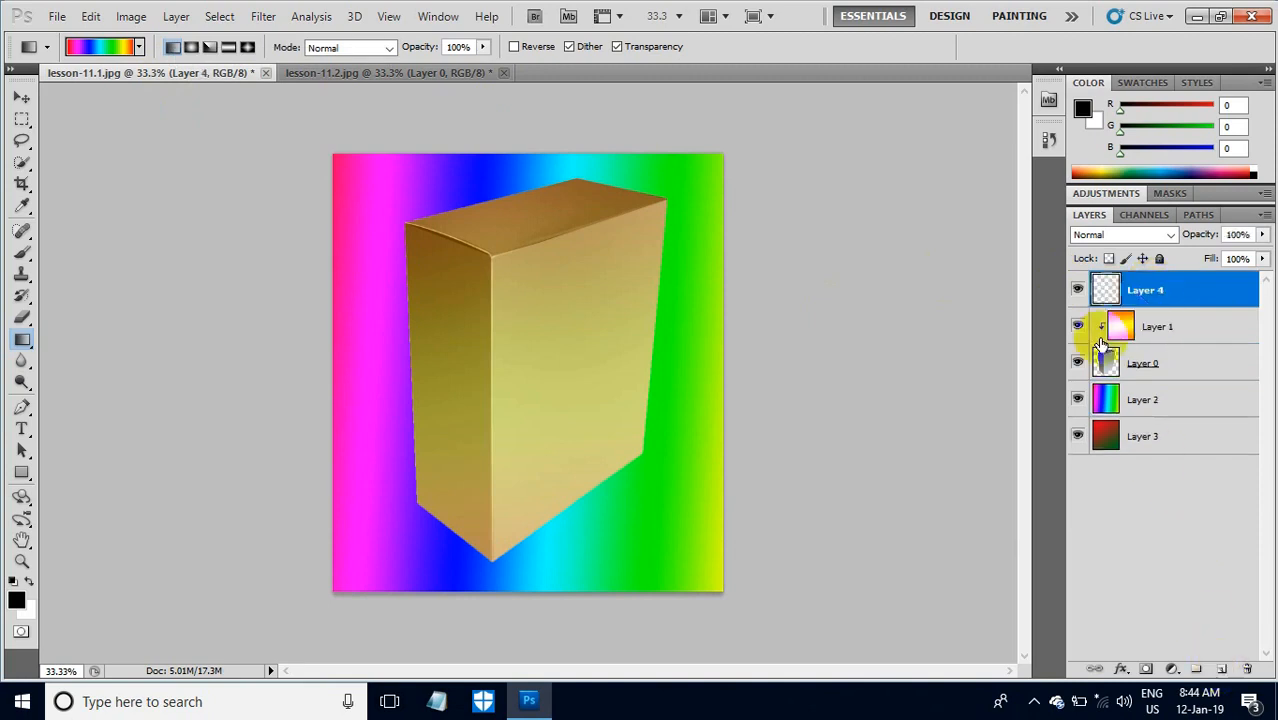
left_click(1137, 291)
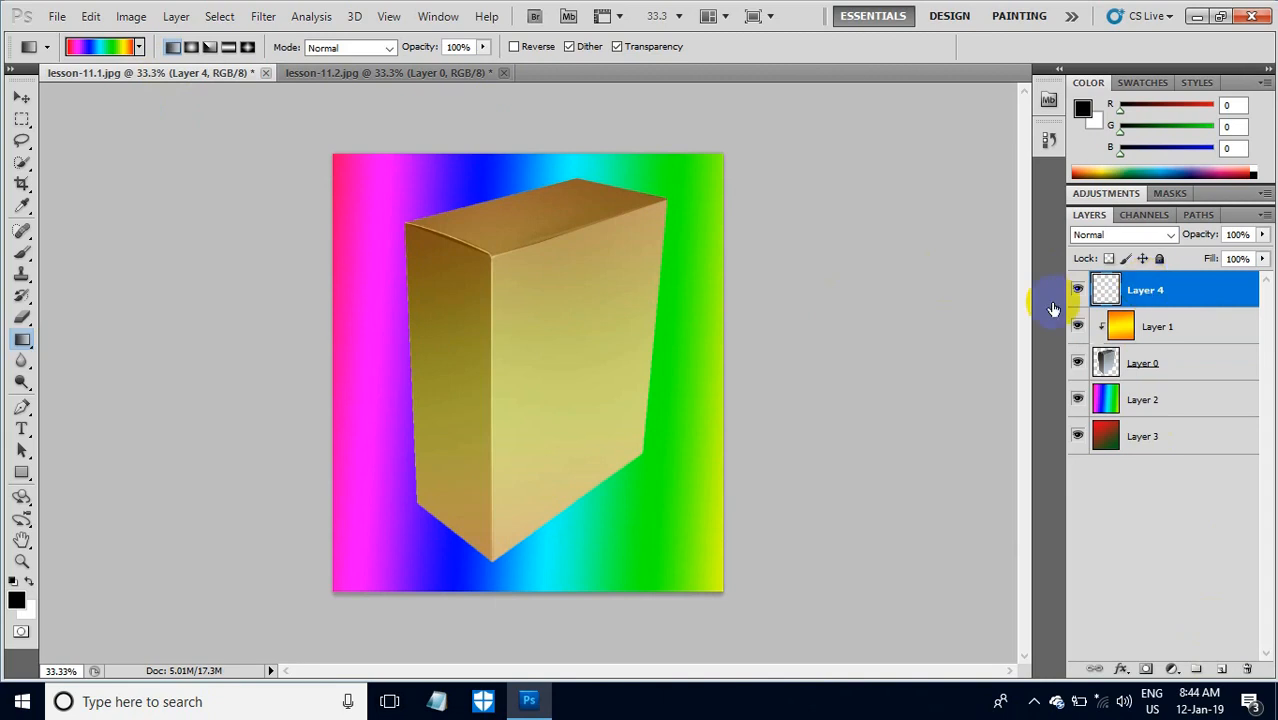
- Start the Vanishing Point filter and create a perspective plane on the four corners of the box's wide front face
left_click(260, 18)
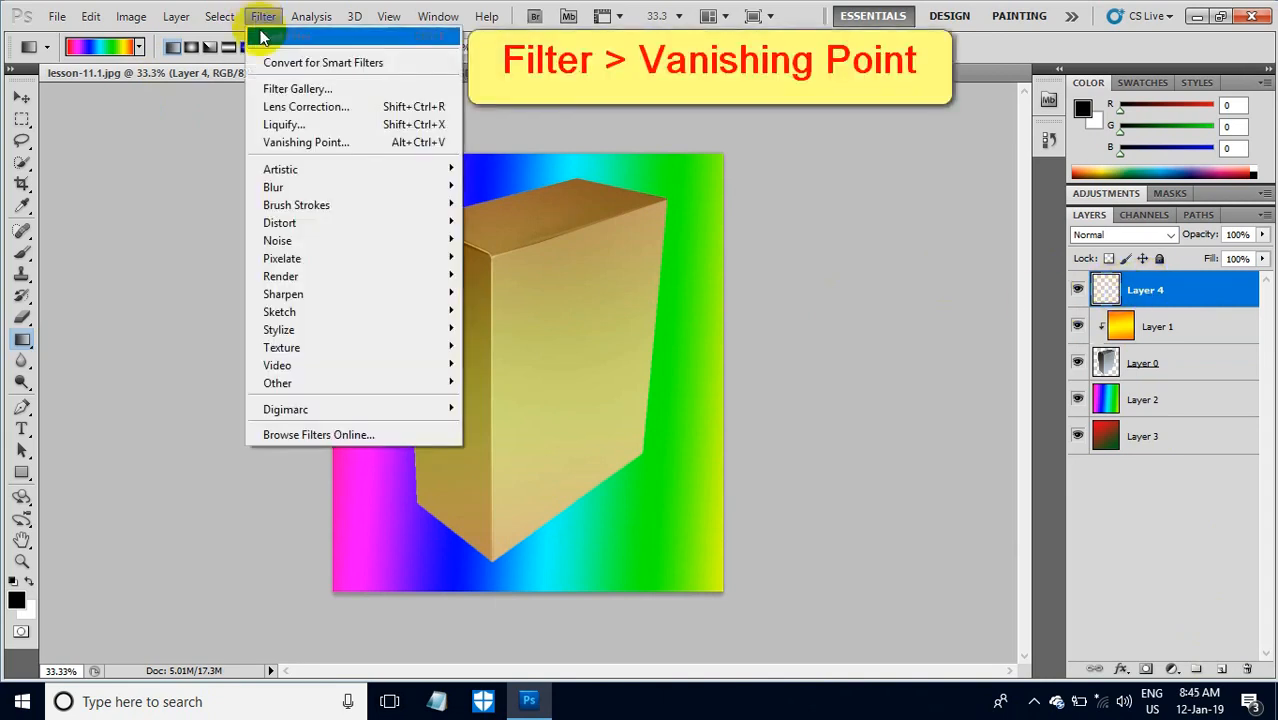
left_click(292, 142)
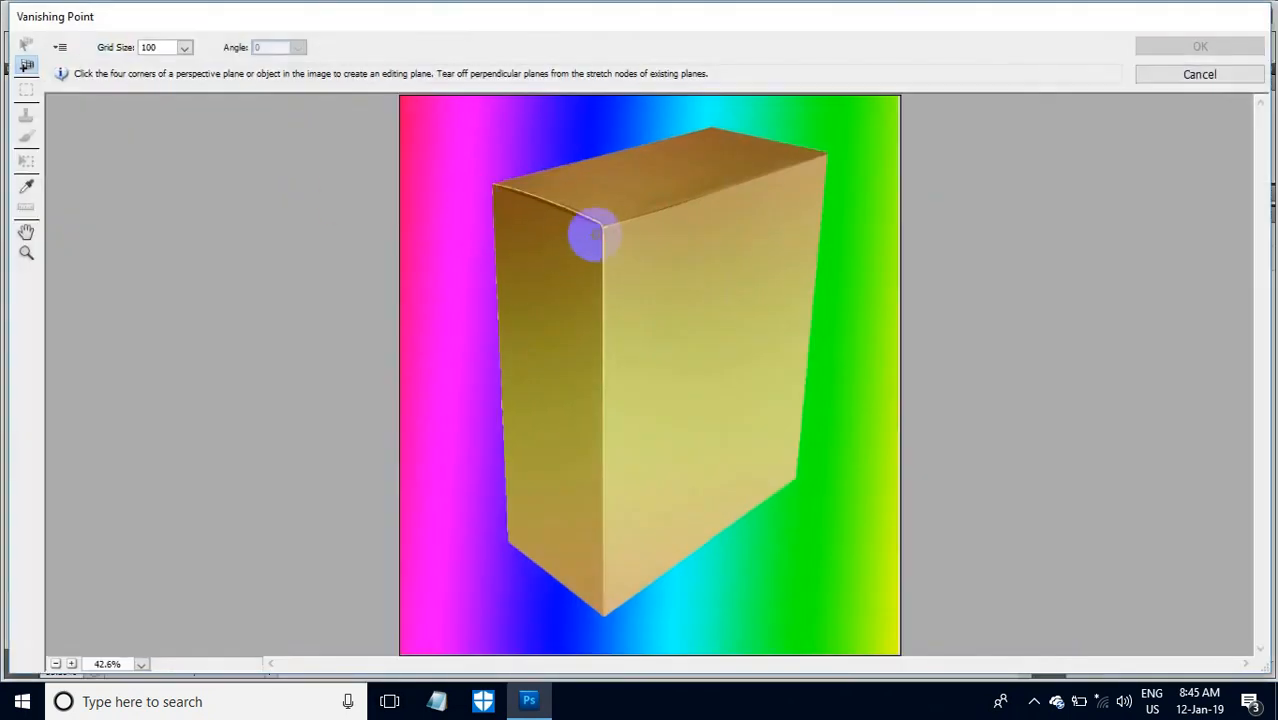
left_click(604, 230)
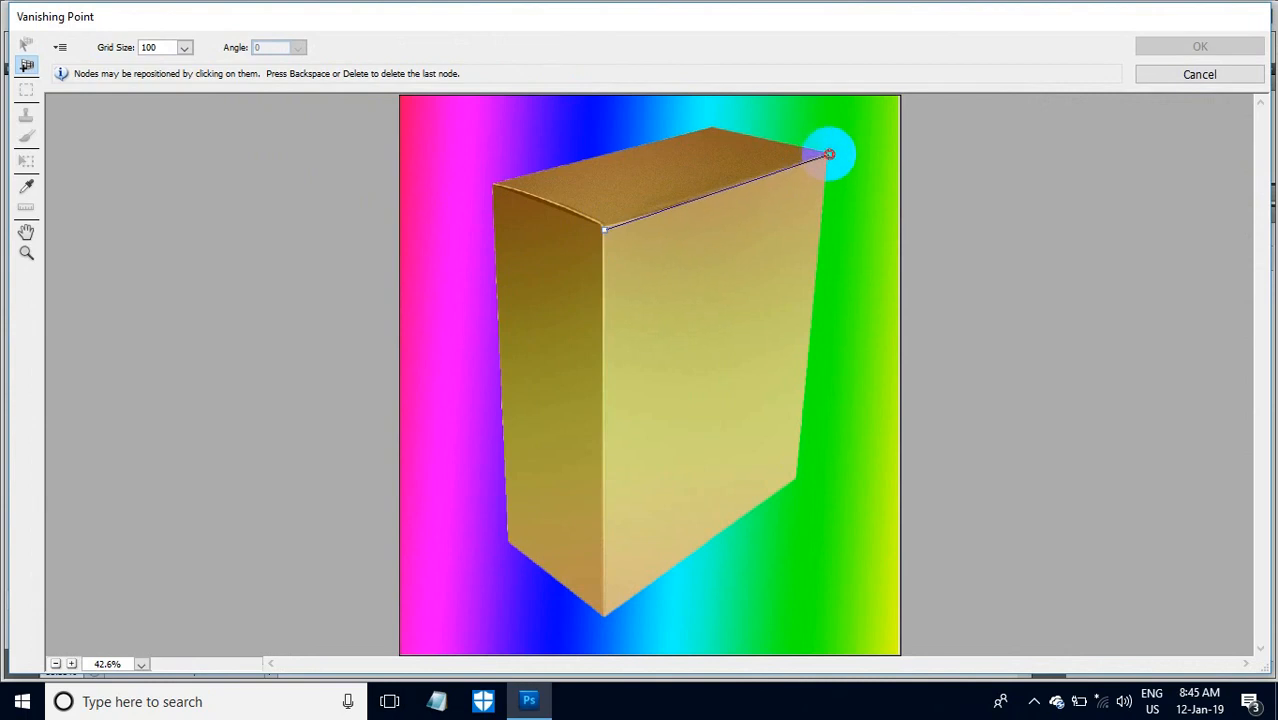
left_click(829, 154)
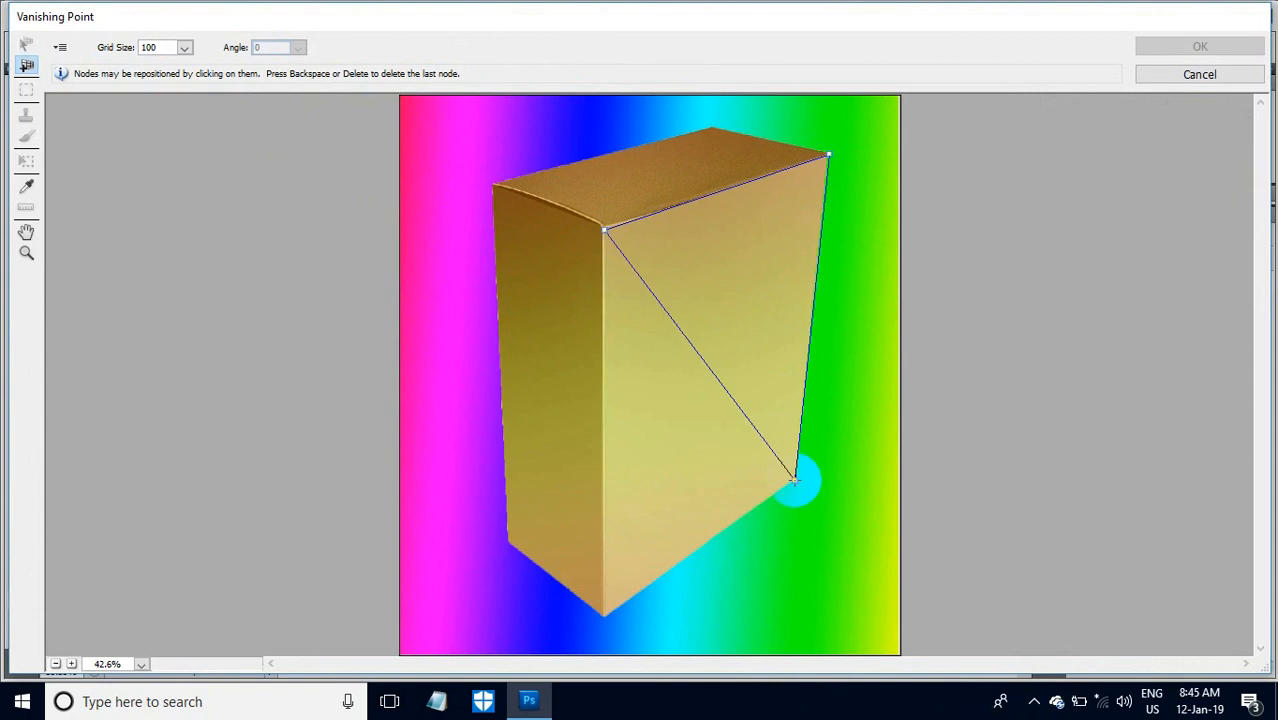
left_click(604, 613)
left_click_drag(599, 613, 605, 618)
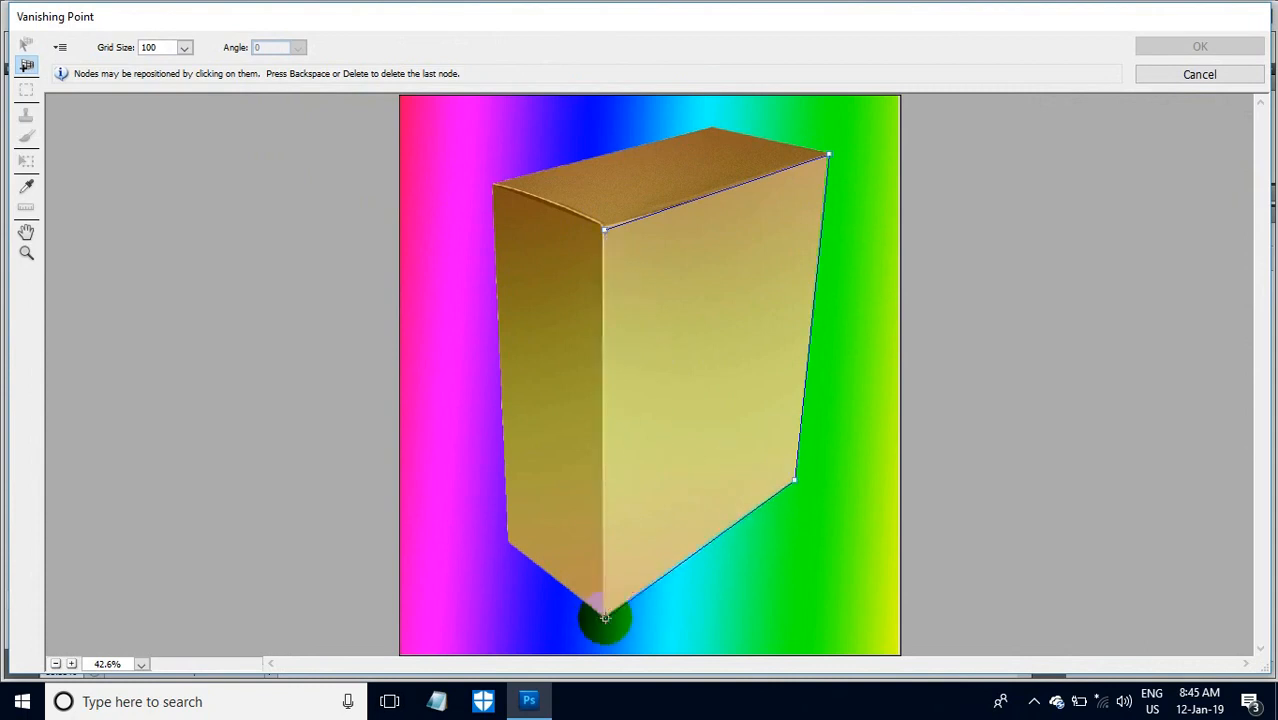
left_click(605, 618)
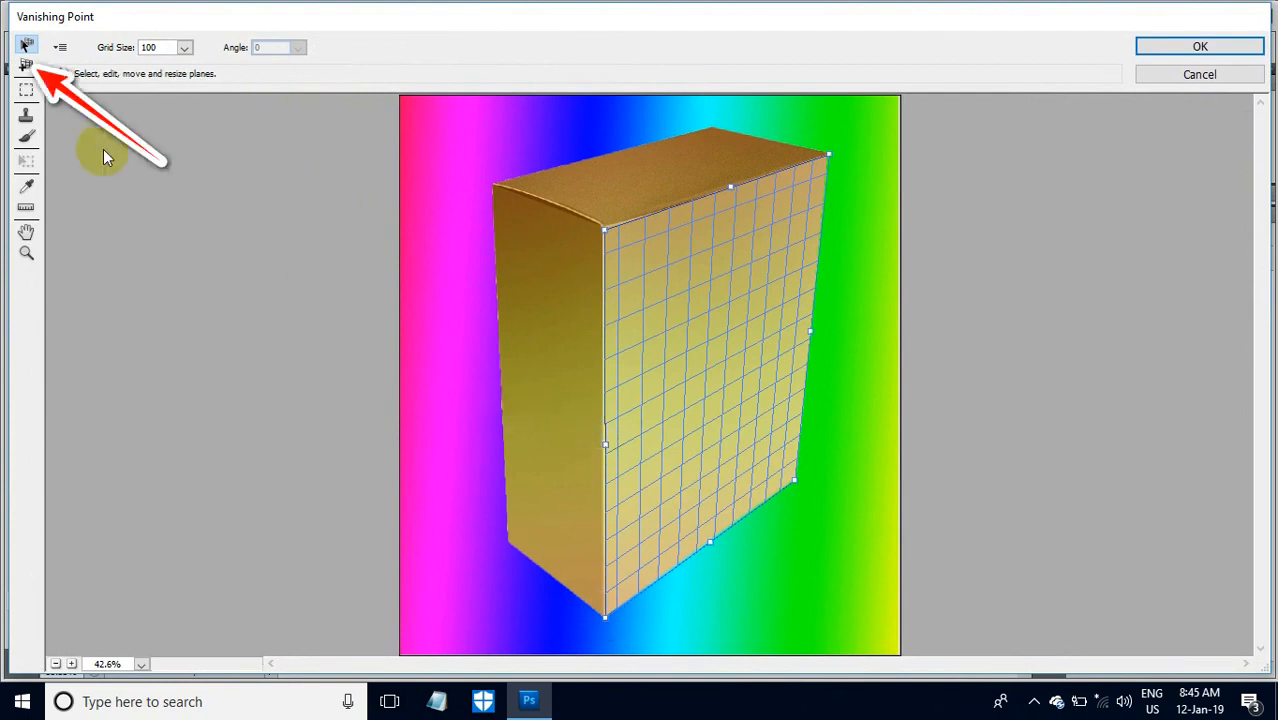
- Tear off perpendicular planes to cover the box's narrow side face and its top, fitting the side plane to the box corners
left_click(26, 67)
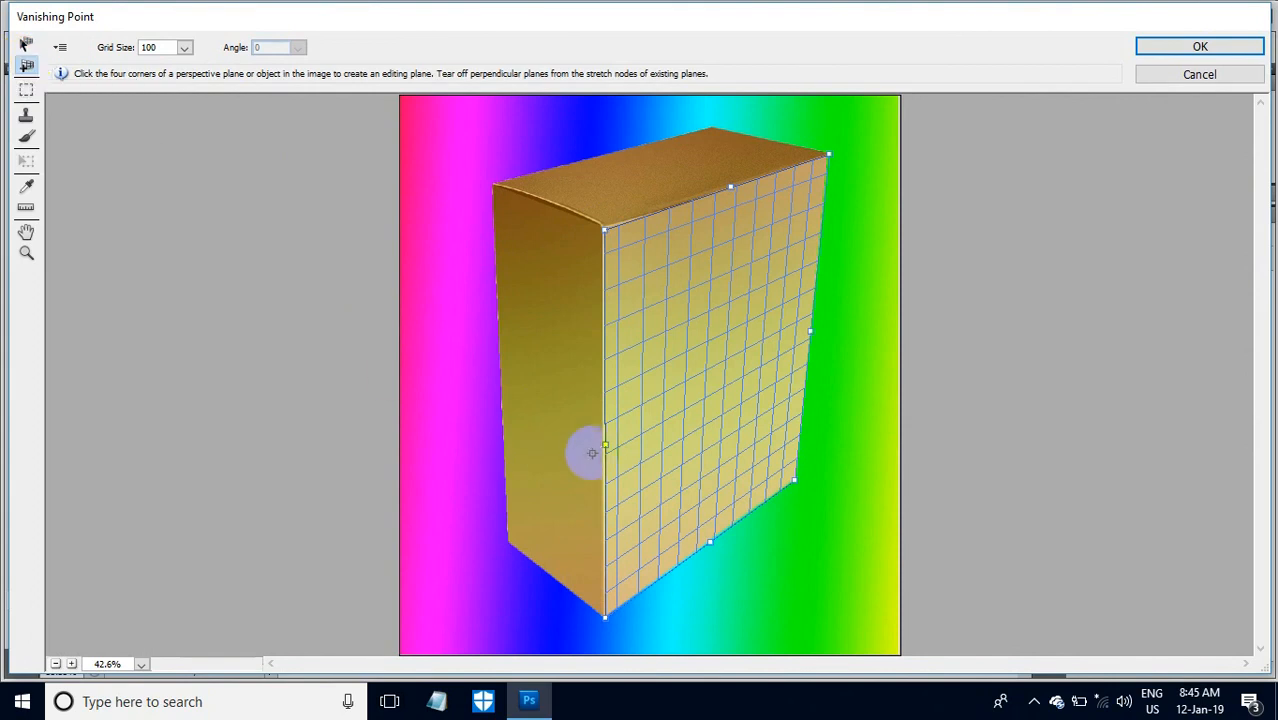
left_click_drag(604, 450, 502, 412)
left_click_drag(511, 564, 510, 546)
left_click_drag(492, 192, 491, 189)
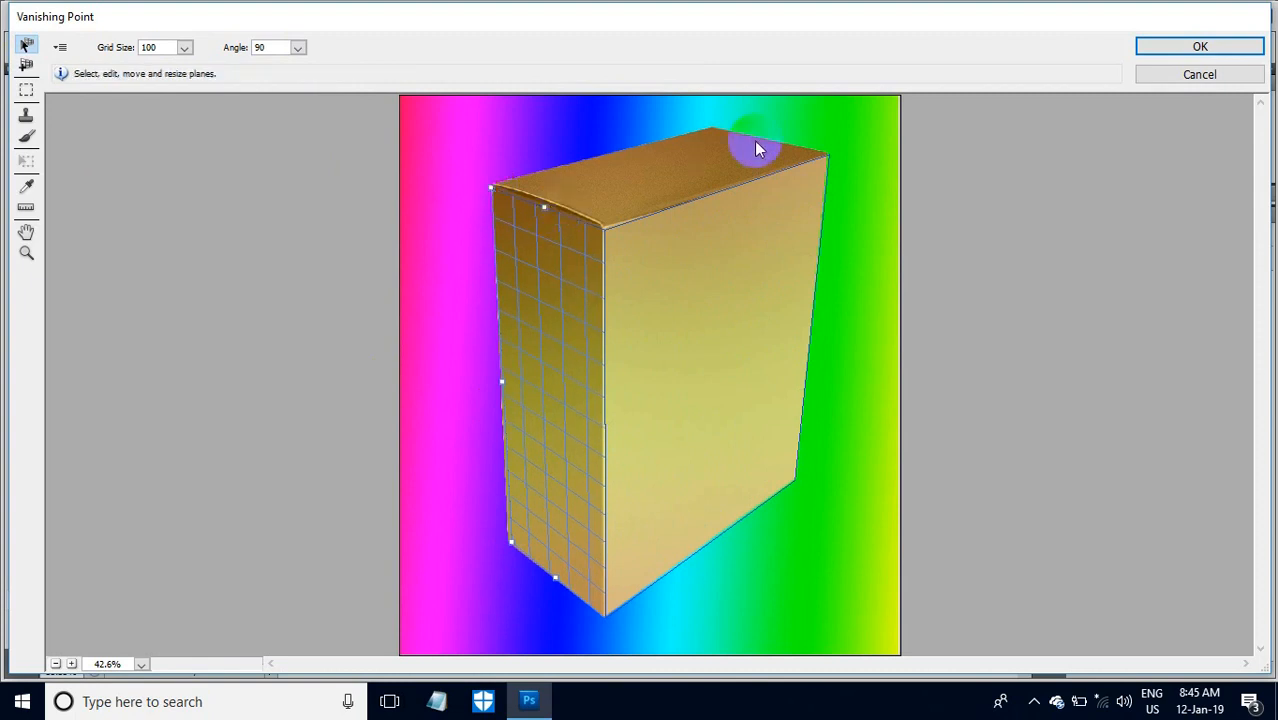
left_click(26, 63)
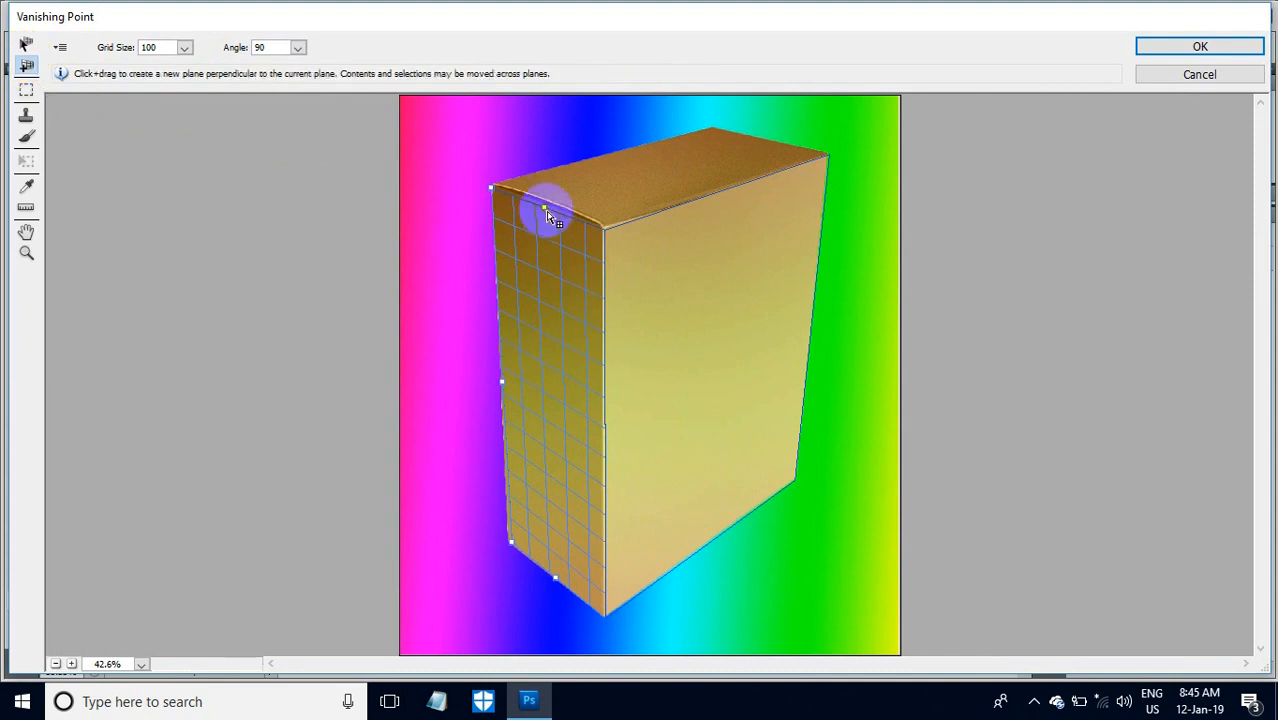
left_click_drag(545, 210, 765, 161)
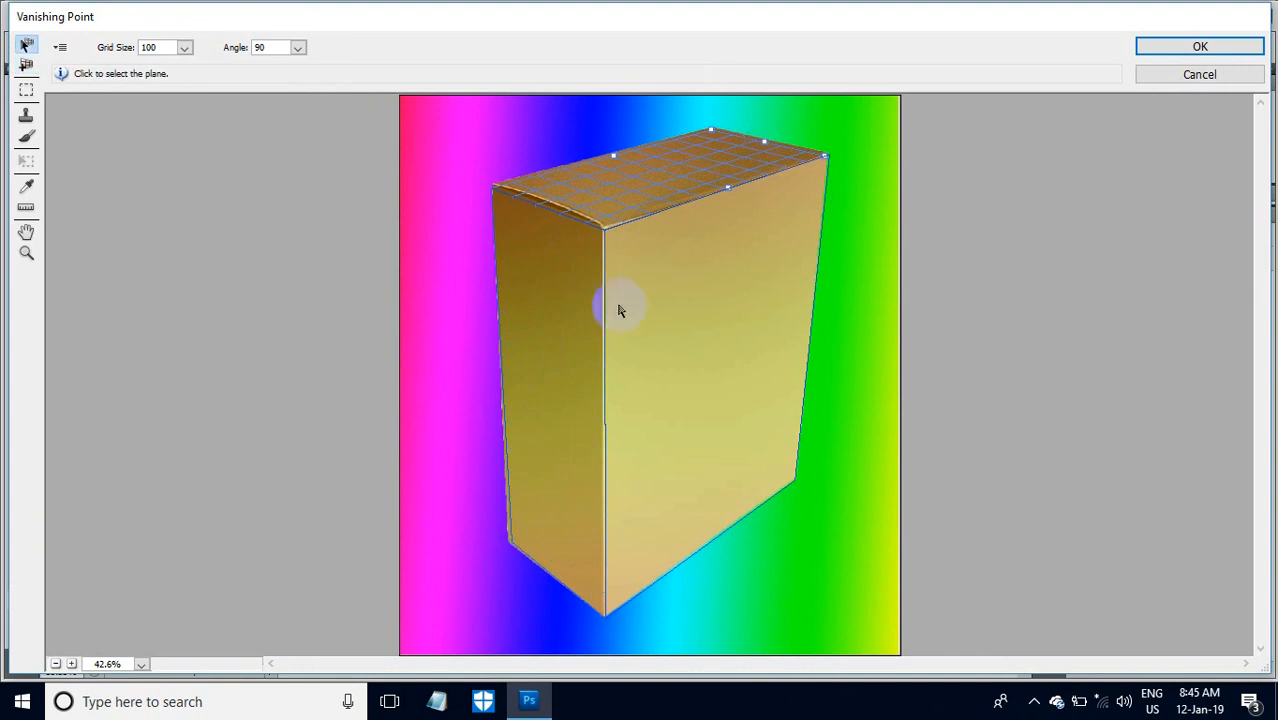
- Paste the cut logo into Vanishing Point and scale it down proportionally to about half its size
key("ctrl+v")
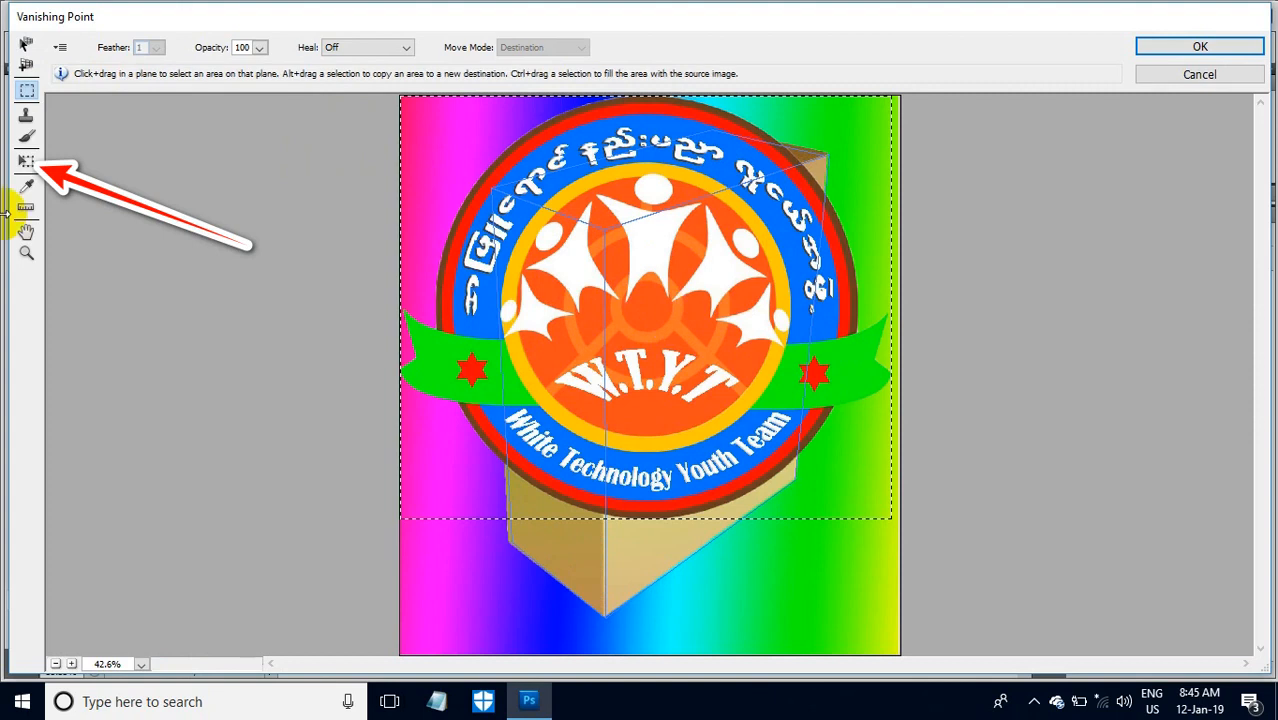
left_click(25, 165)
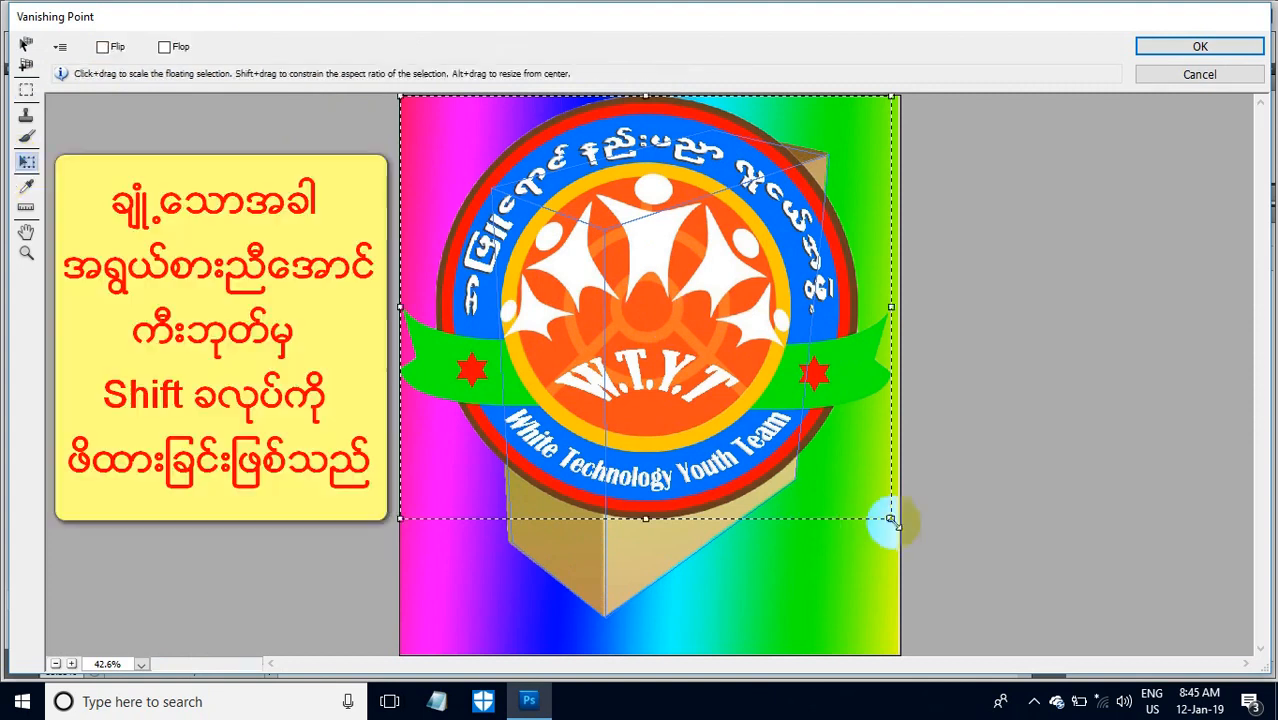
left_click_drag(893, 521, 639, 271)
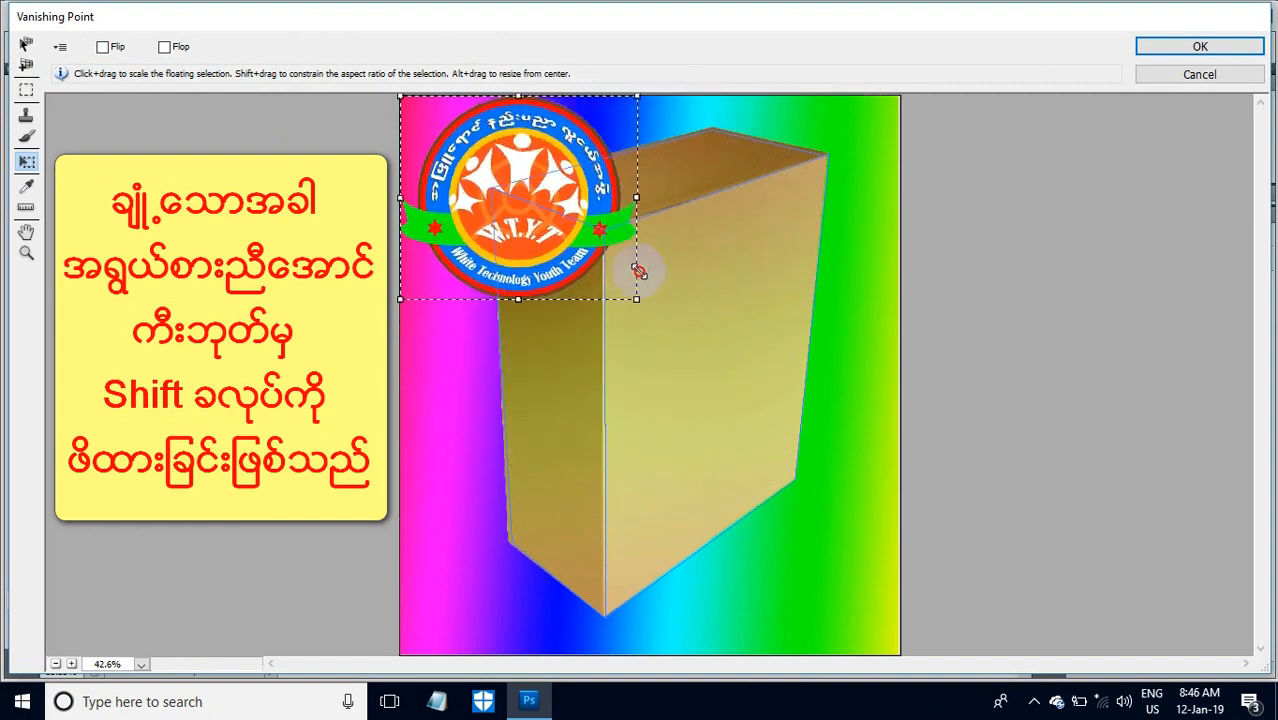
- Move the logo onto the plane of the box's wide front face and rotate it upright
left_click_drag(494, 162, 767, 347)
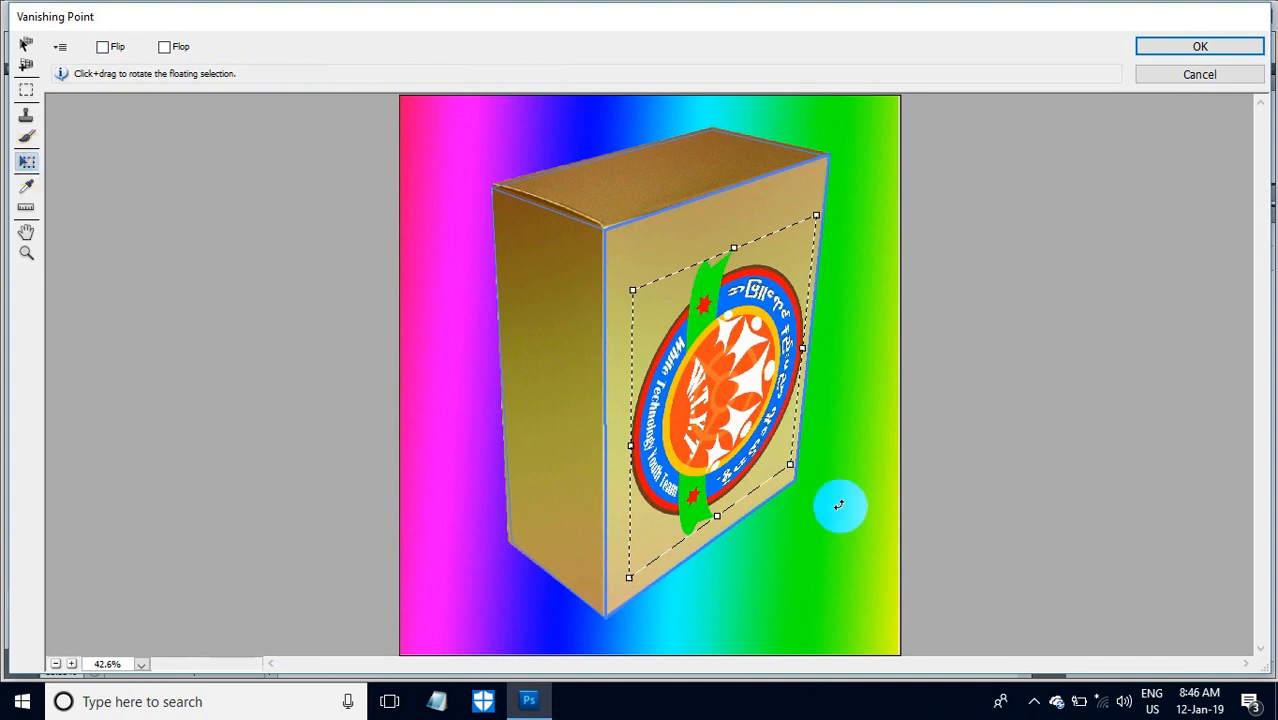
left_click_drag(808, 480, 796, 270)
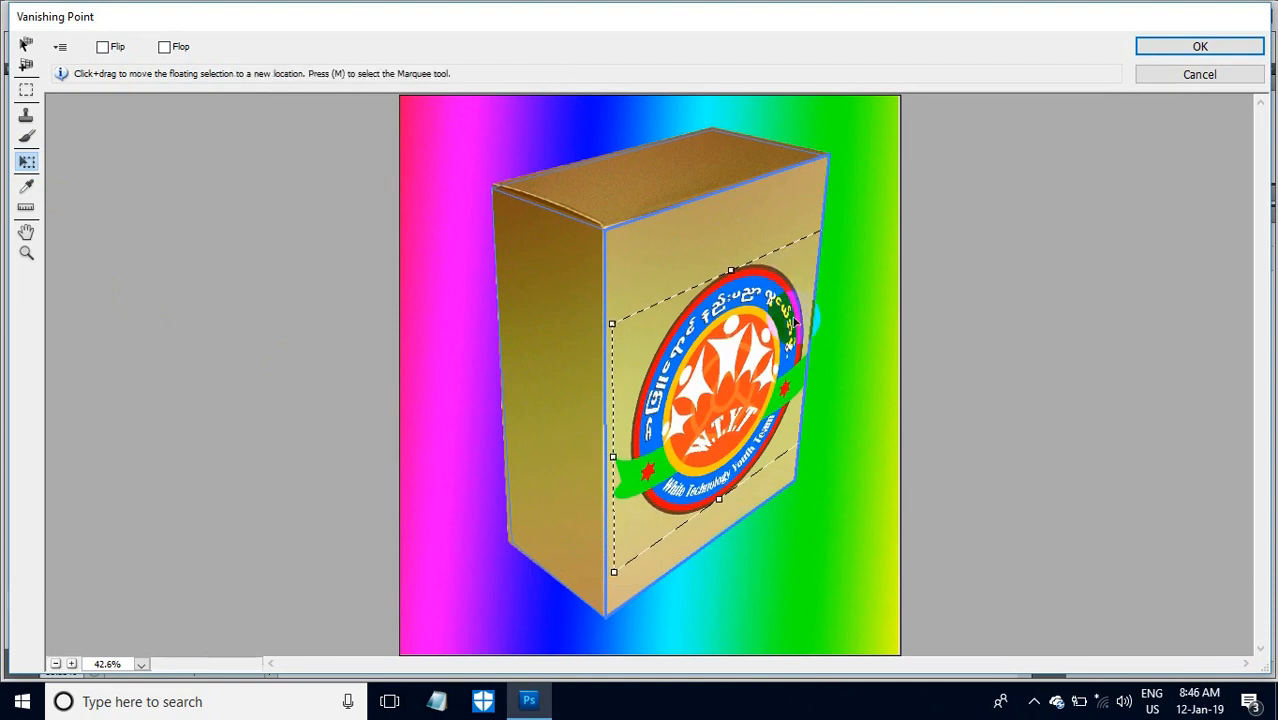
left_click_drag(732, 395, 729, 411)
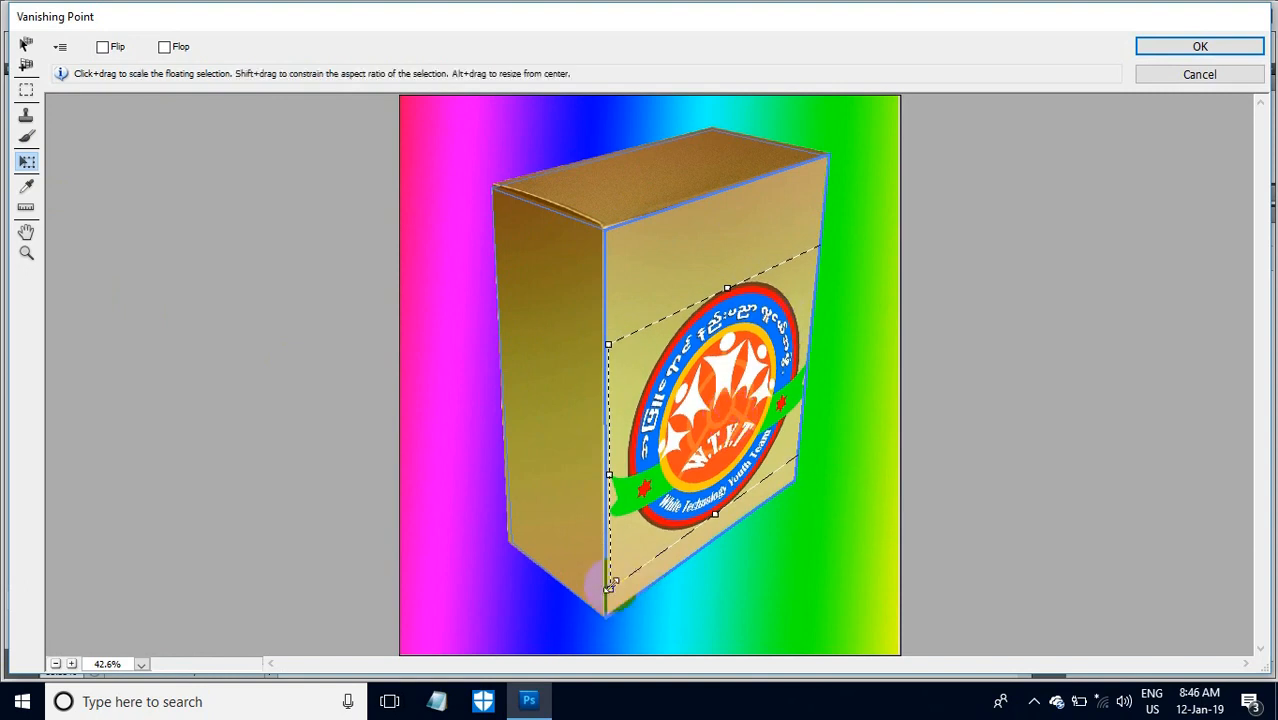
- Shrink the logo slightly, position it in the lower part of the front face and apply the Vanishing Point filter
left_click_drag(610, 585, 618, 558)
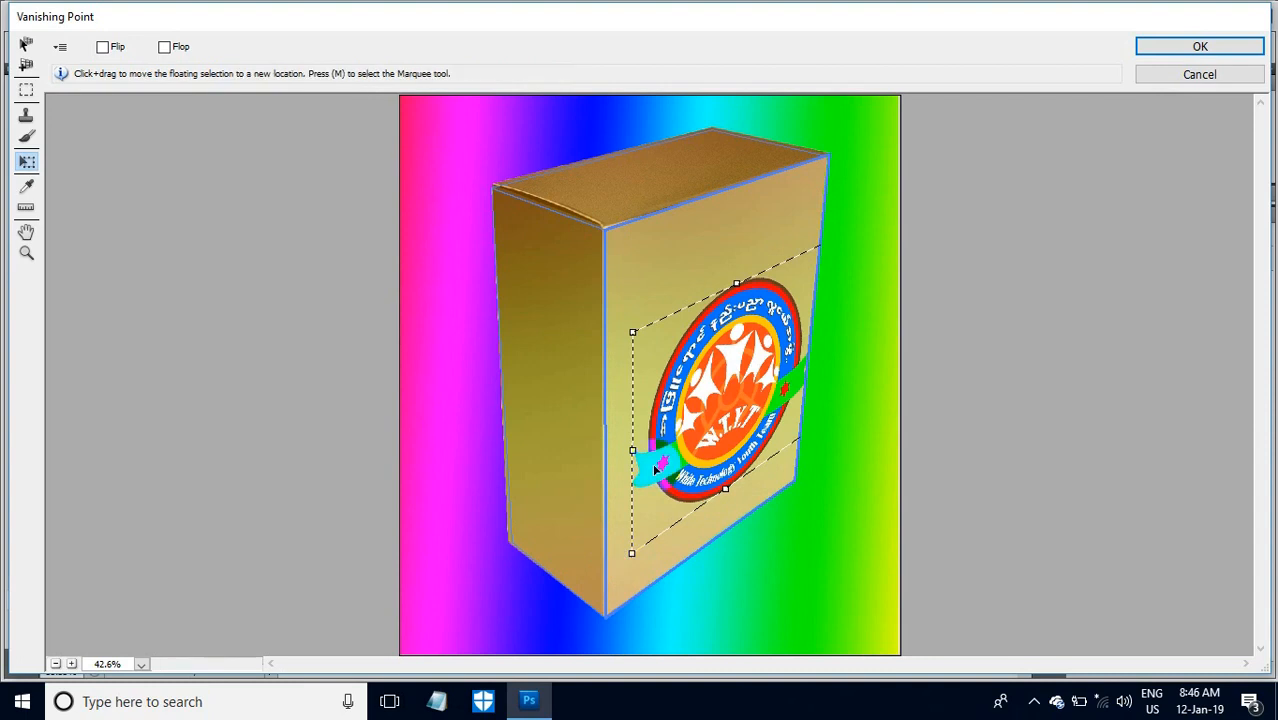
left_click_drag(714, 413, 696, 461)
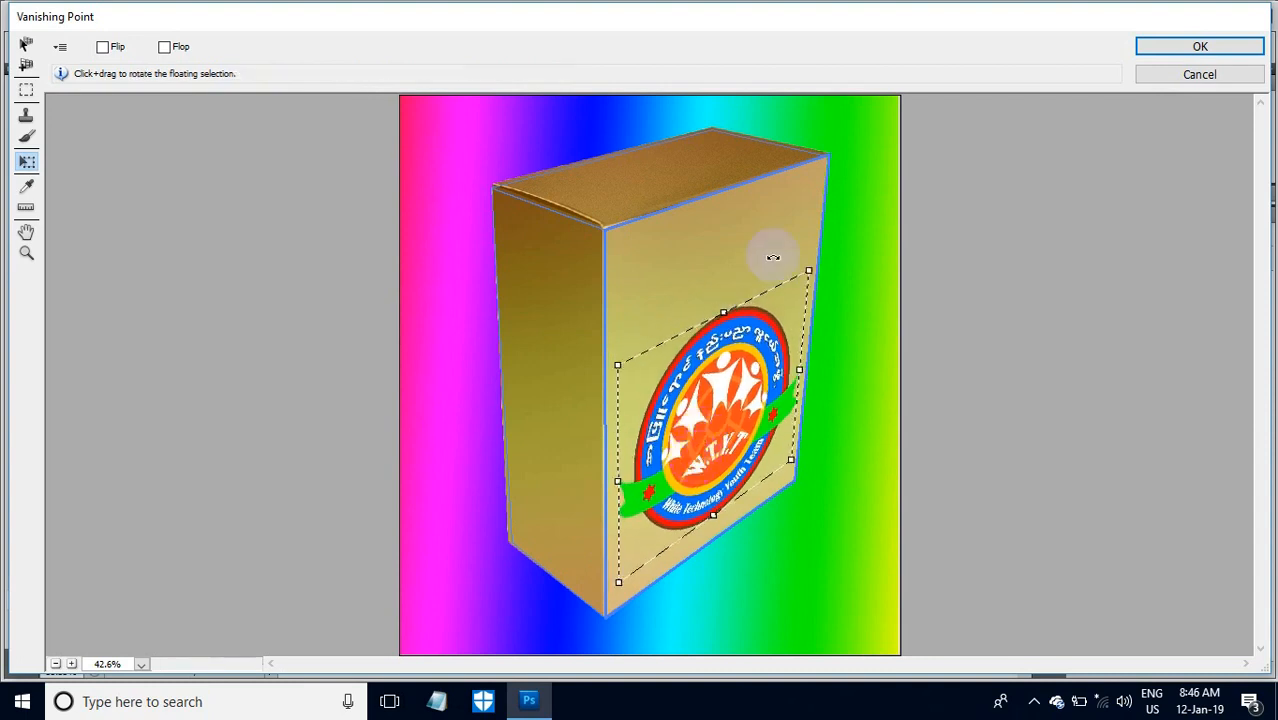
left_click(1163, 47)
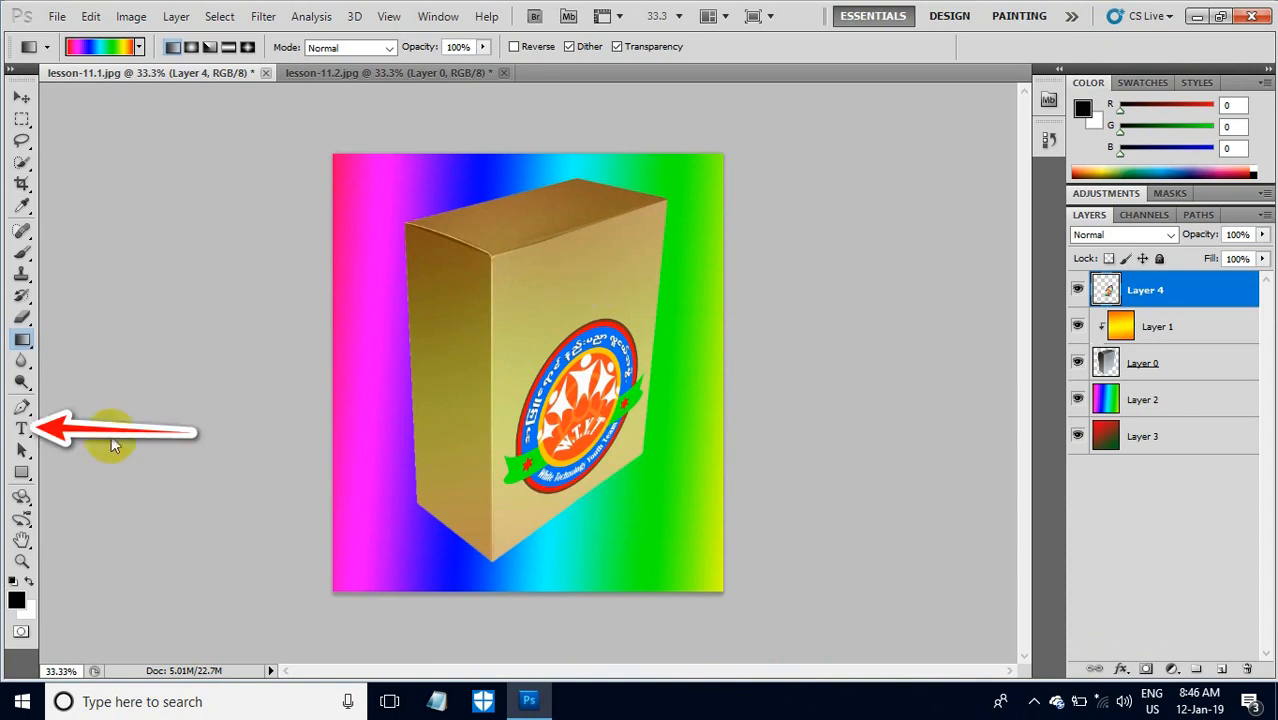
- Add the 48 pt text "WTYT" in Zawgyi-One, starting on the background beside the box's narrow side face
left_click(22, 430)
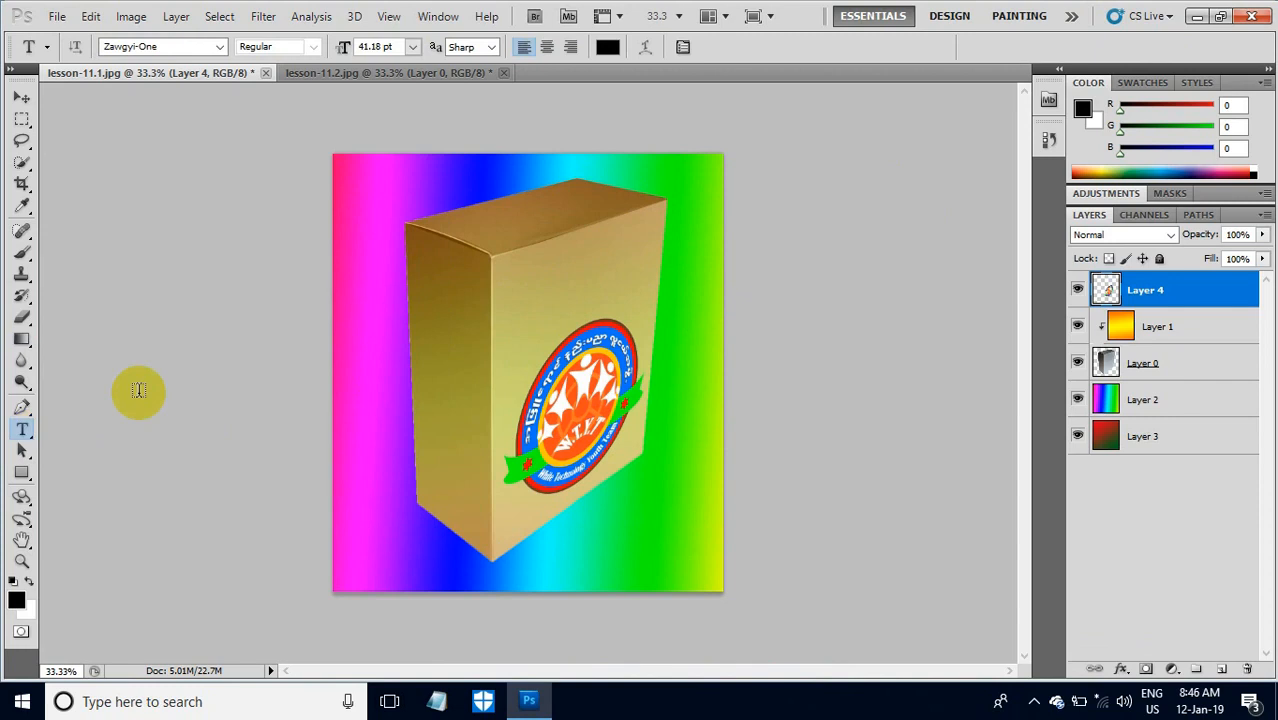
left_click(354, 301)
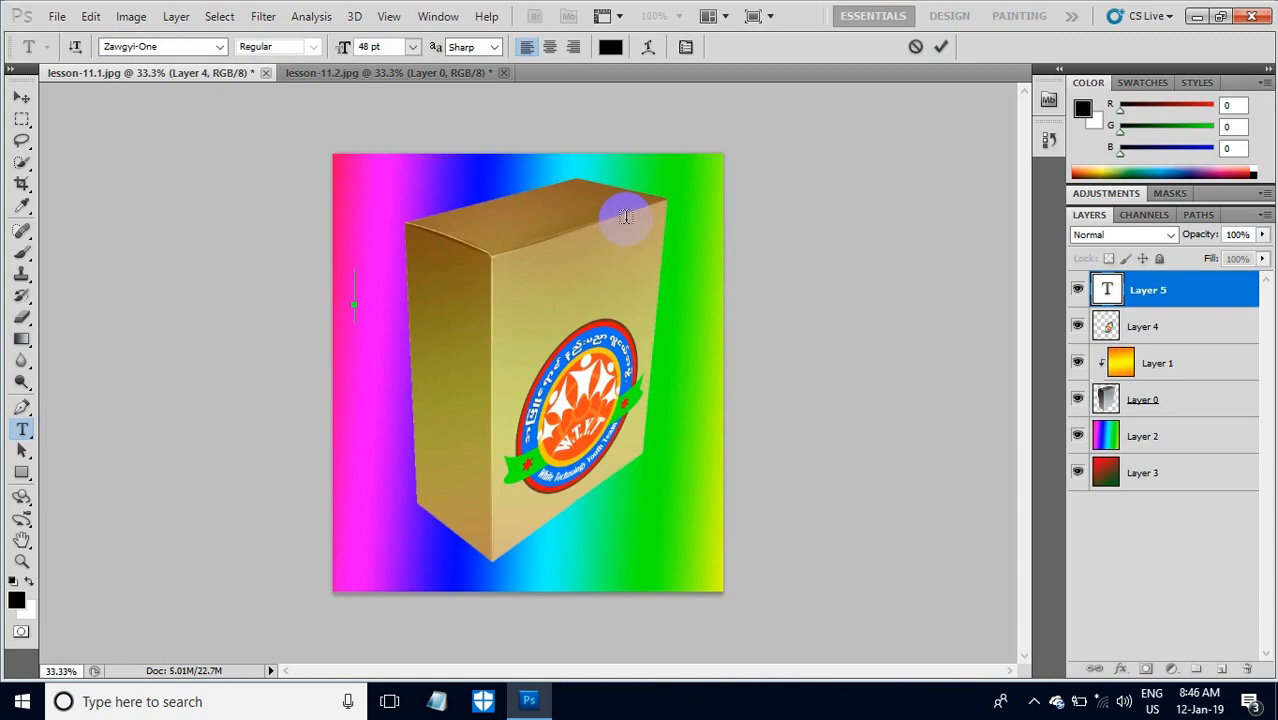
type("WTYT")
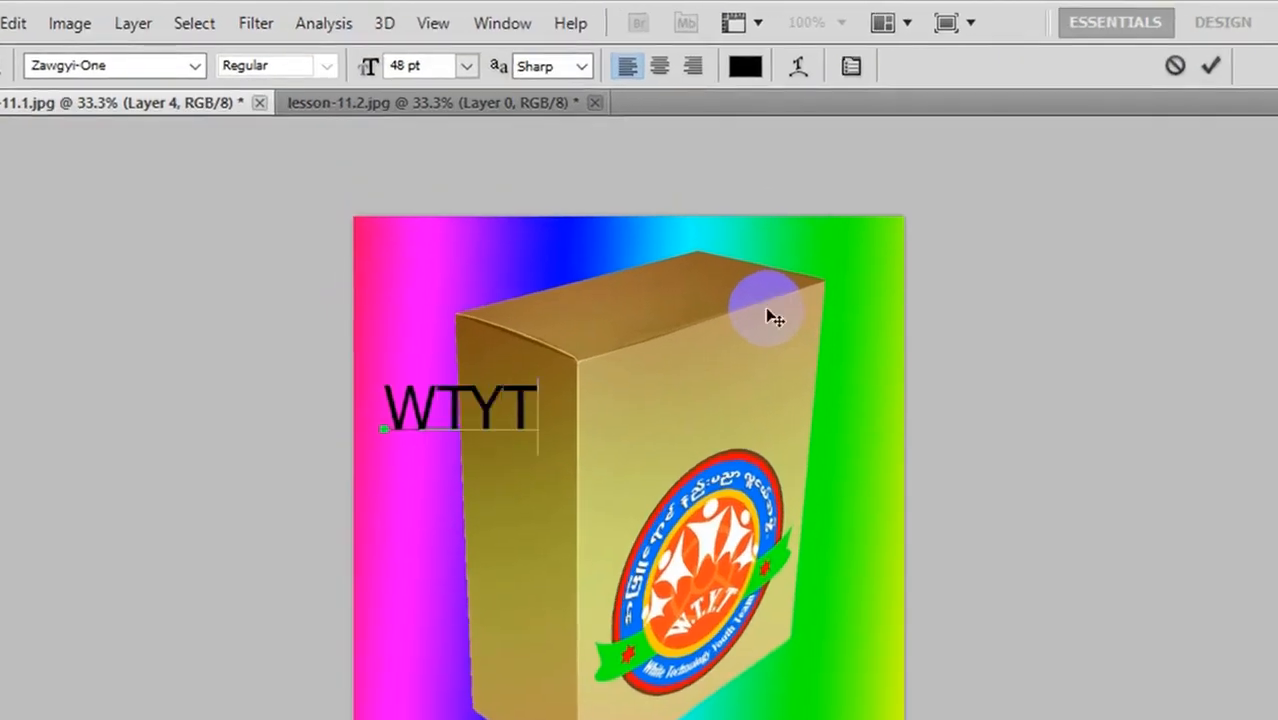
- Warp the whole "WTYT" text with the Arc Lower style
left_click_drag(506, 412, 378, 420)
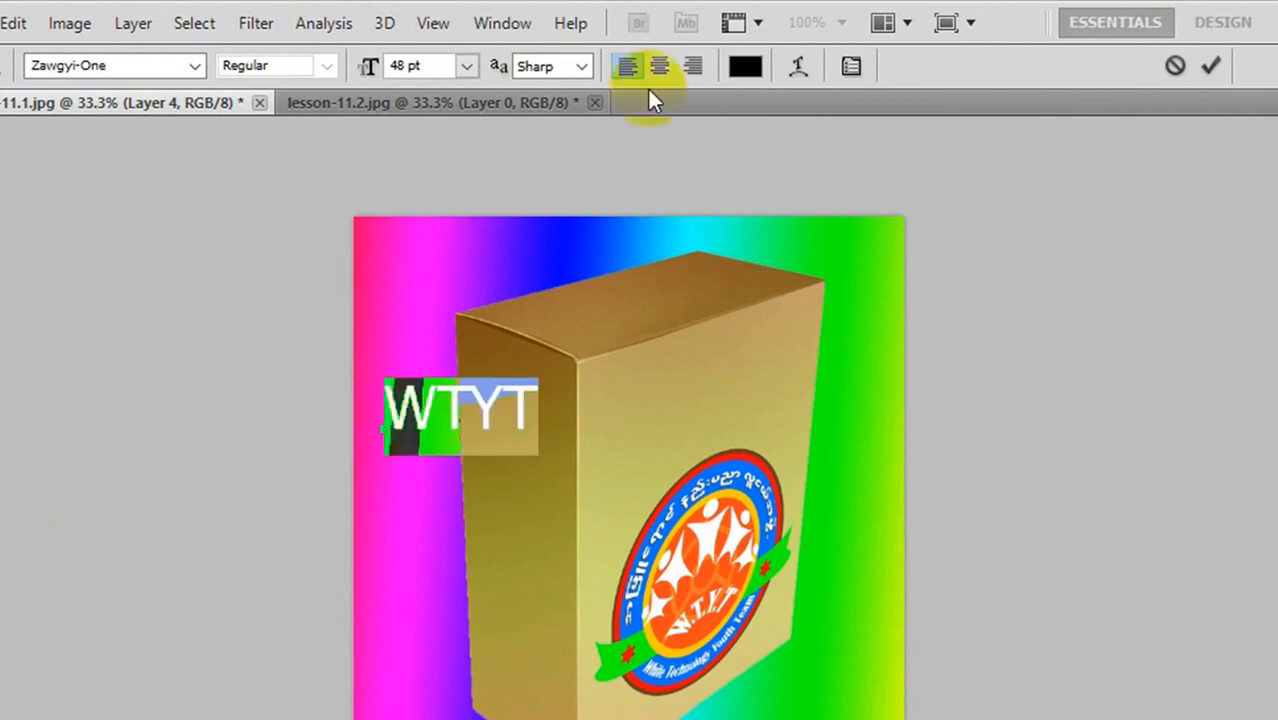
left_click(800, 66)
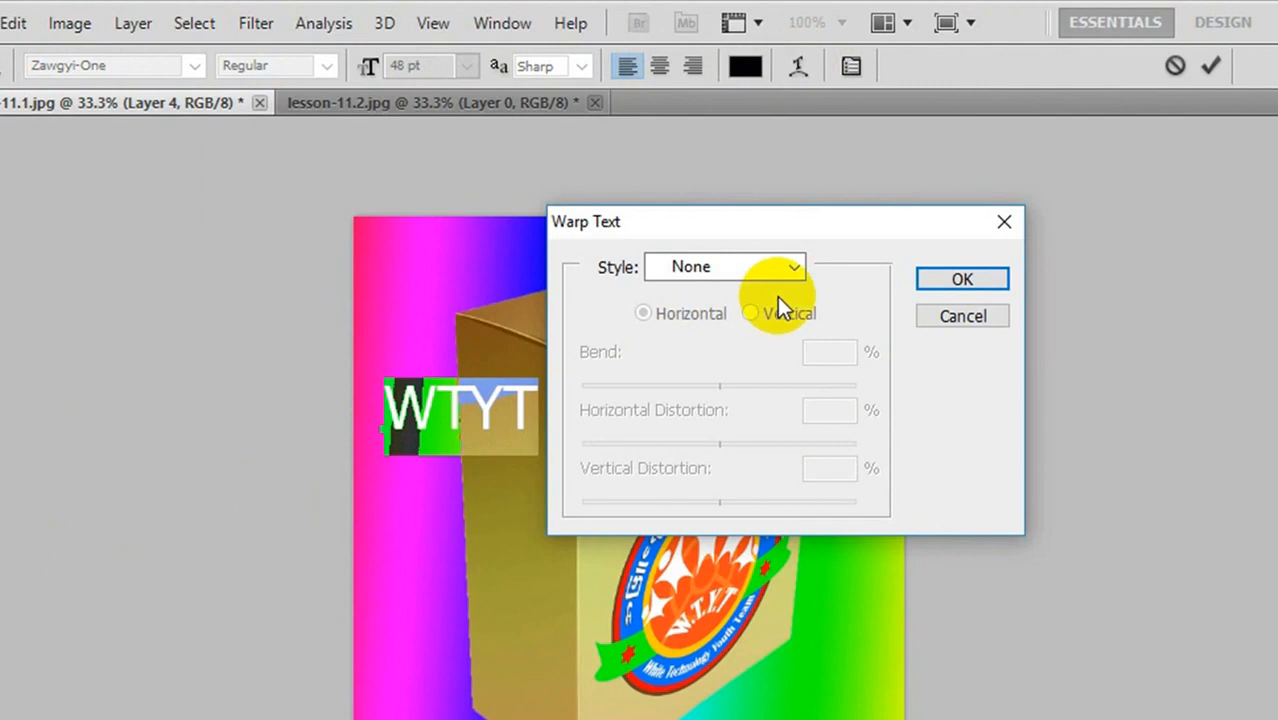
left_click(795, 268)
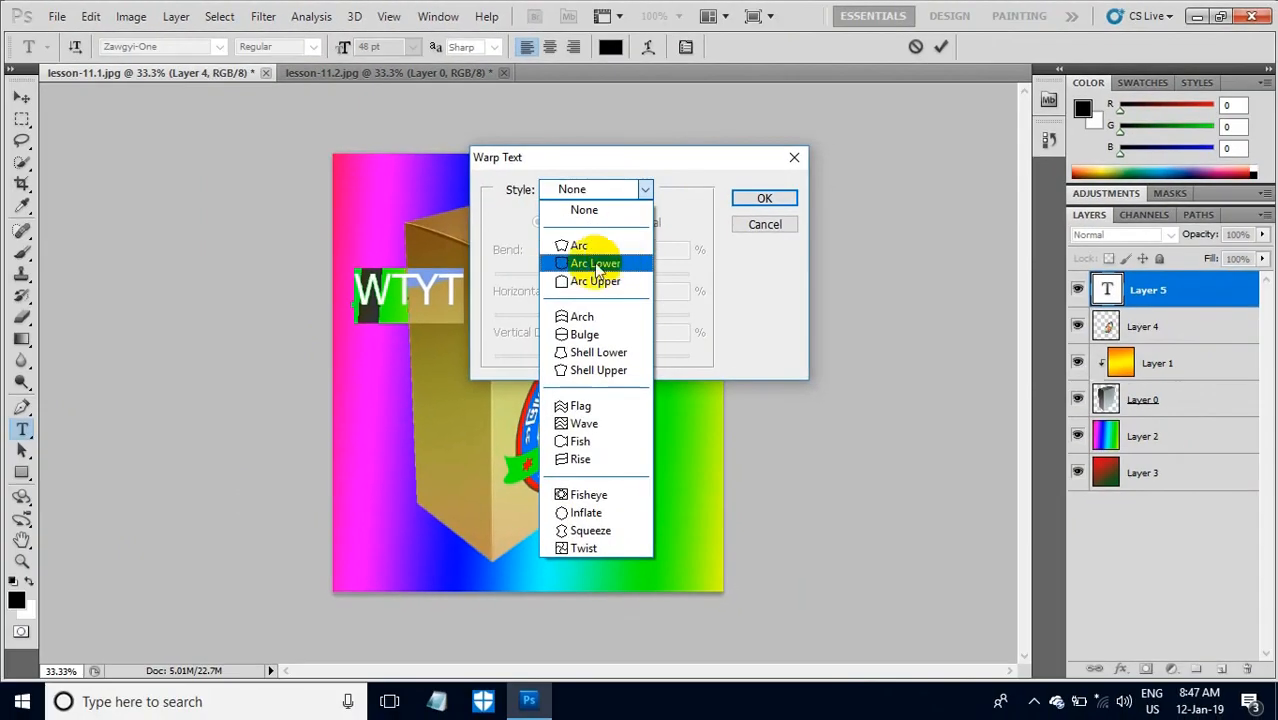
left_click(718, 370)
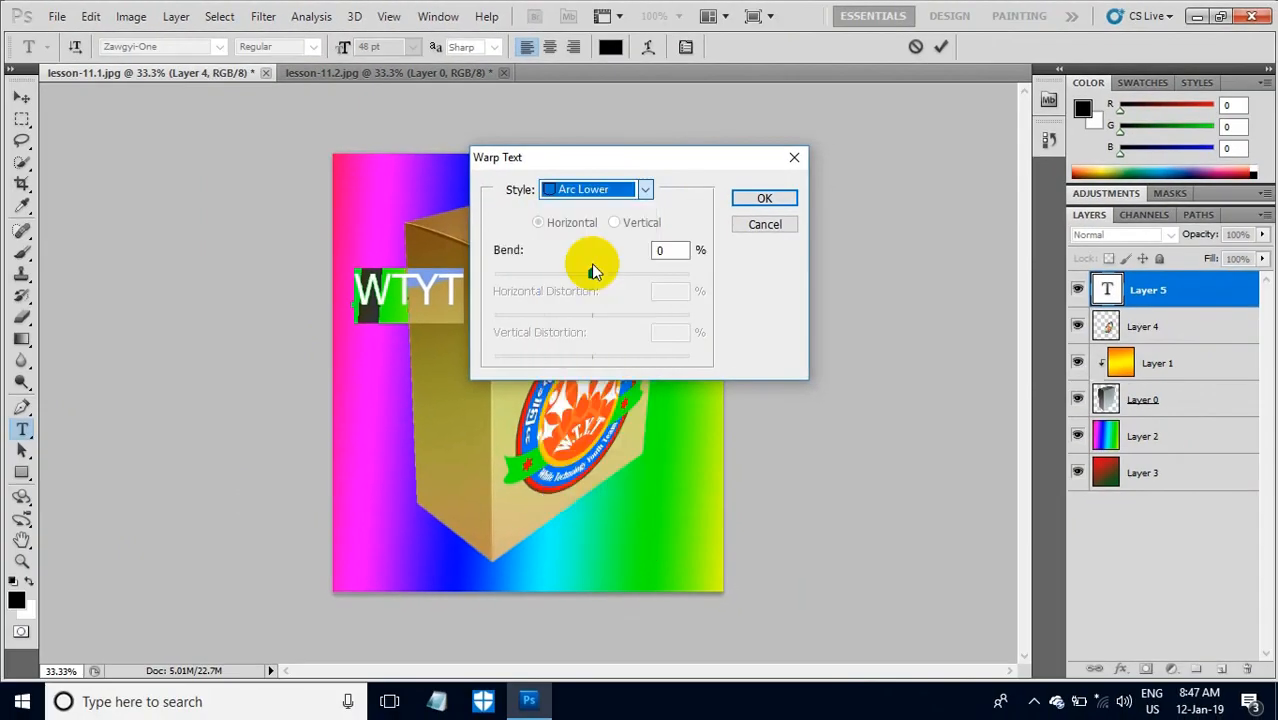
left_click(757, 198)
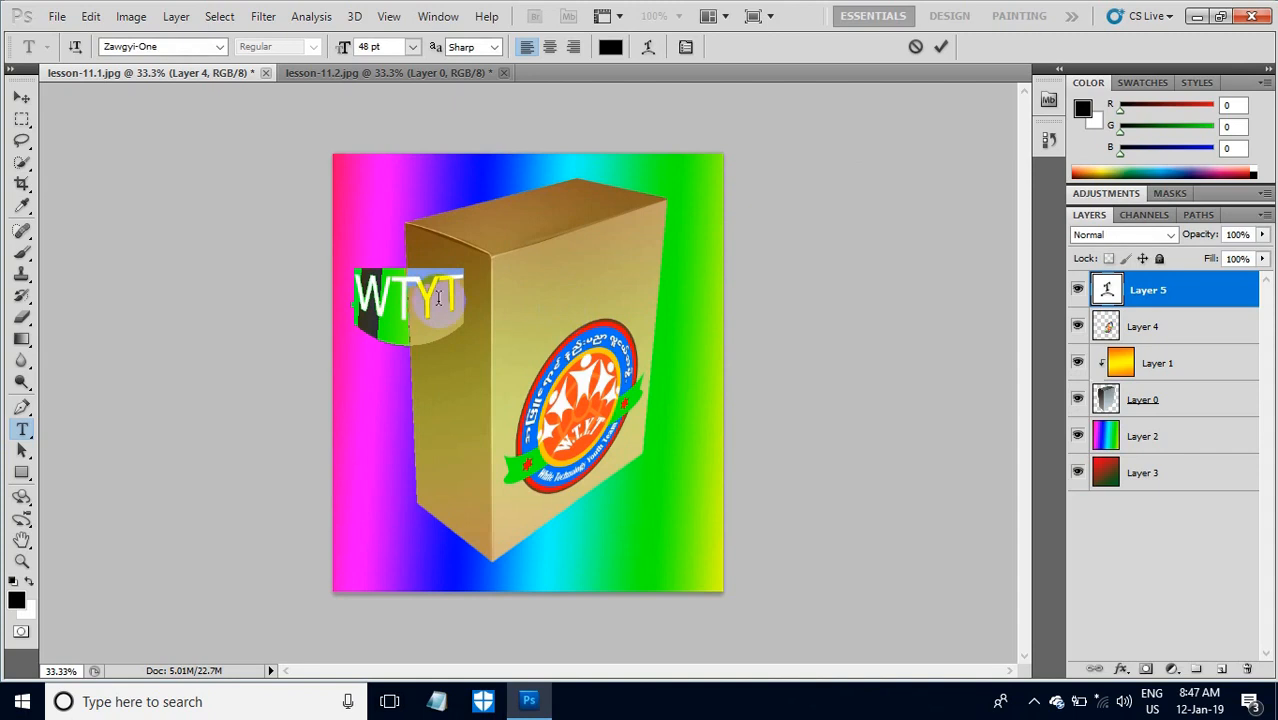
left_click(450, 296)
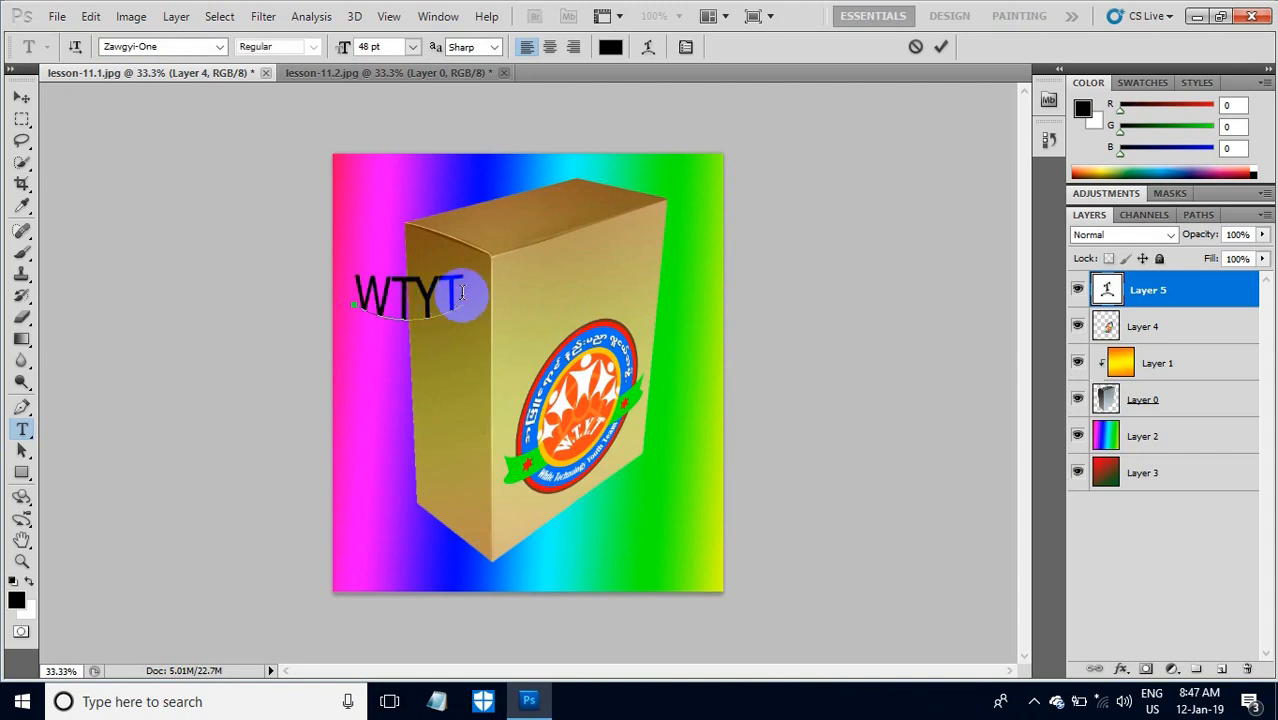
left_click(398, 307)
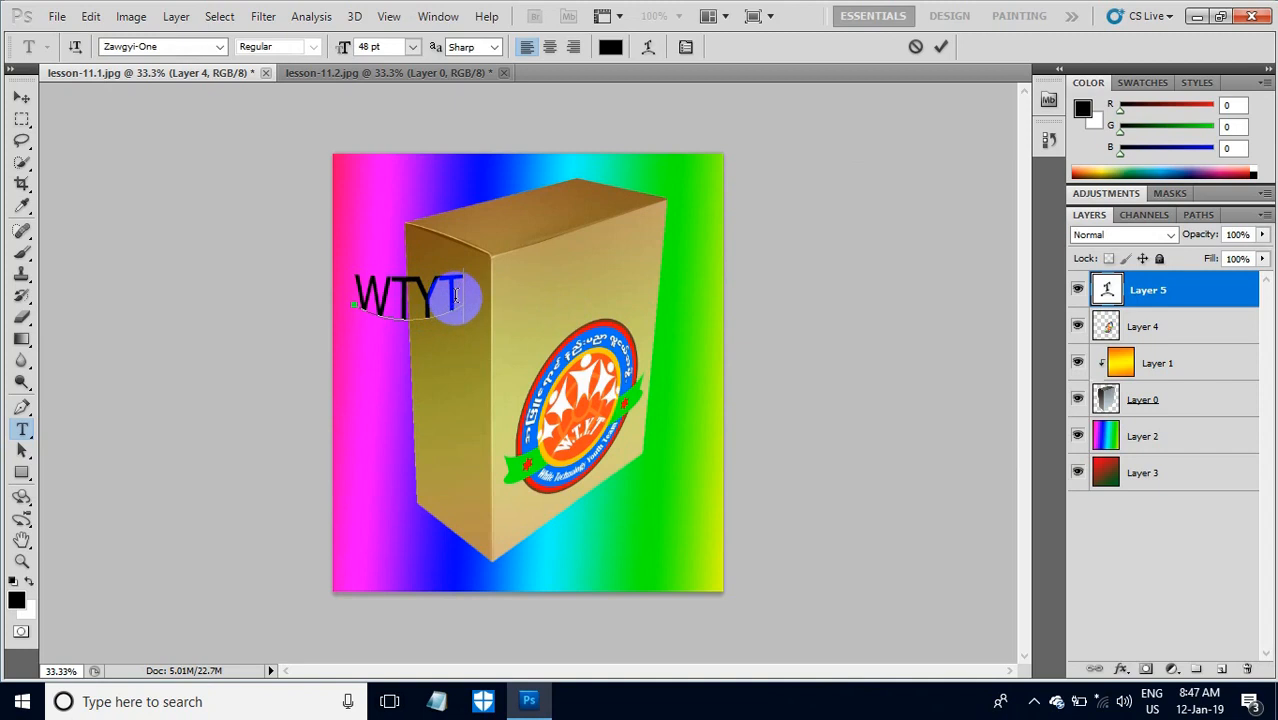
- Add a Bevel and Emboss effect with the default Inner Bevel settings to the "WTYT" text layer
left_click(1121, 668)
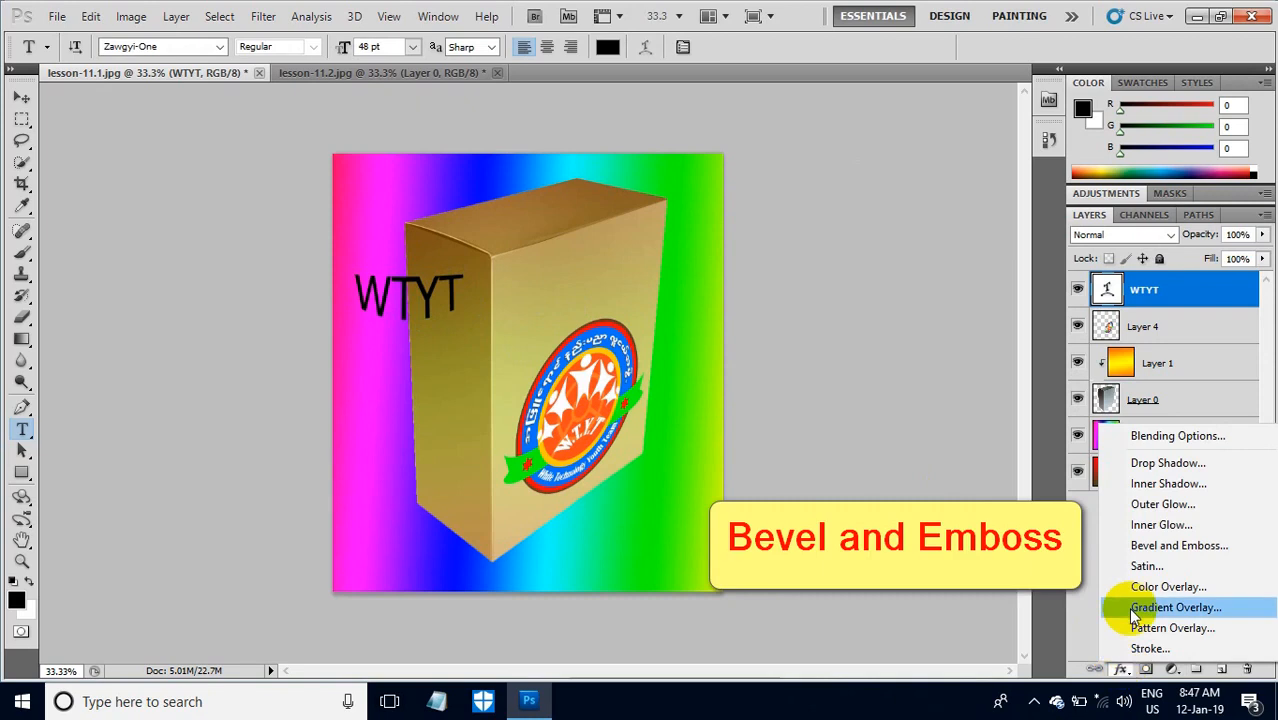
left_click(1155, 548)
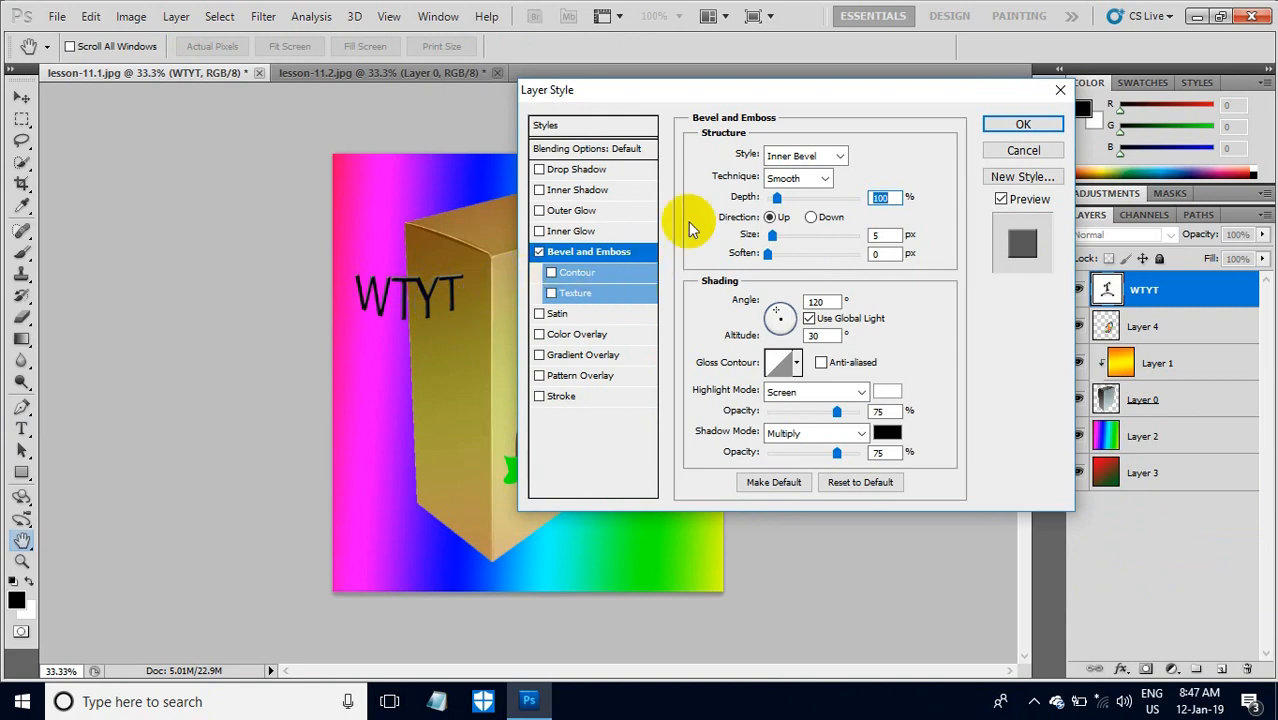
left_click(1016, 124)
key("t")
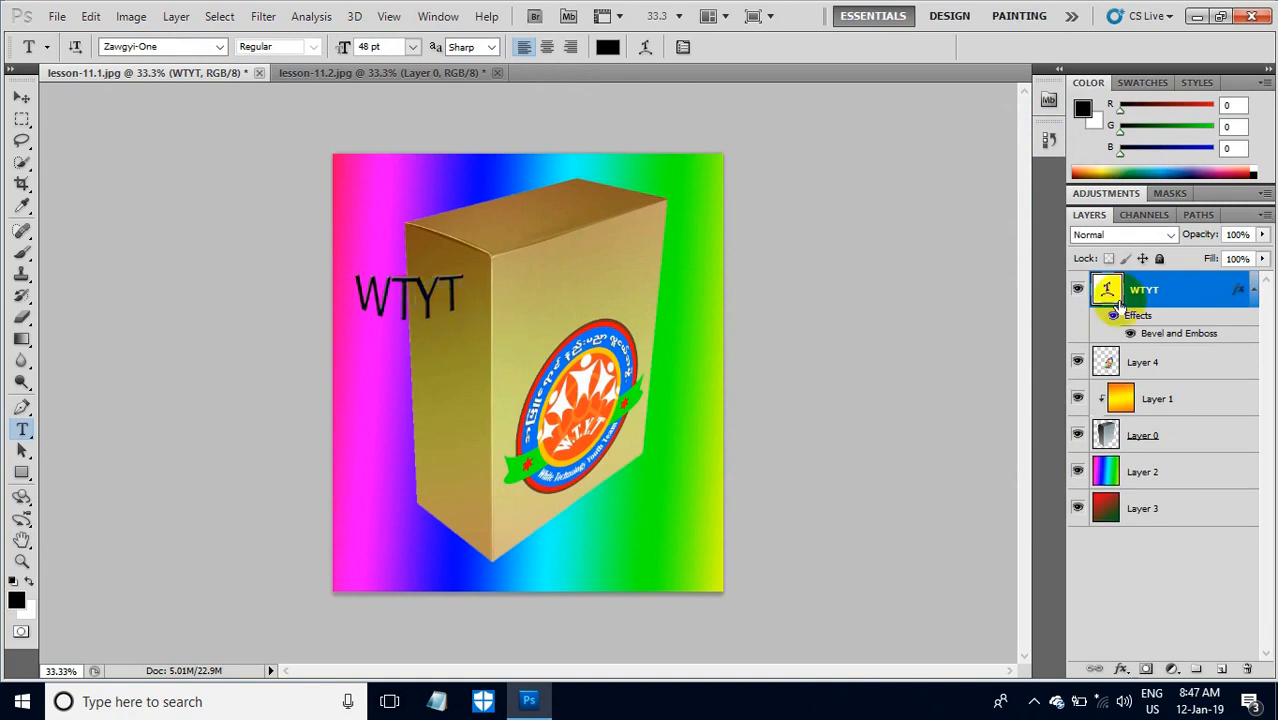
- Rasterize the "WTYT" text layer and invert its colour
right_click(1148, 292)
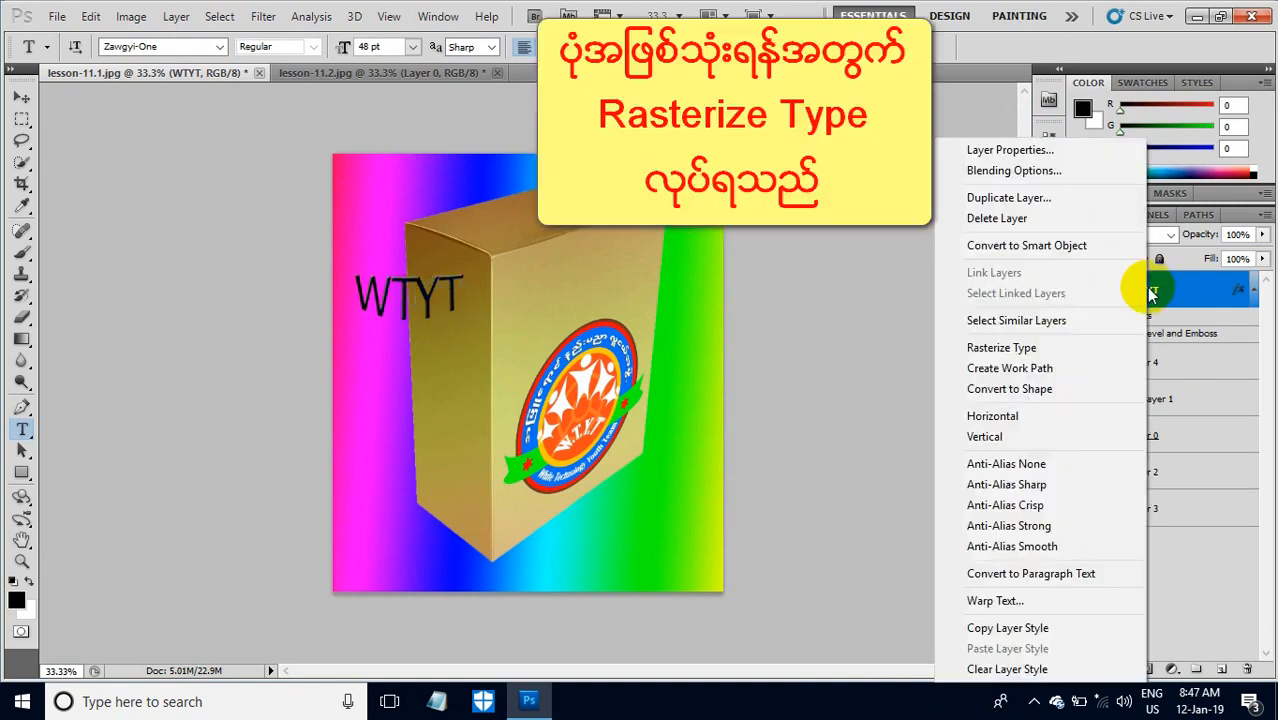
left_click(1022, 352)
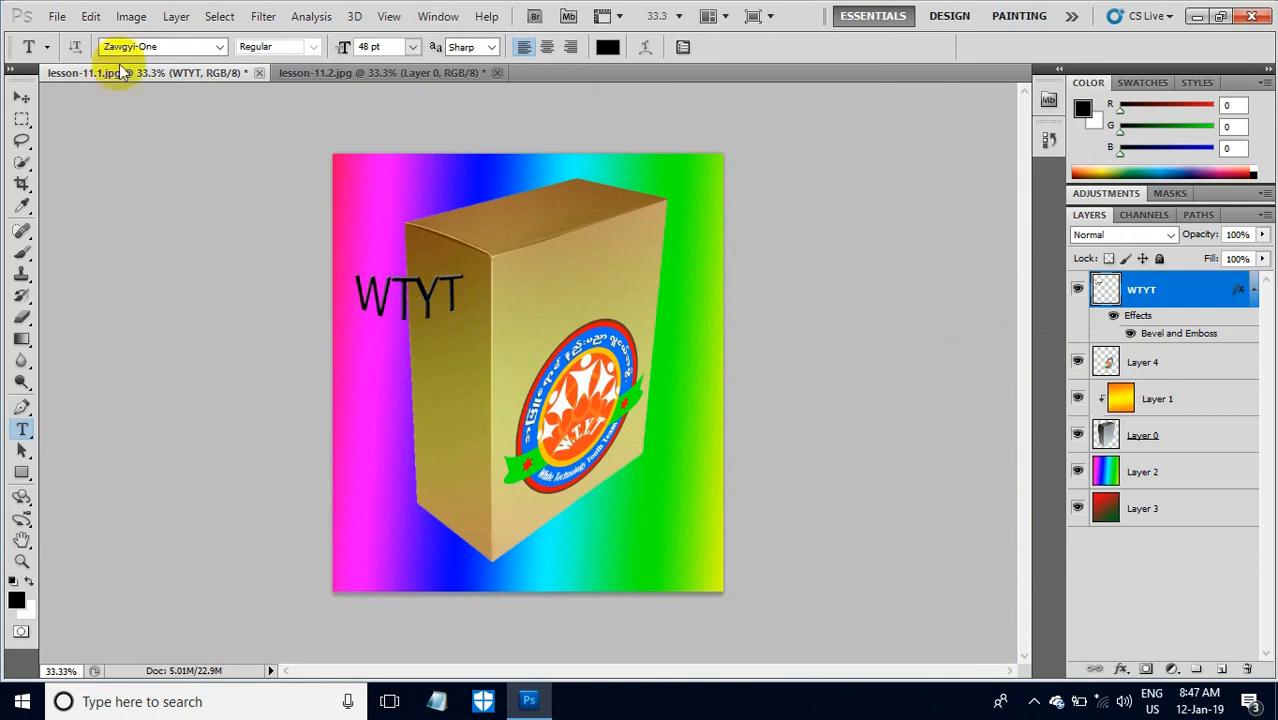
left_click(130, 17)
mouse_move(160, 63)
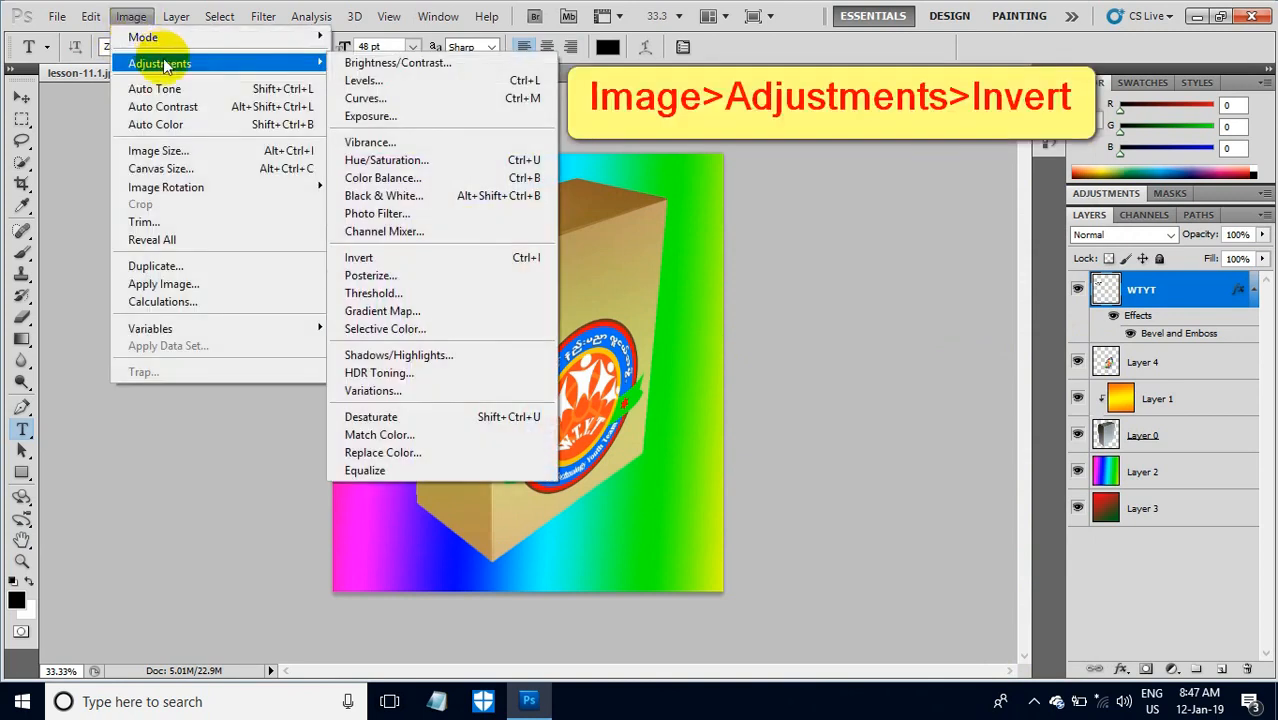
left_click(409, 259)
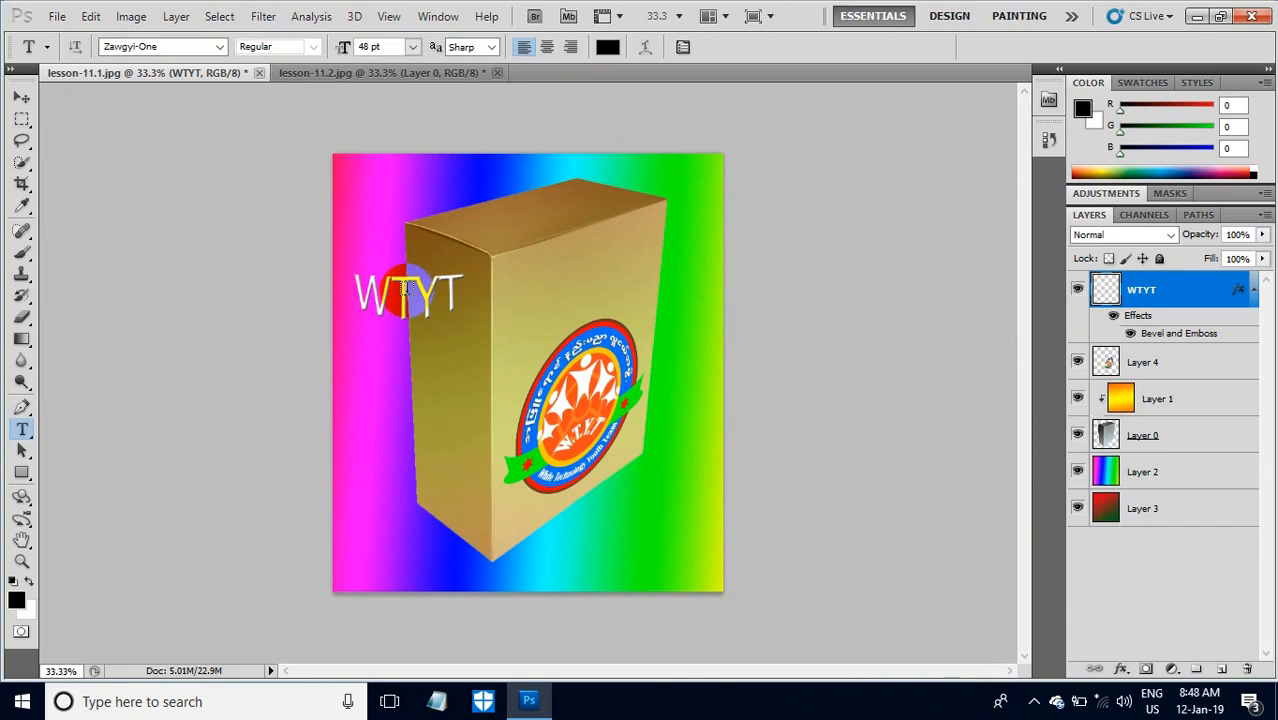
- Cut the entire contents of the WTYT layer and paste them into the Vanishing Point filter
key("ctrl+a")
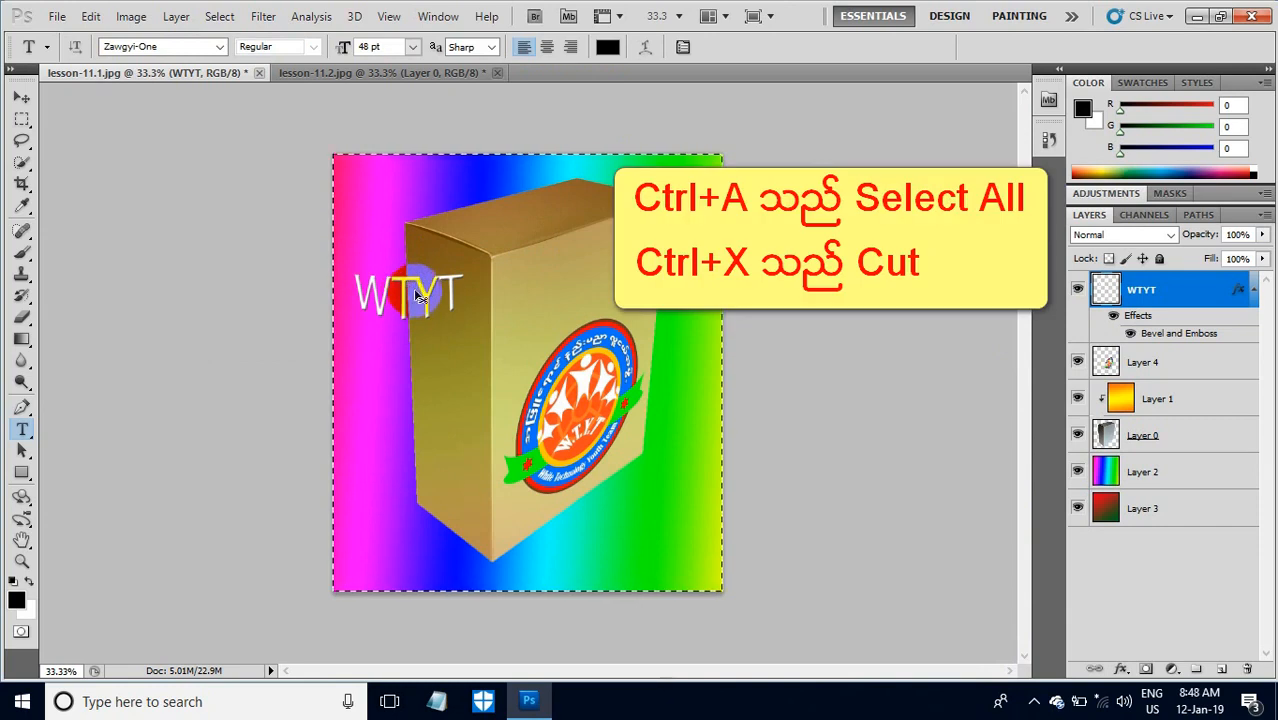
key("ctrl+x")
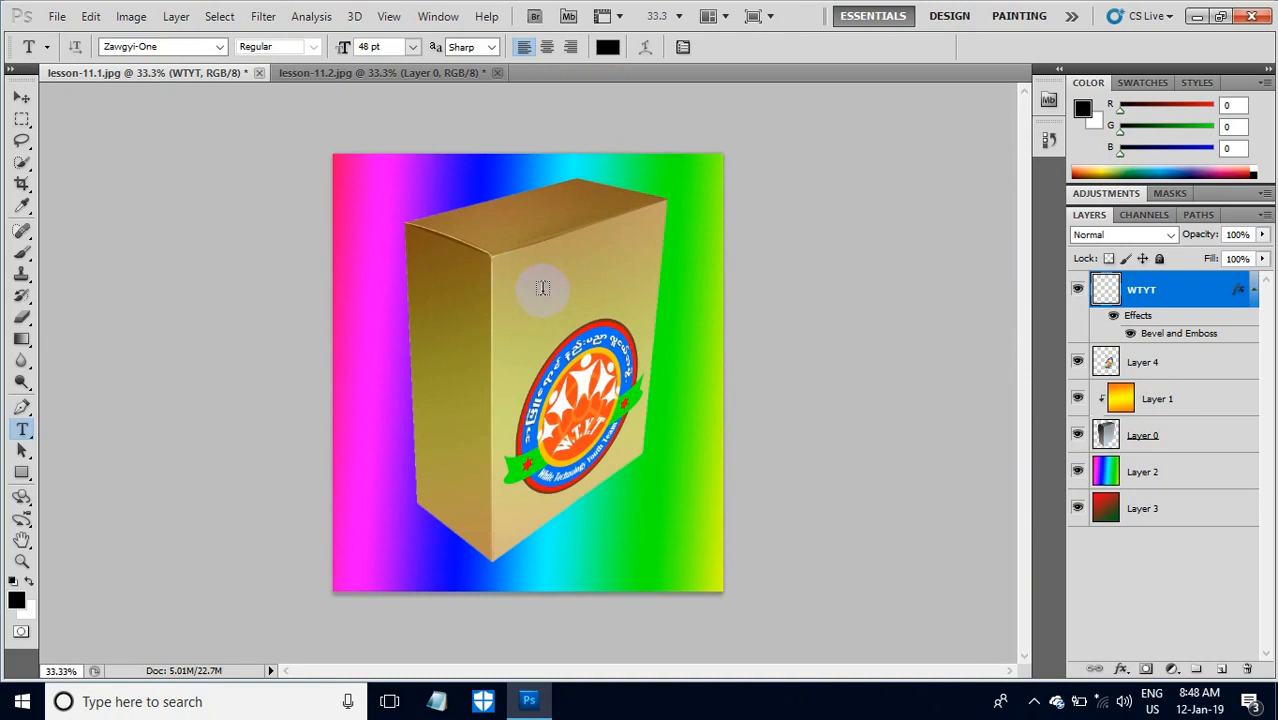
left_click(265, 22)
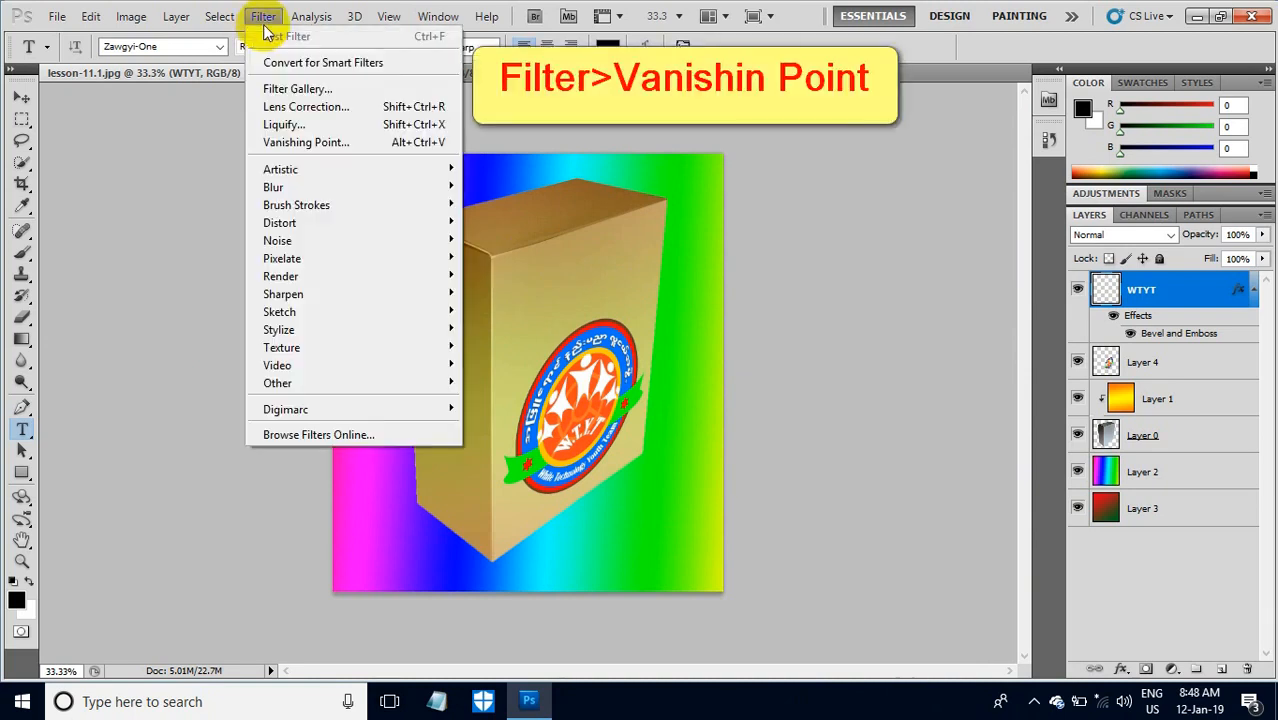
left_click(308, 143)
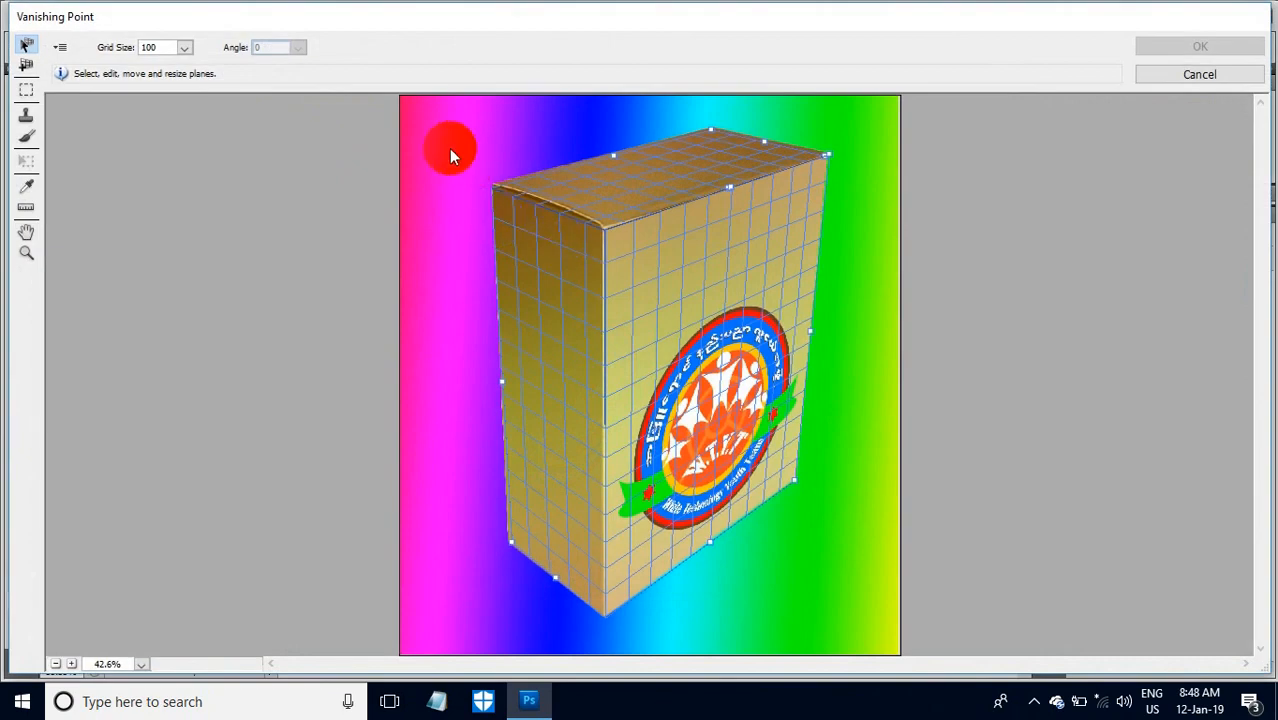
key("ctrl+v")
key("ctrl+v")
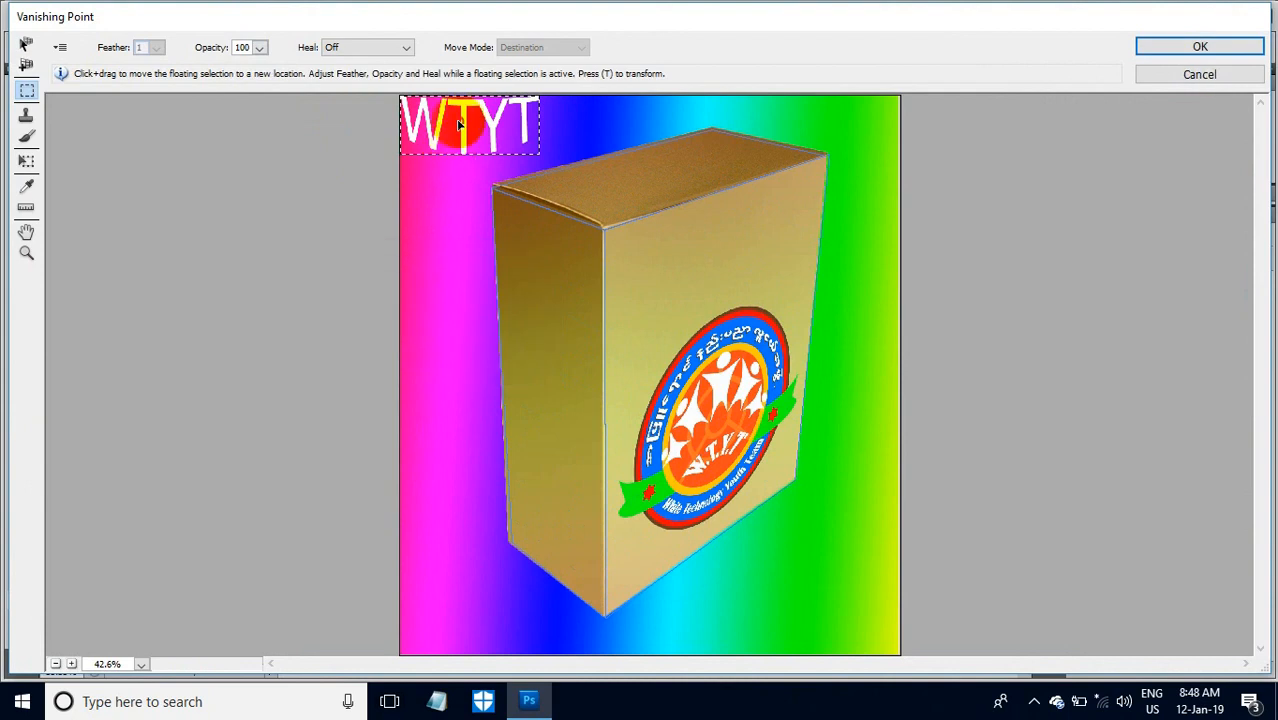
- Move the pasted "WTYT" onto the wide front face, rotate it upright and position it above the logo
mouse_move(459, 124)
left_mouse_down()
mouse_move(545, 215)
mouse_move(656, 265)
mouse_move(722, 402)
left_mouse_up()
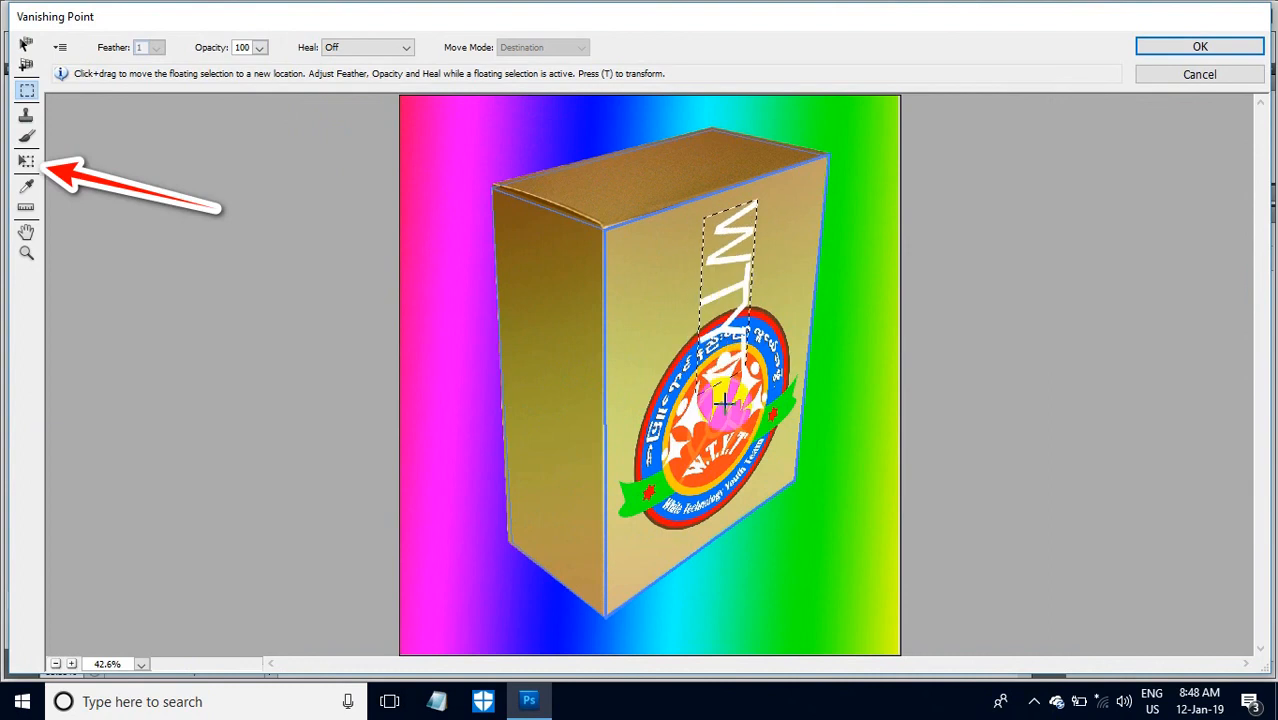
left_click(26, 160)
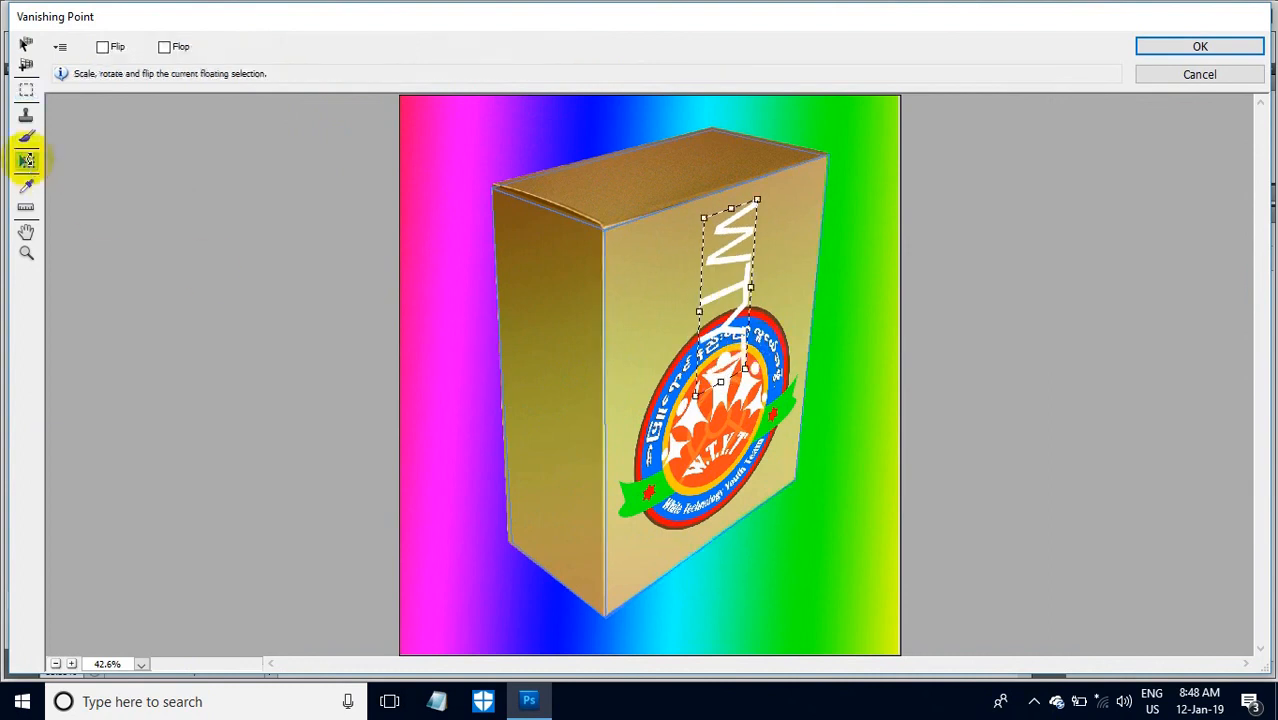
left_click_drag(763, 380, 796, 210)
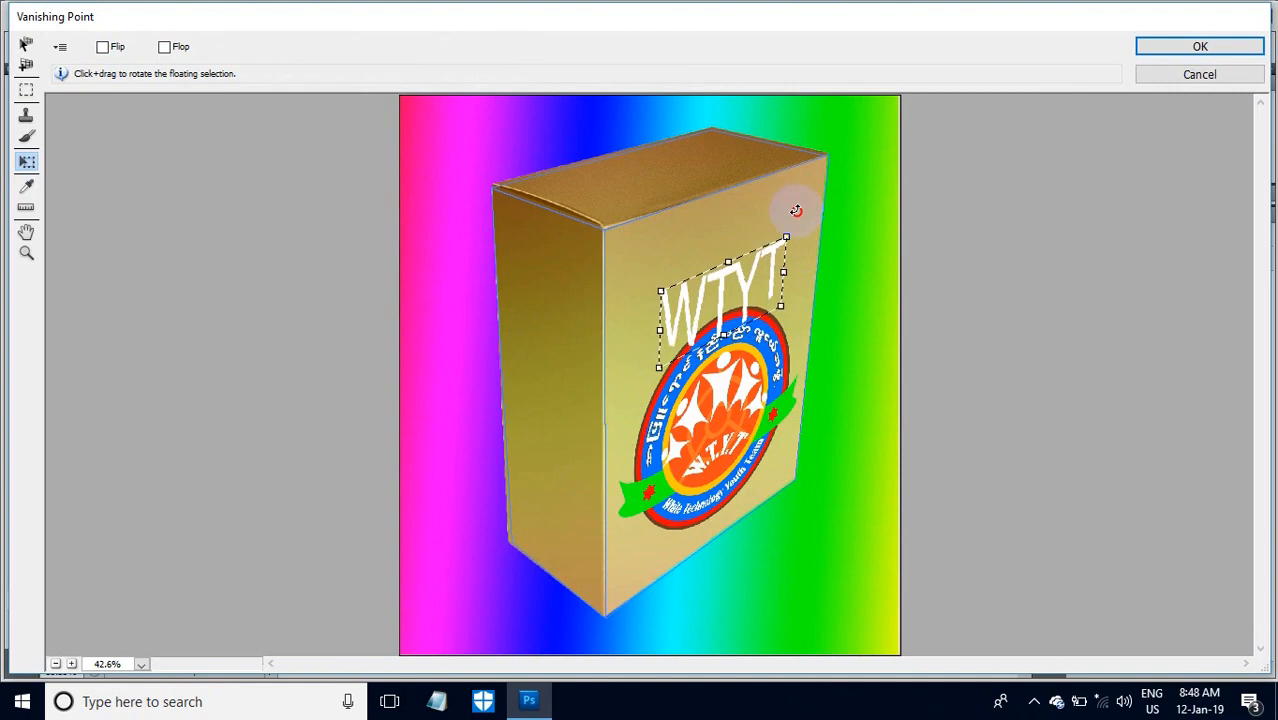
left_click_drag(740, 290, 744, 256)
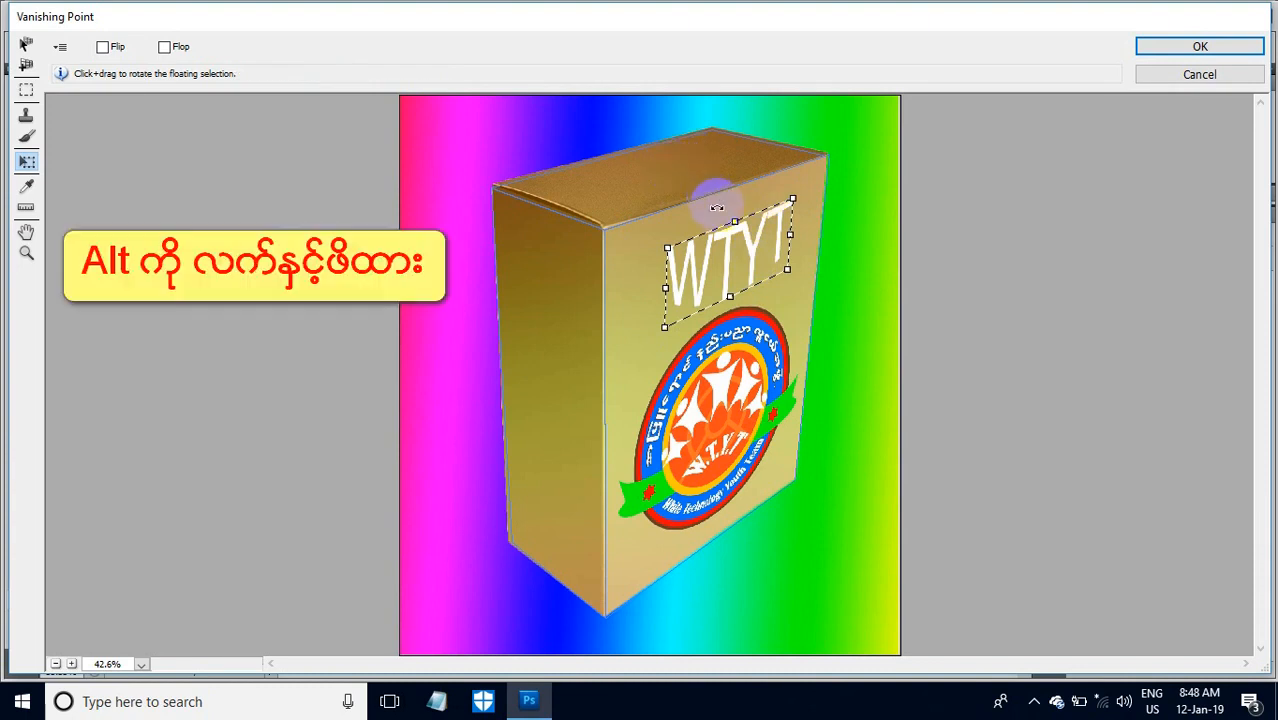
- Duplicate "WTYT" from the front face onto the box's top face and apply the Vanishing Point filter
key("alt")
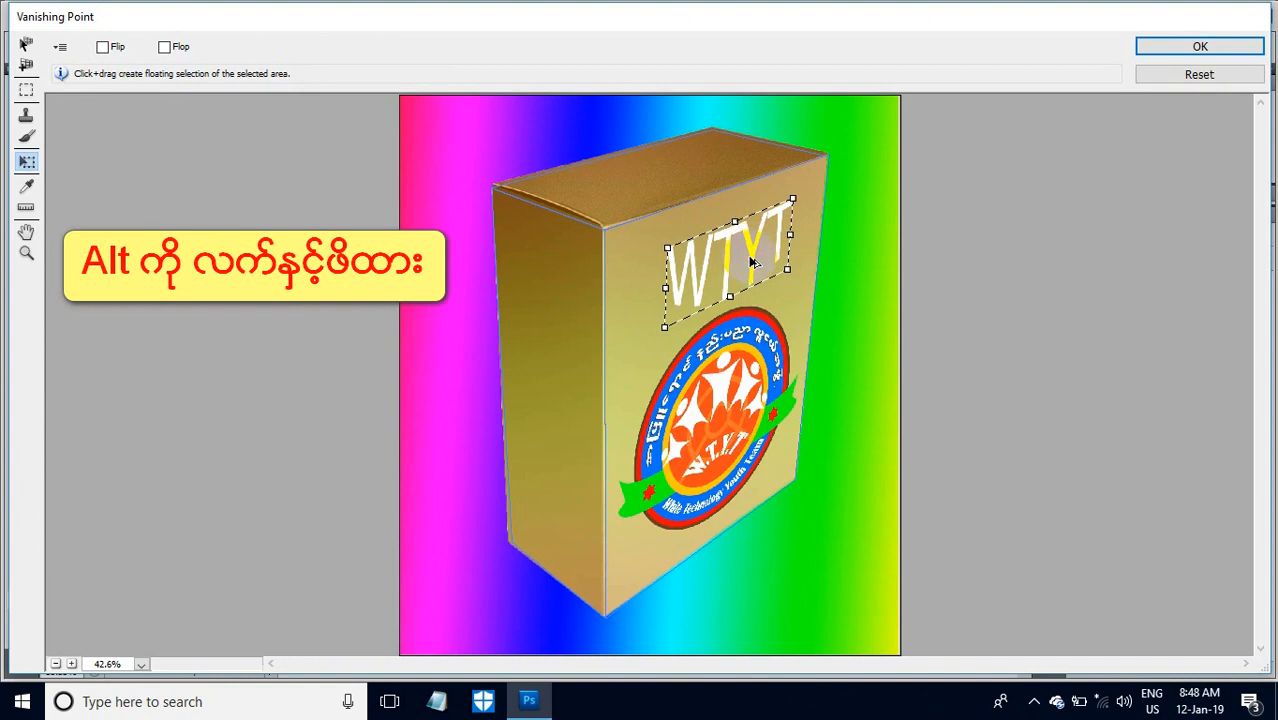
left_click_drag(750, 259, 695, 172)
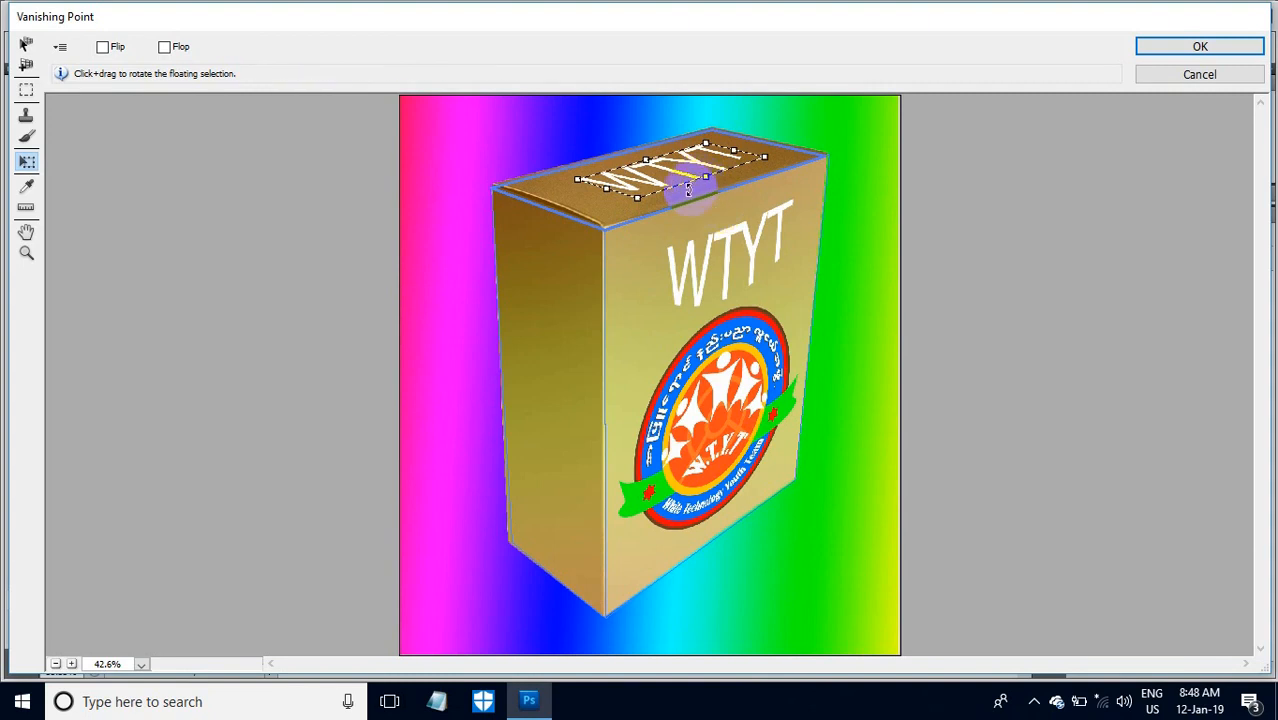
left_click(1150, 46)
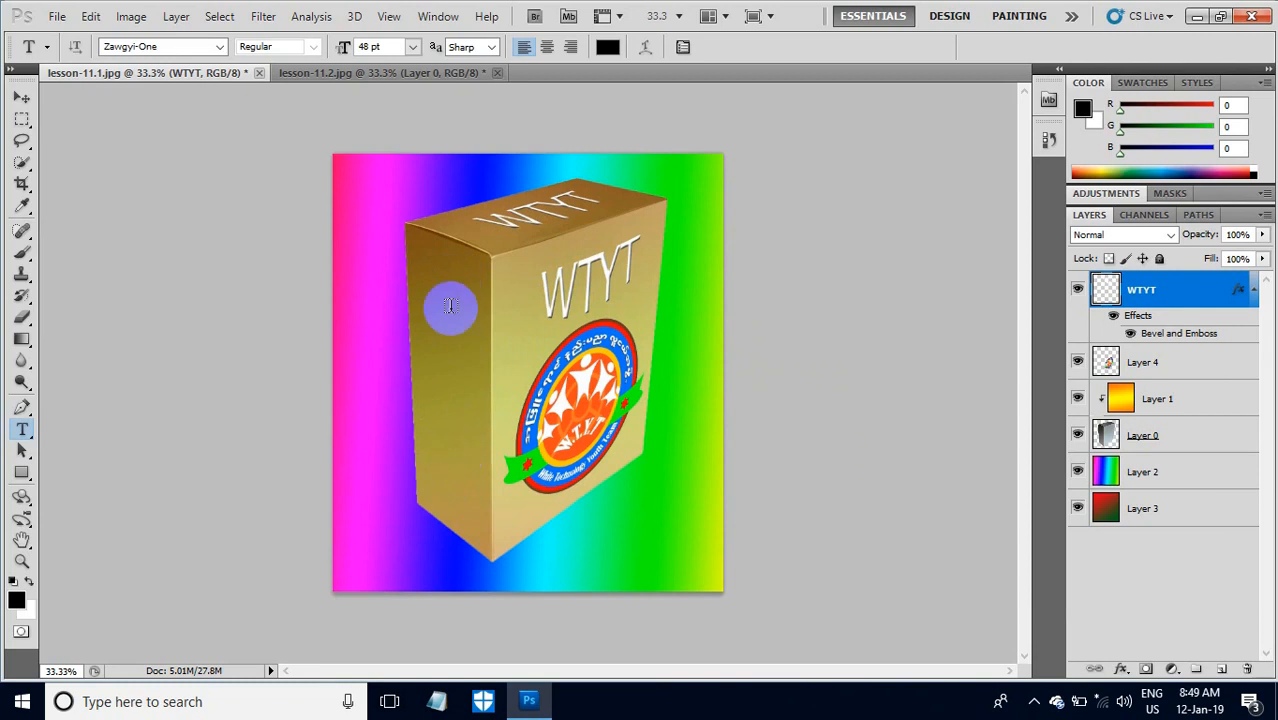
- Add the text "အဖြူရောင်နည်းပညာလူငယ်အဖွဲ့" at 18 pt in Zawgyi-One across the box's side face and select all of it
left_click(219, 48)
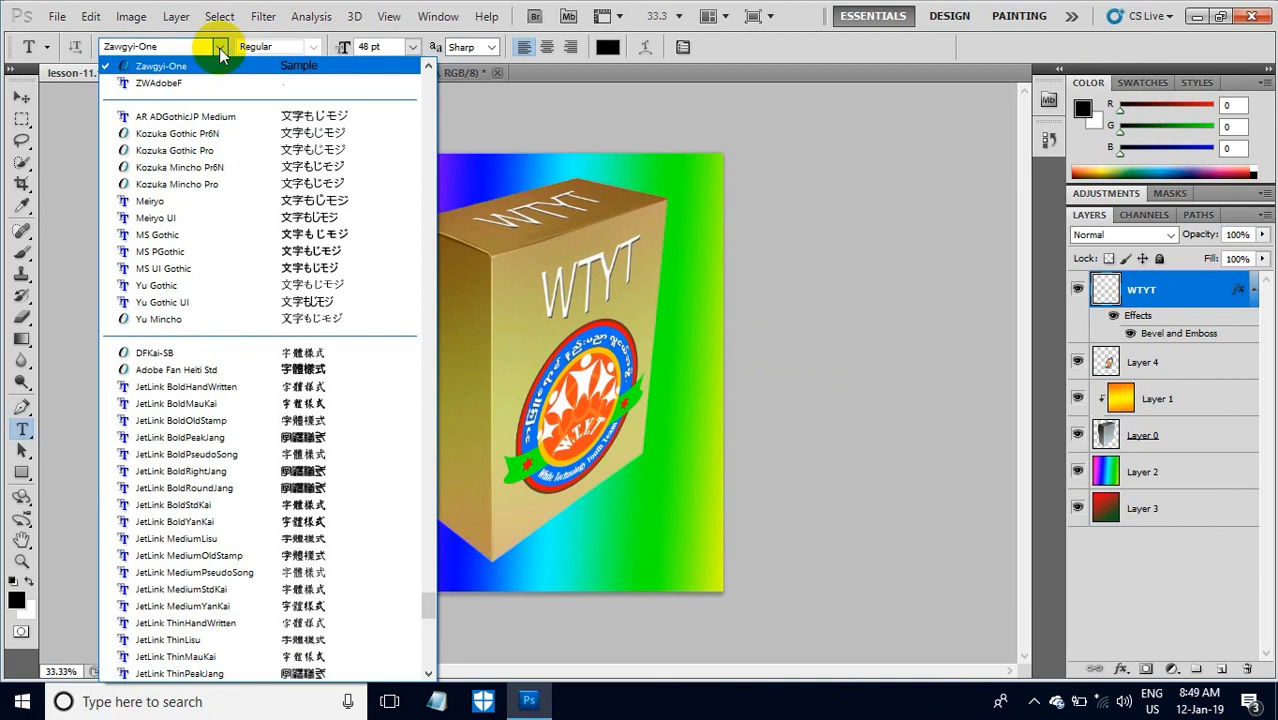
left_click(219, 50)
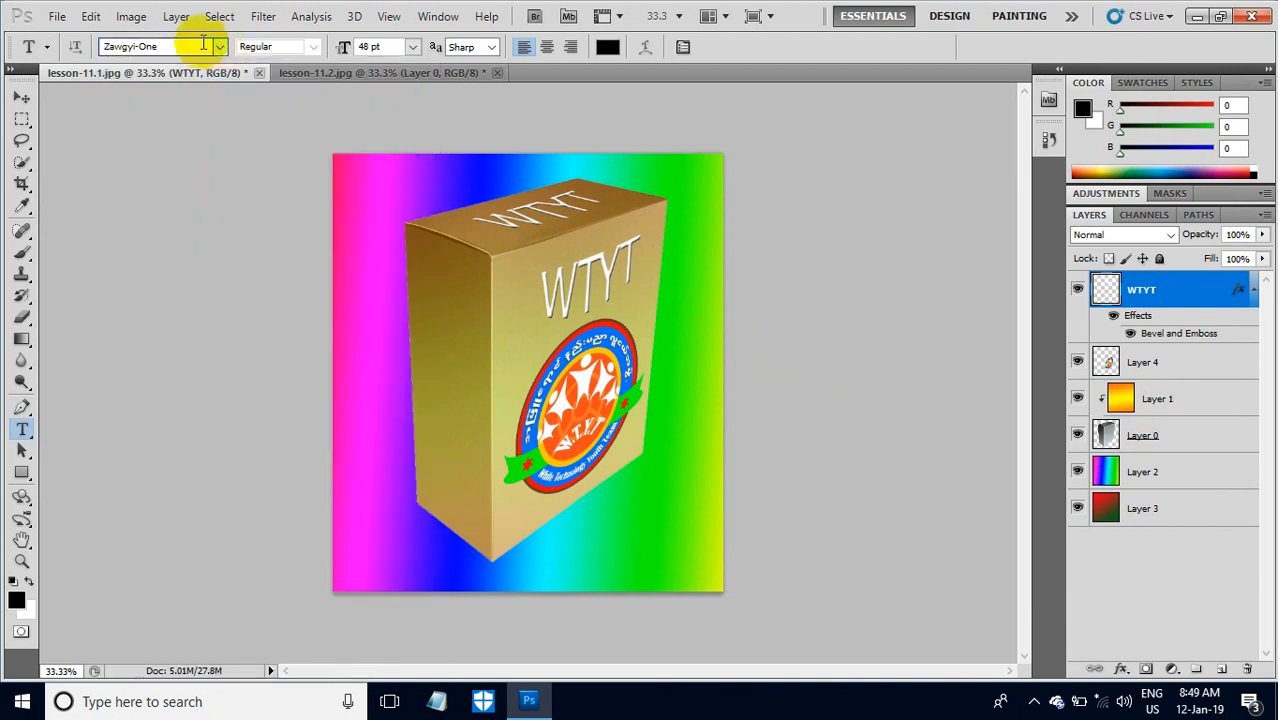
left_click(412, 46)
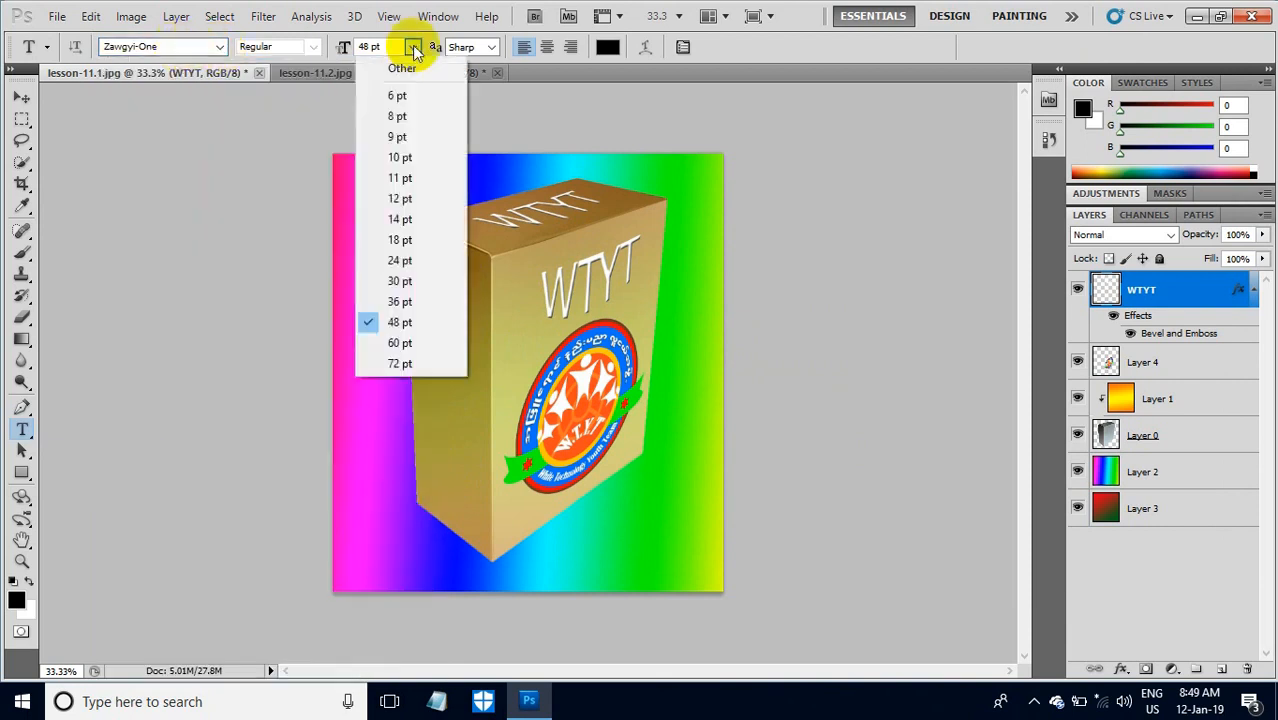
left_click(400, 240)
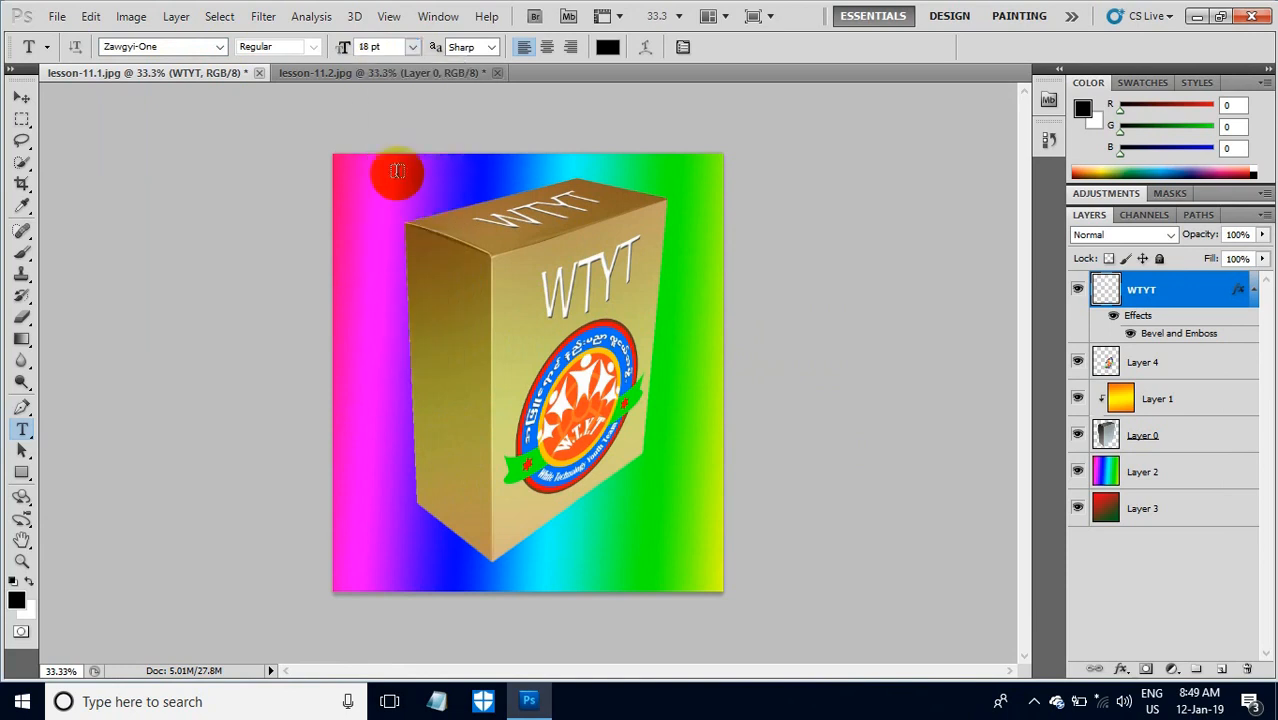
left_click(358, 332)
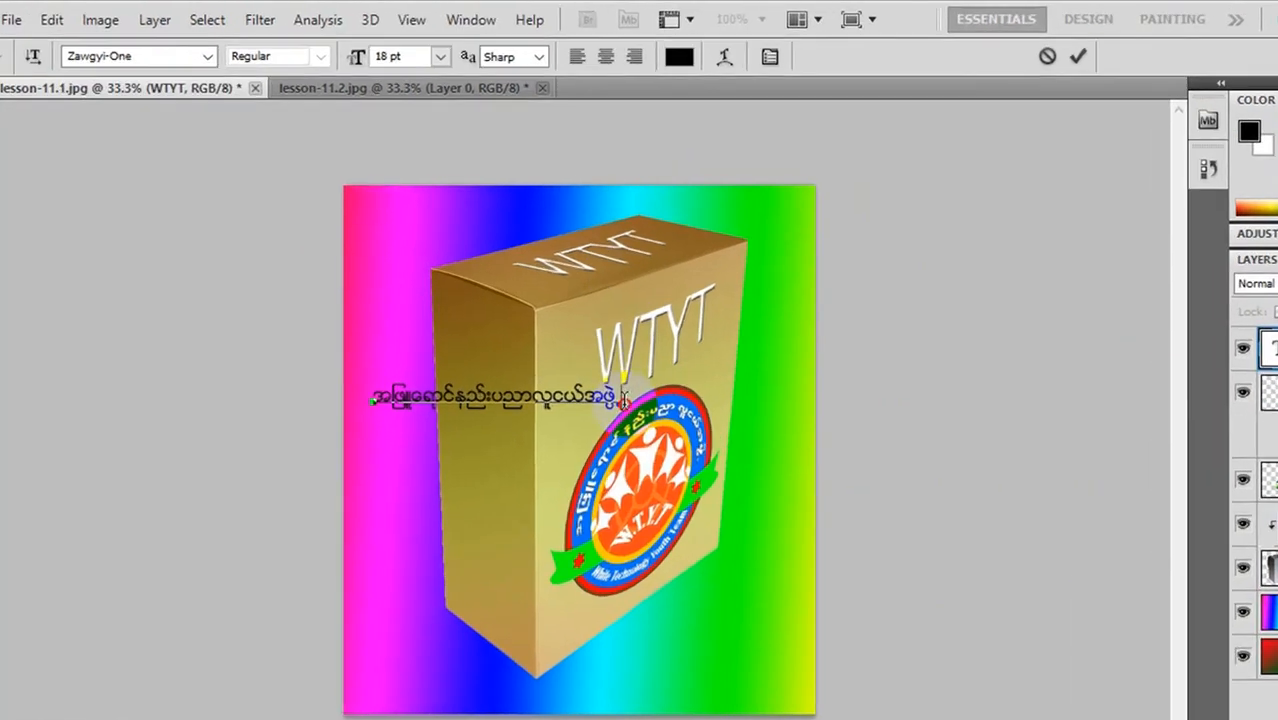
left_click_drag(622, 398, 378, 400)
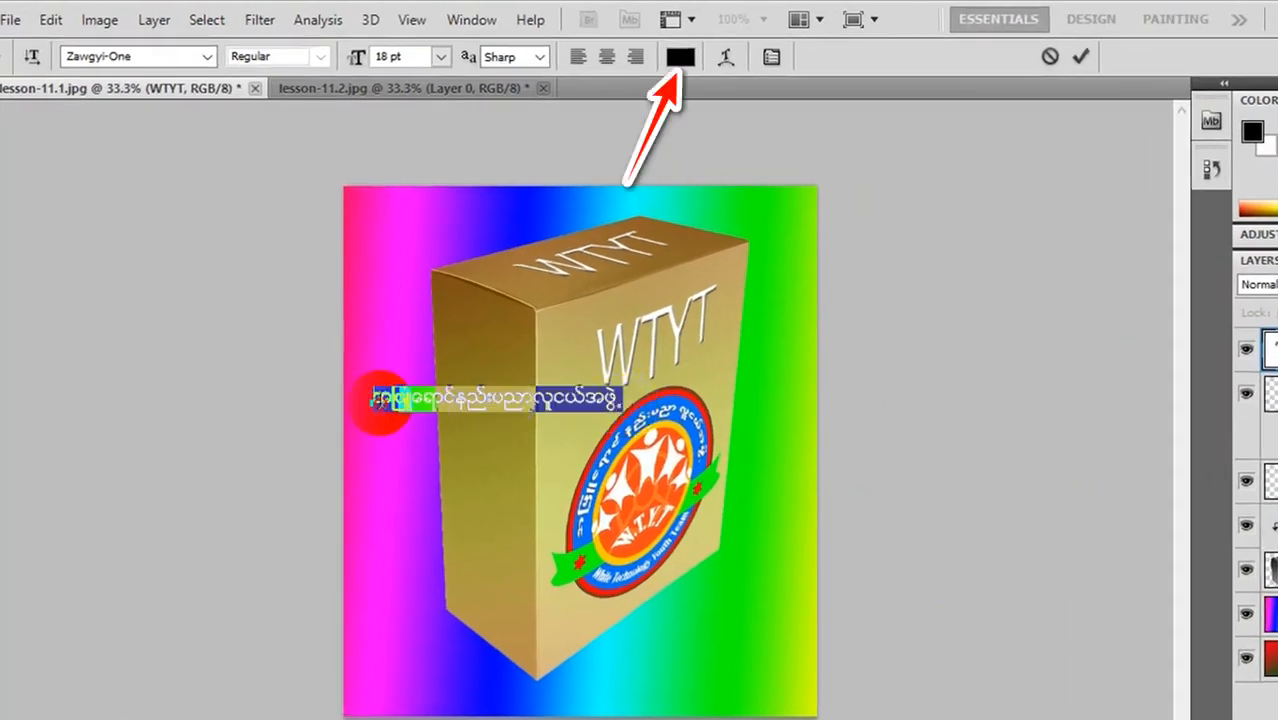
- Set the selected Burmese text's colour to red f40e0e and its size to 24 pt
left_click(680, 57)
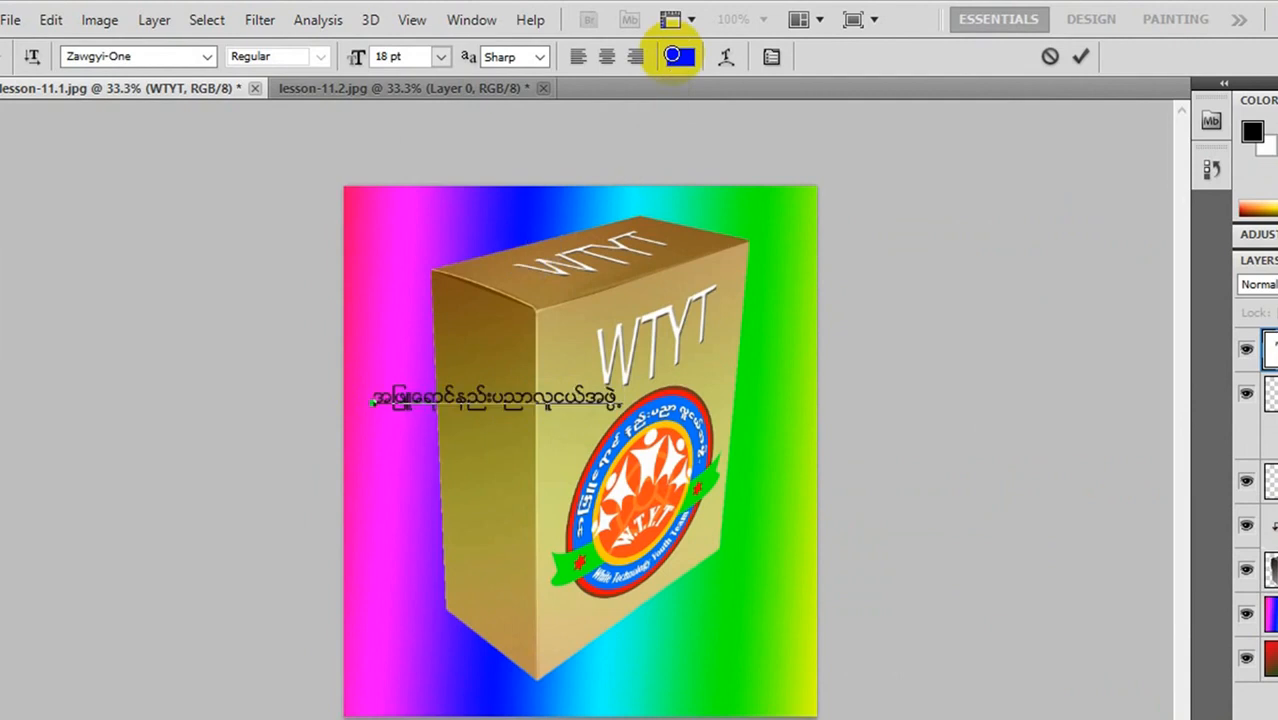
left_click(694, 211)
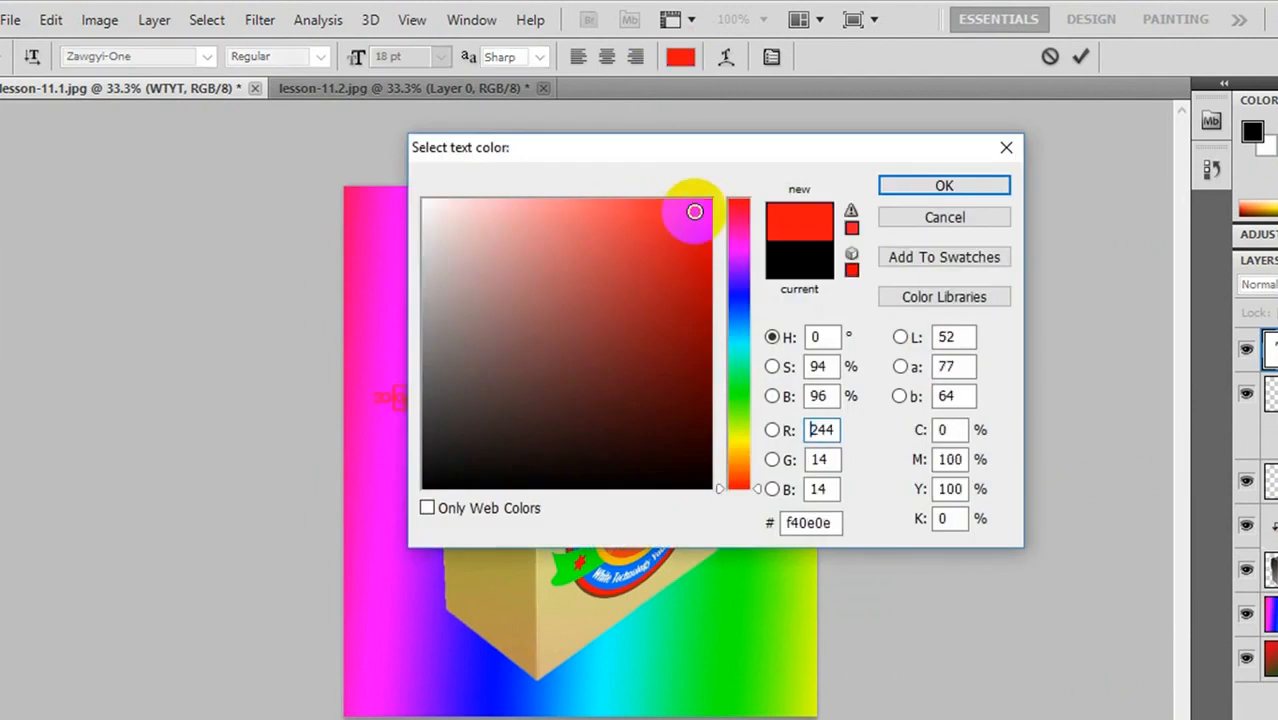
left_click(927, 184)
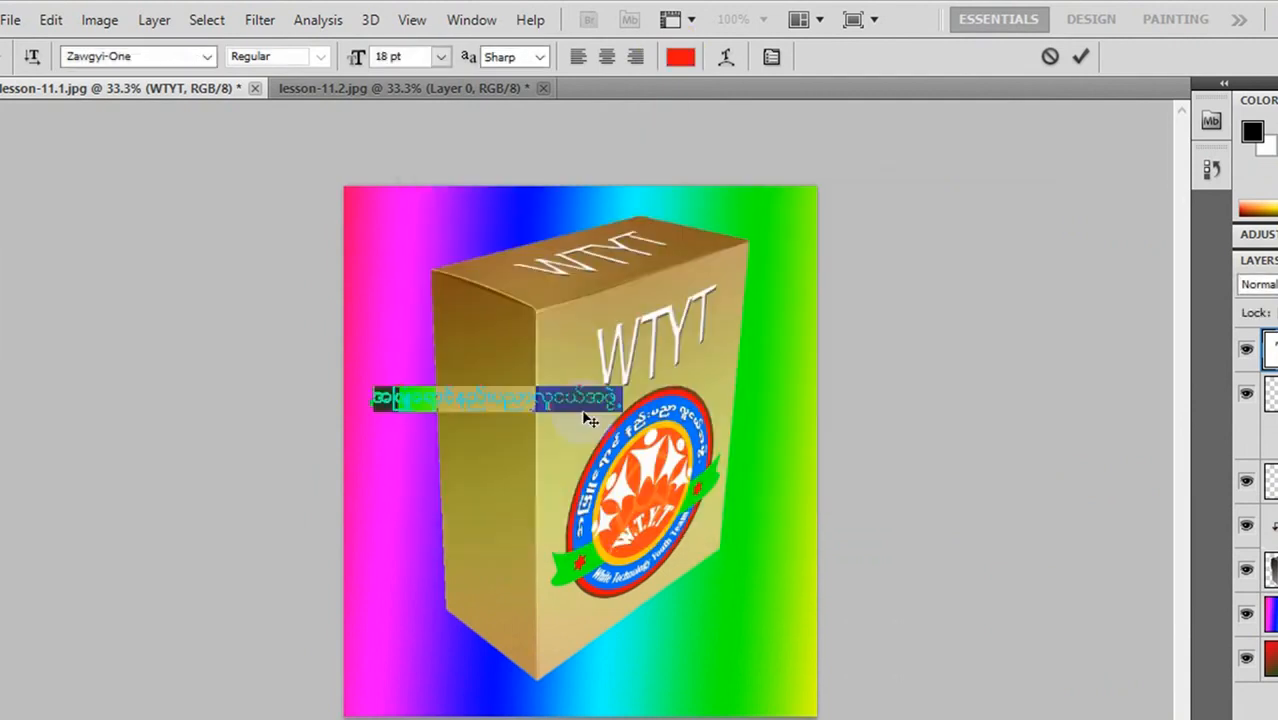
left_click(441, 57)
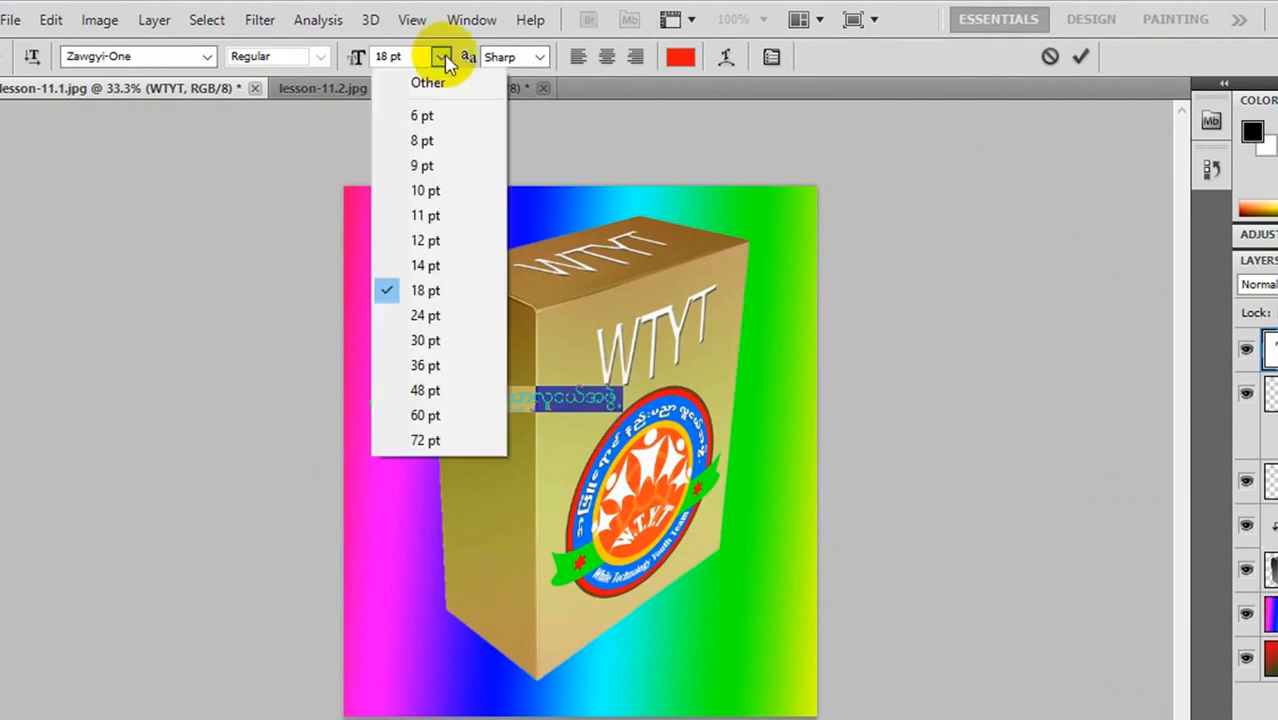
left_click(425, 314)
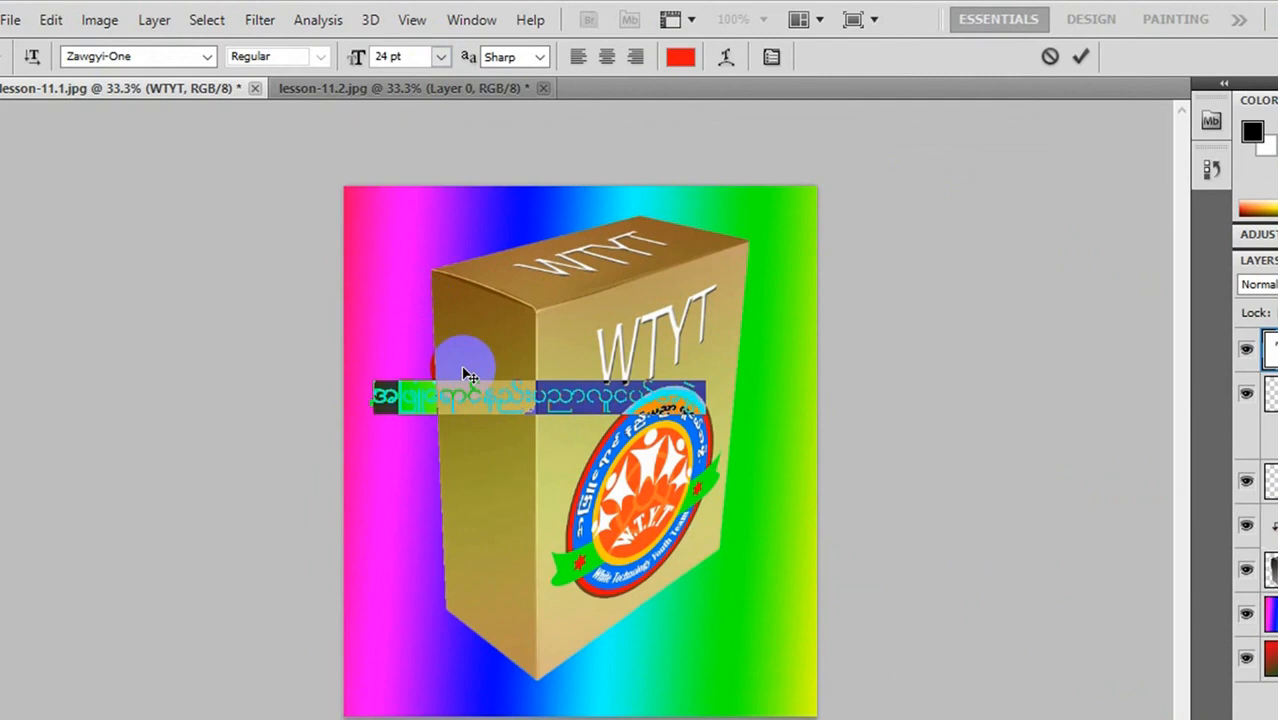
- Warp the Burmese text with the horizontal Bulge style at +17% bend and deselect its characters
left_click(724, 60)
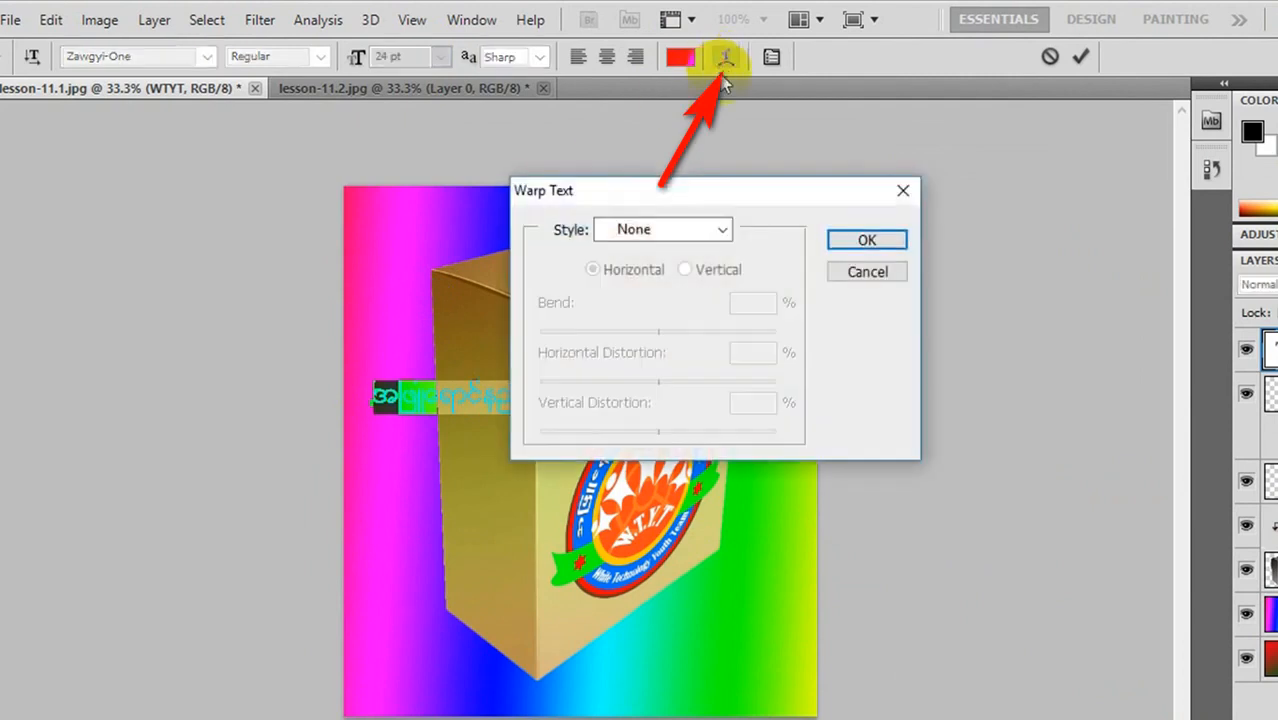
left_click(718, 230)
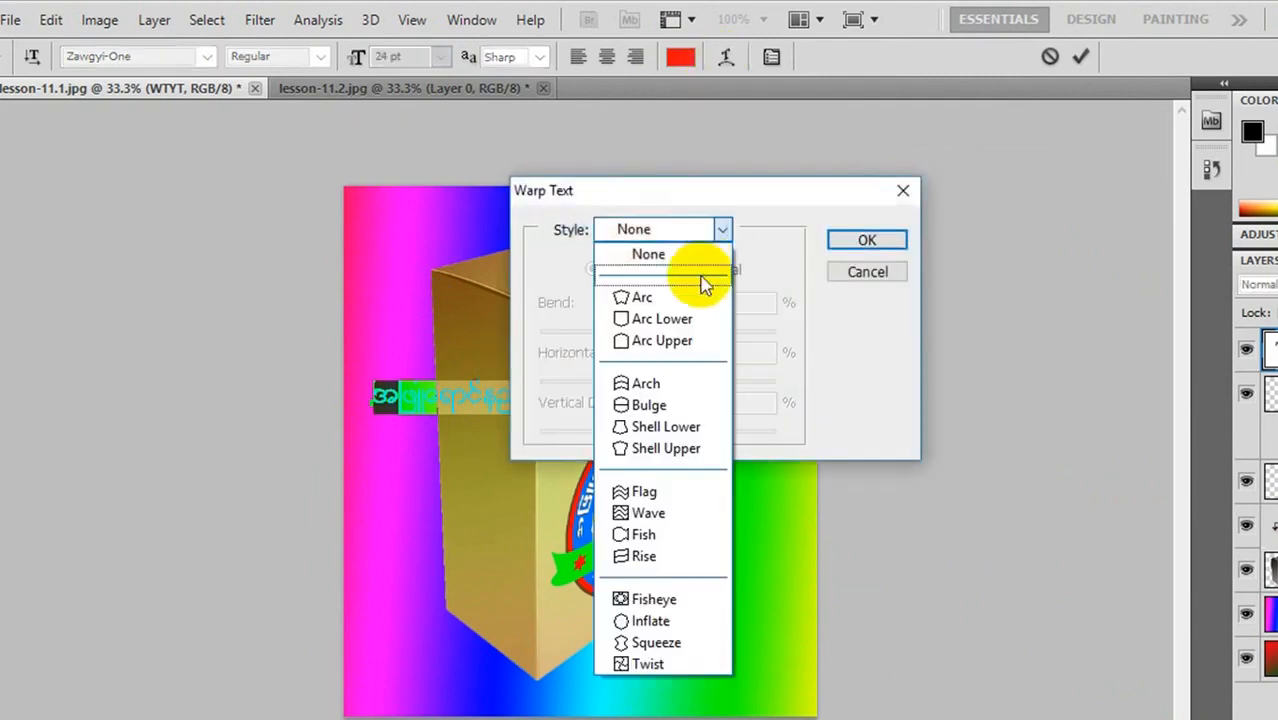
left_click(648, 405)
left_click_drag(845, 190, 1089, 164)
left_click_drag(958, 299, 924, 312)
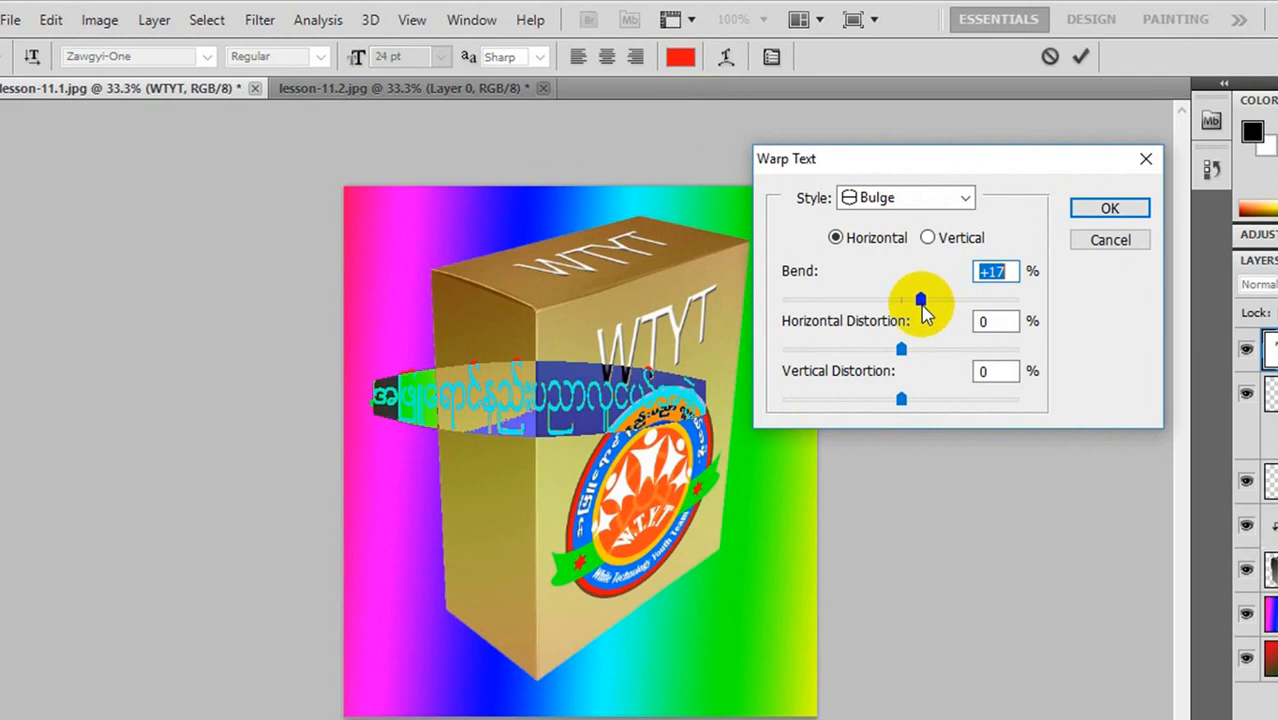
left_click(1111, 213)
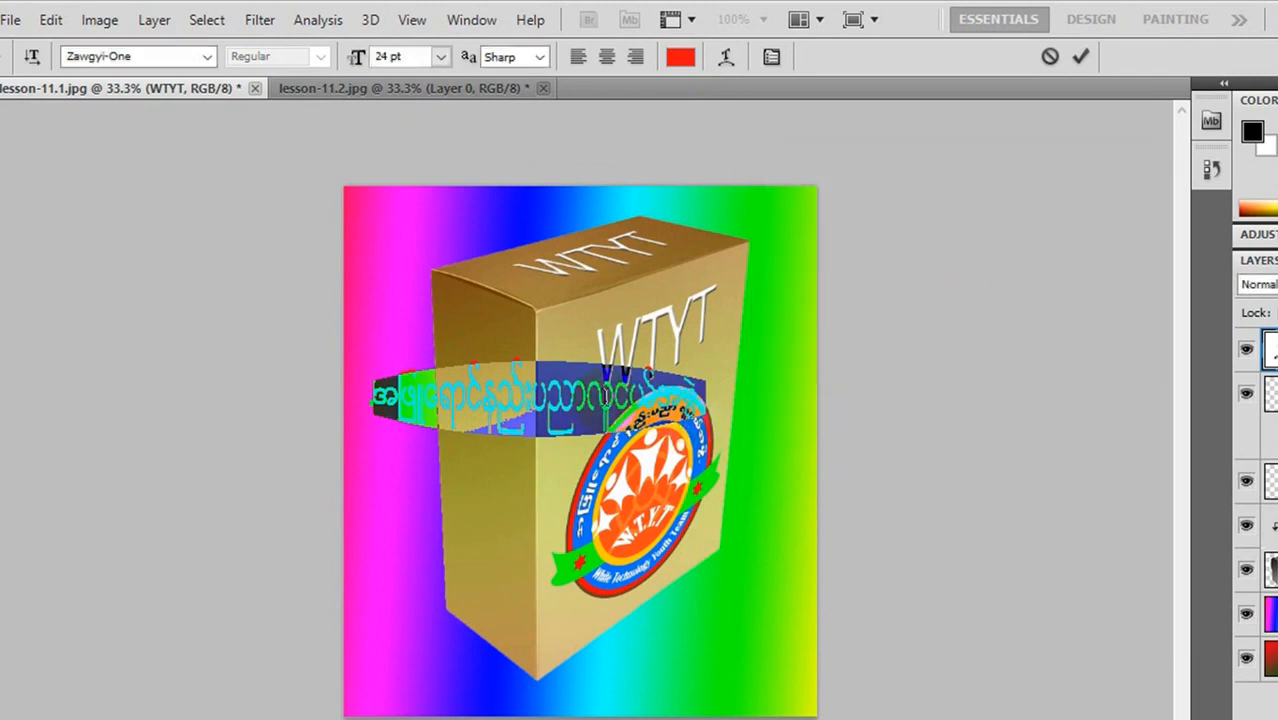
left_click(606, 396)
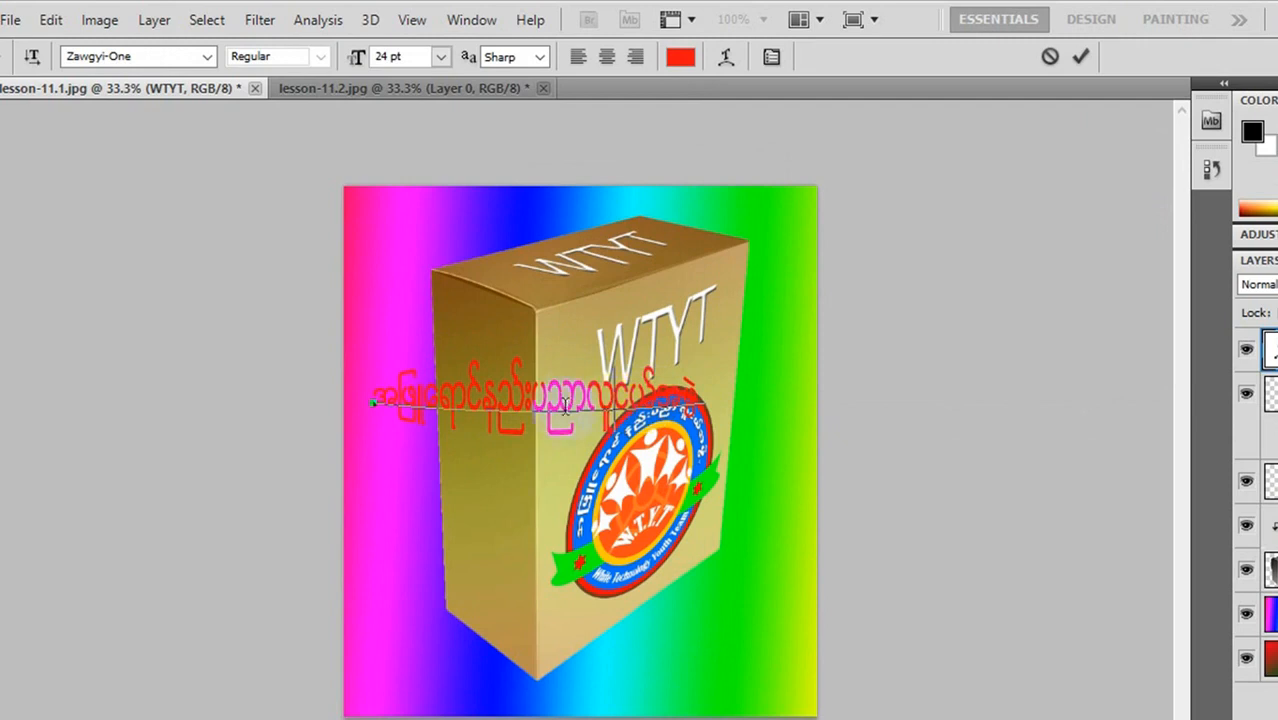
left_click(530, 400)
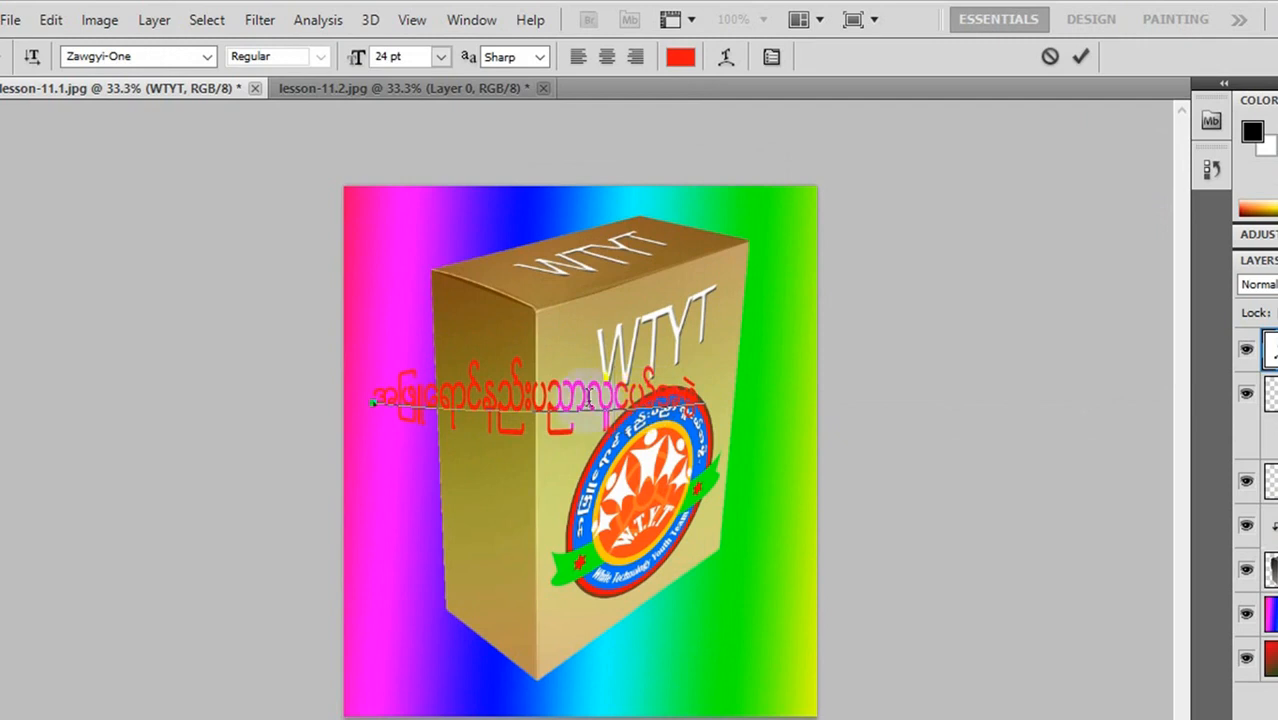
key("ctrl")
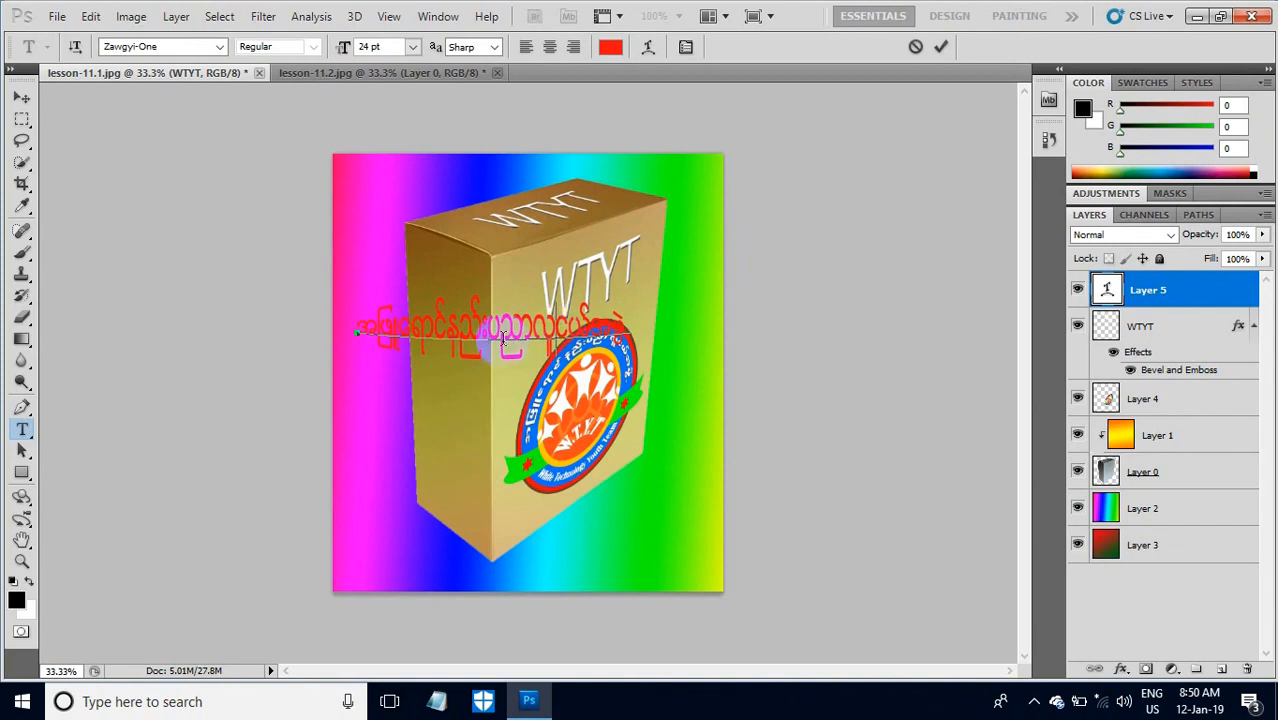
- Commit the warped Burmese text and rasterize its type layer
left_click(1150, 290)
right_click(1155, 290)
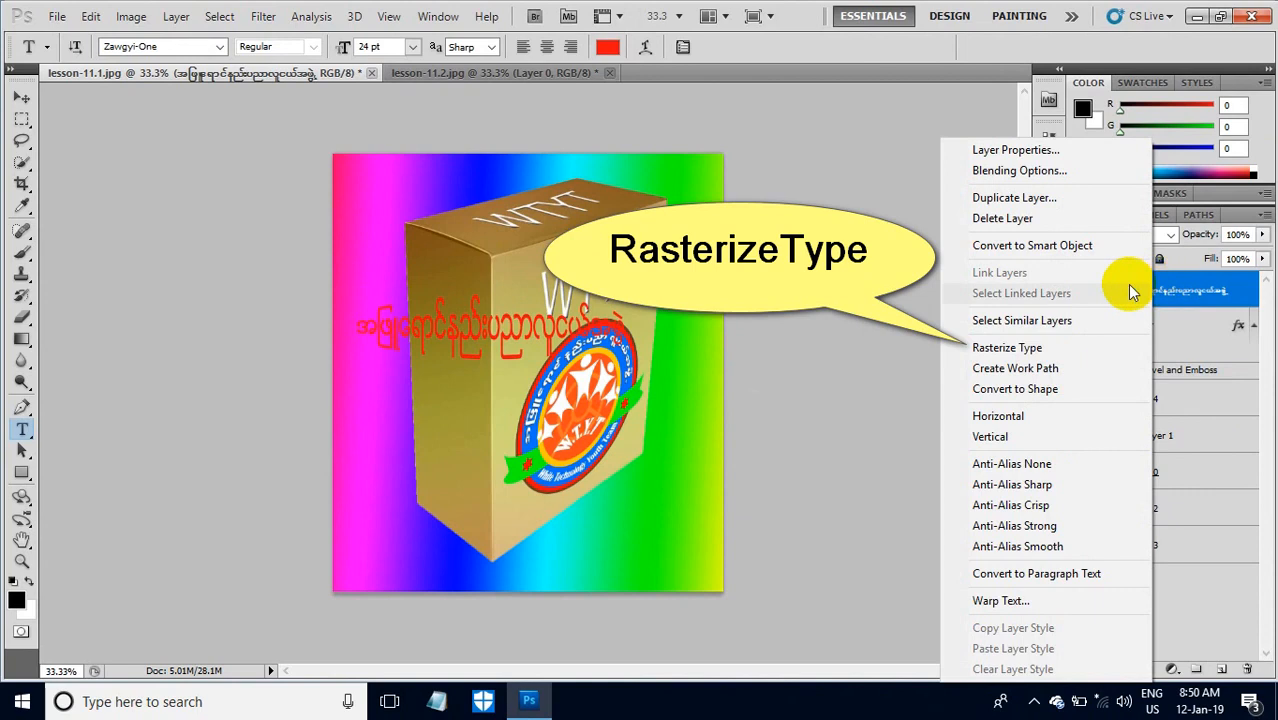
left_click(1023, 350)
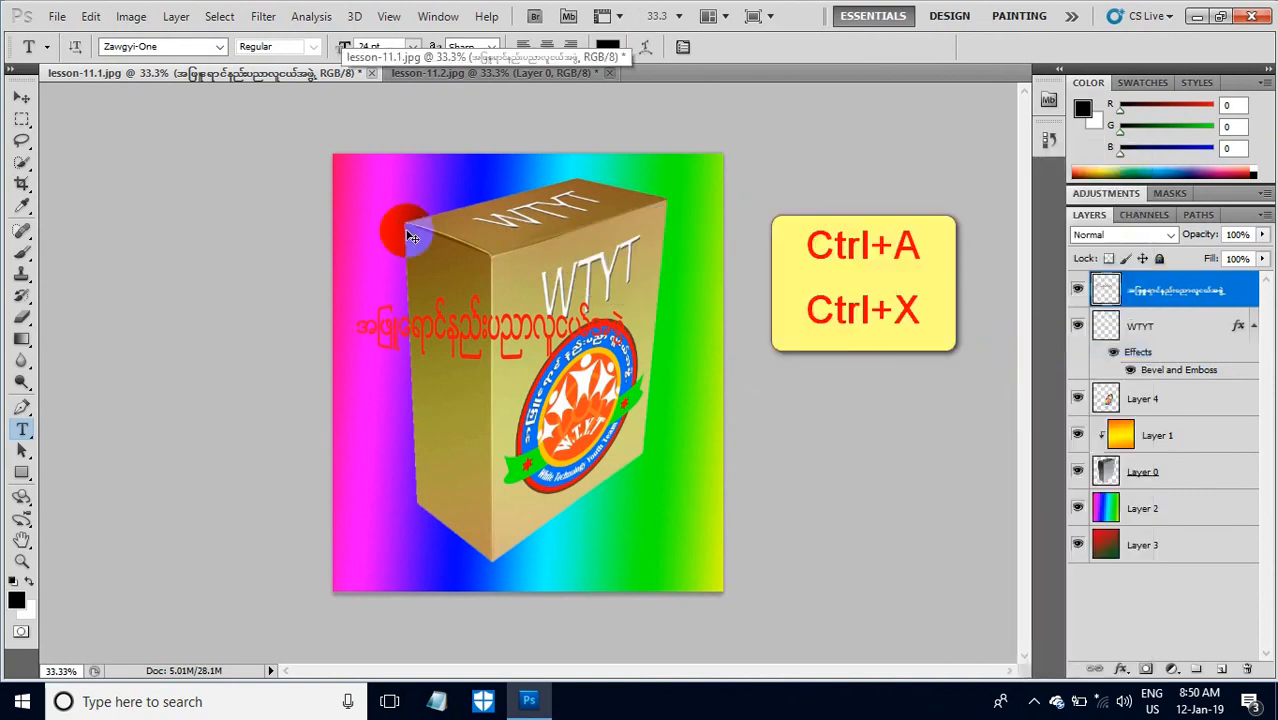
- Cut the entire contents of the rasterized Burmese text layer and paste them into the Vanishing Point filter
key("ctrl+a")
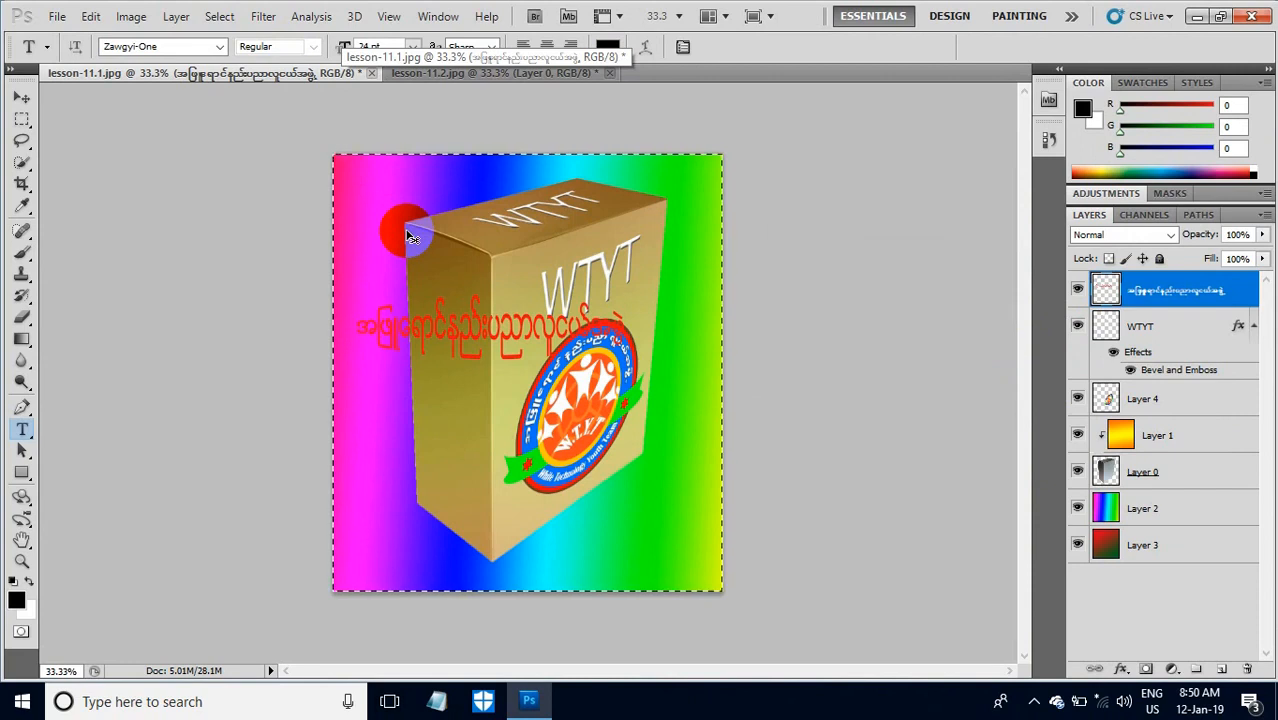
key("ctrl+x")
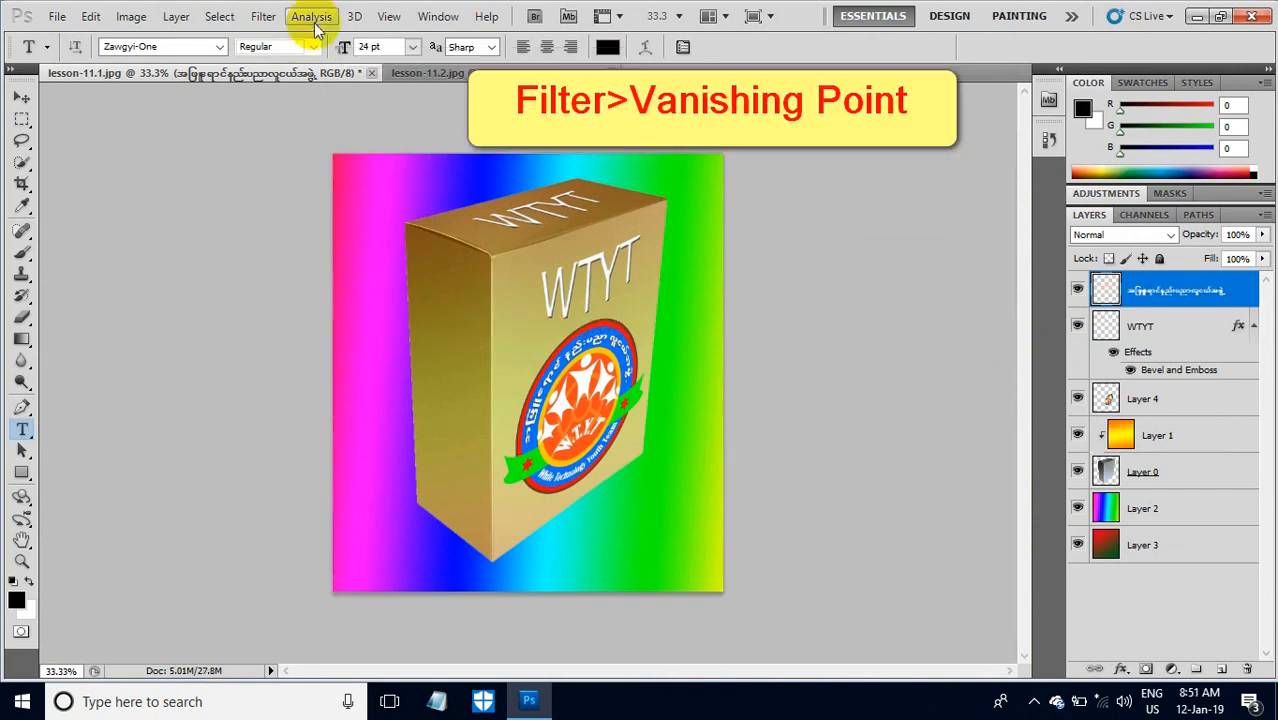
left_click(265, 17)
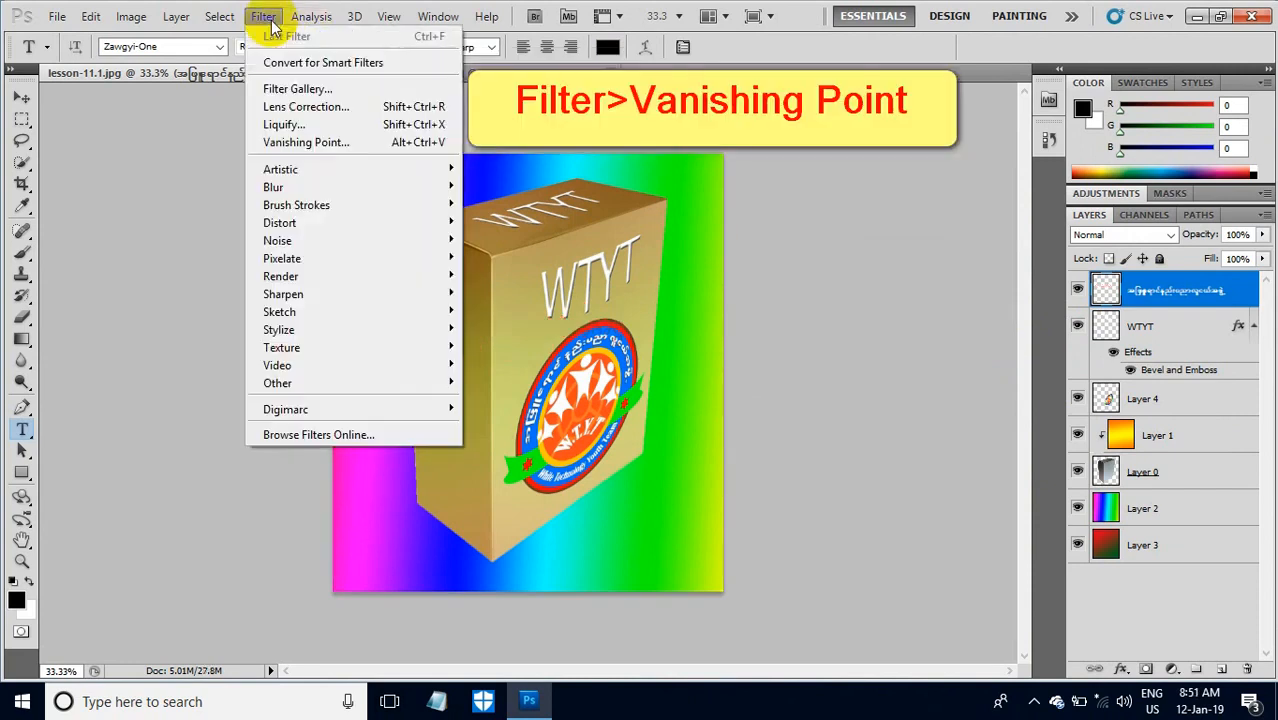
left_click(304, 140)
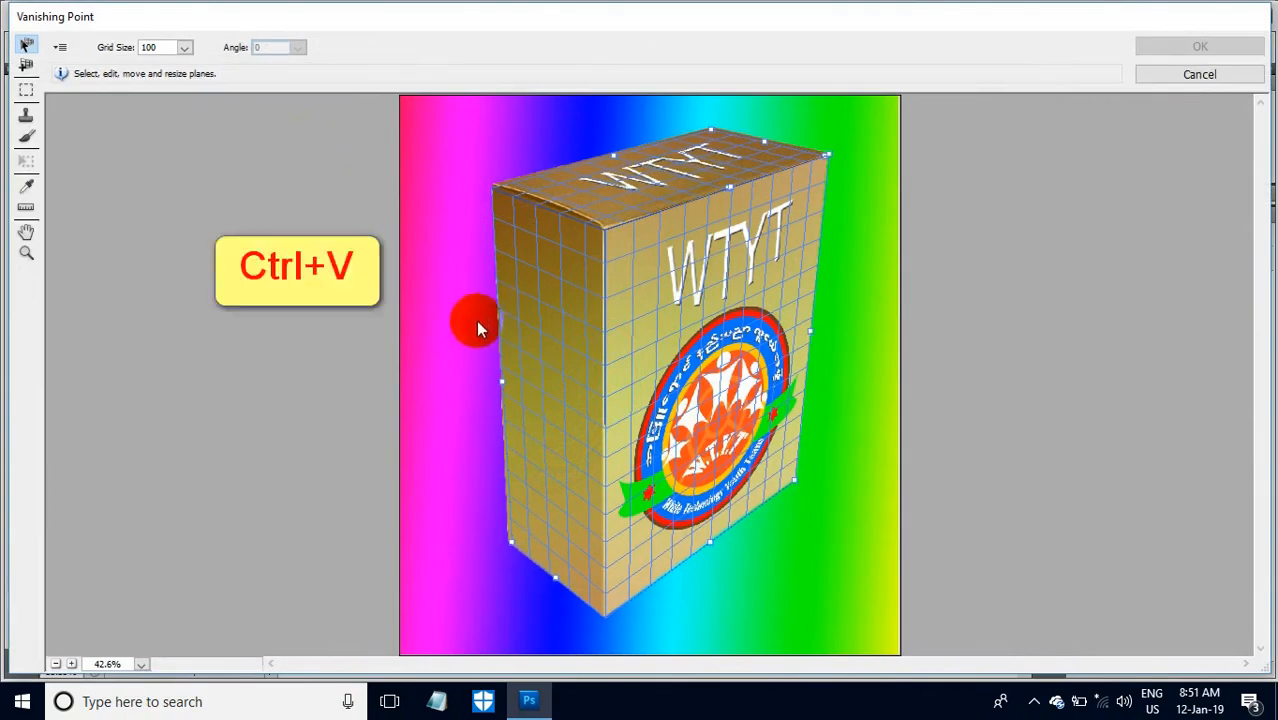
key("ctrl+v")
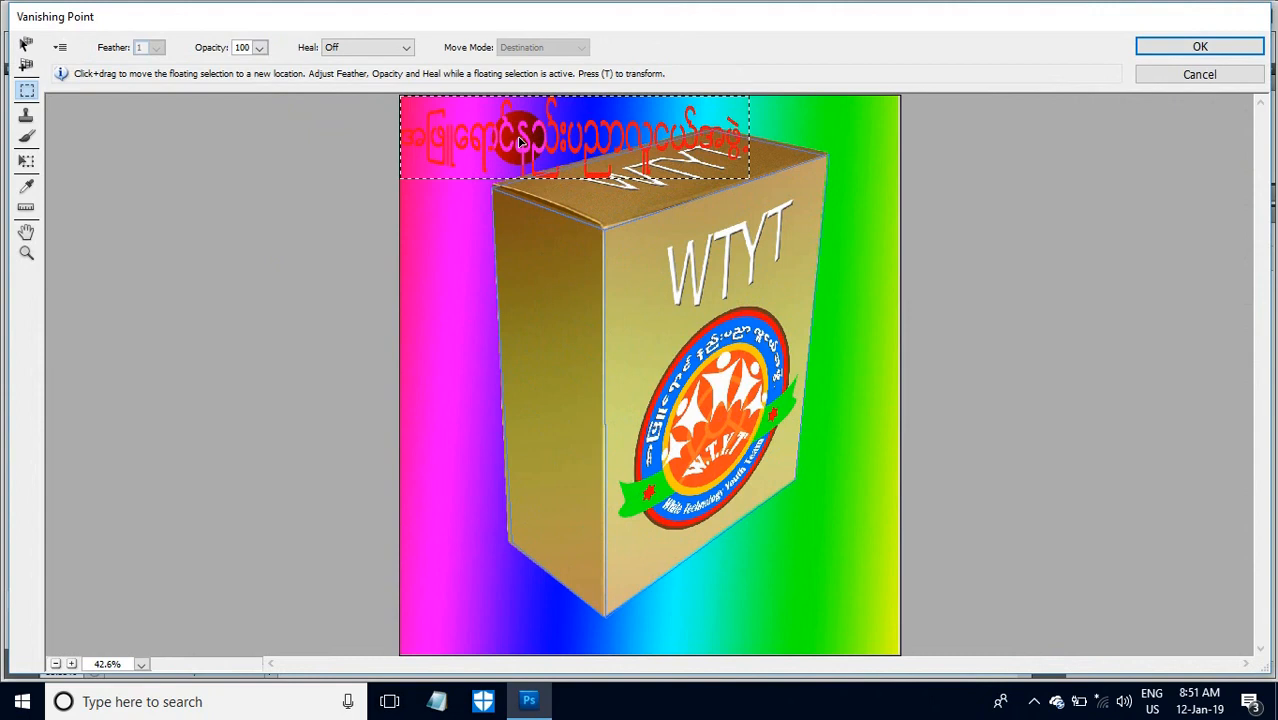
- Move the pasted Burmese text onto the box's narrow side face, rotate it to run vertically, narrow it to fit, centre it and apply the filter
left_click_drag(520, 142, 520, 376)
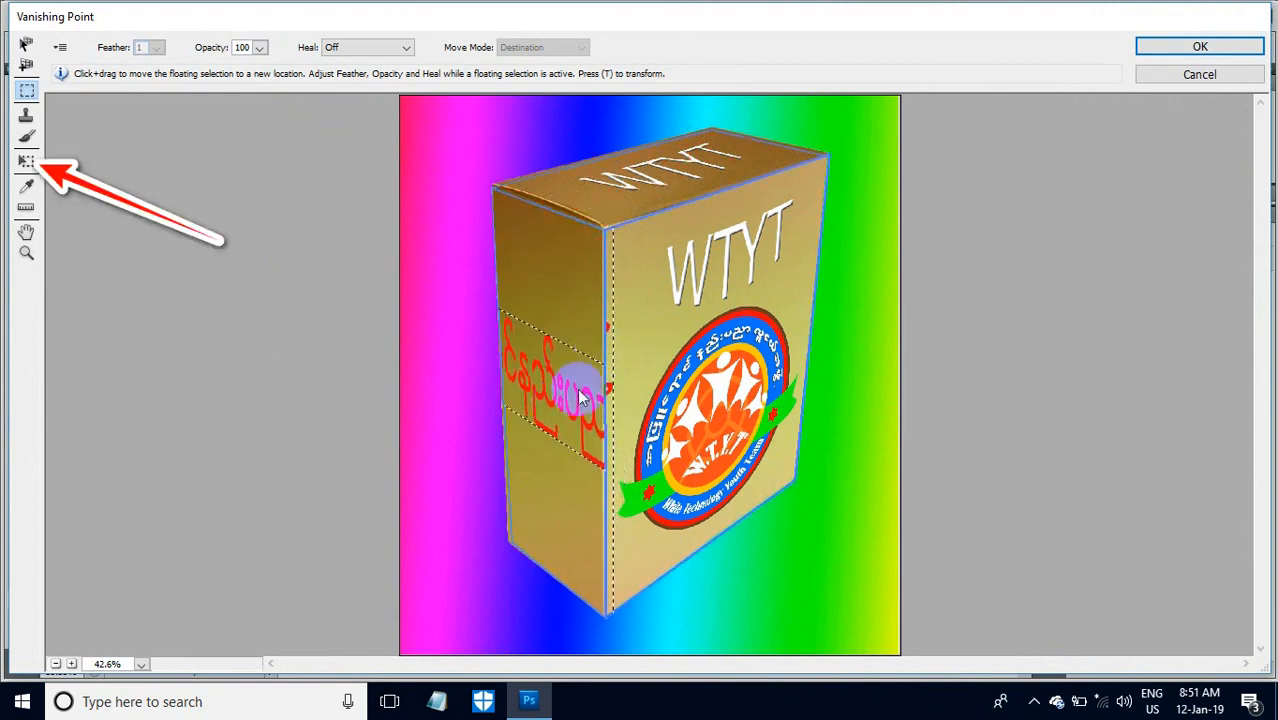
left_click(26, 161)
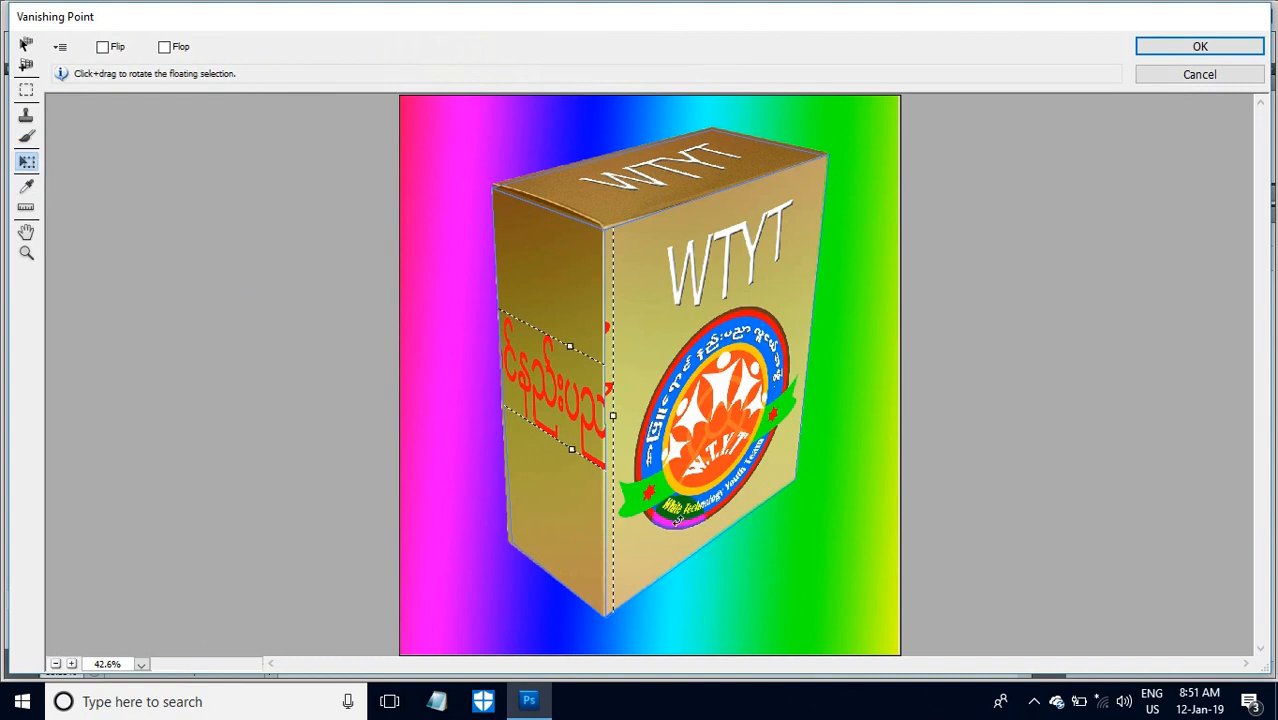
left_click_drag(628, 508, 668, 429)
left_click_drag(556, 401, 546, 273)
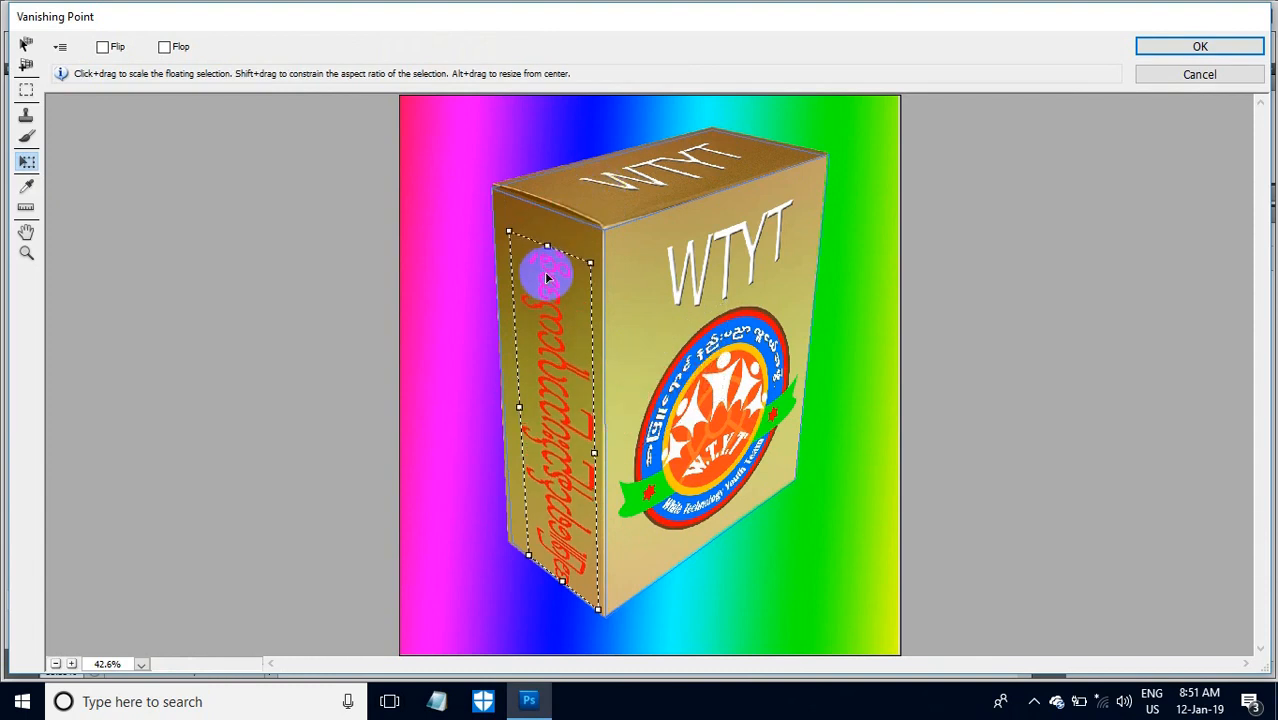
mouse_move(555, 349)
left_mouse_down()
mouse_move(545, 331)
mouse_move(566, 366)
left_mouse_up()
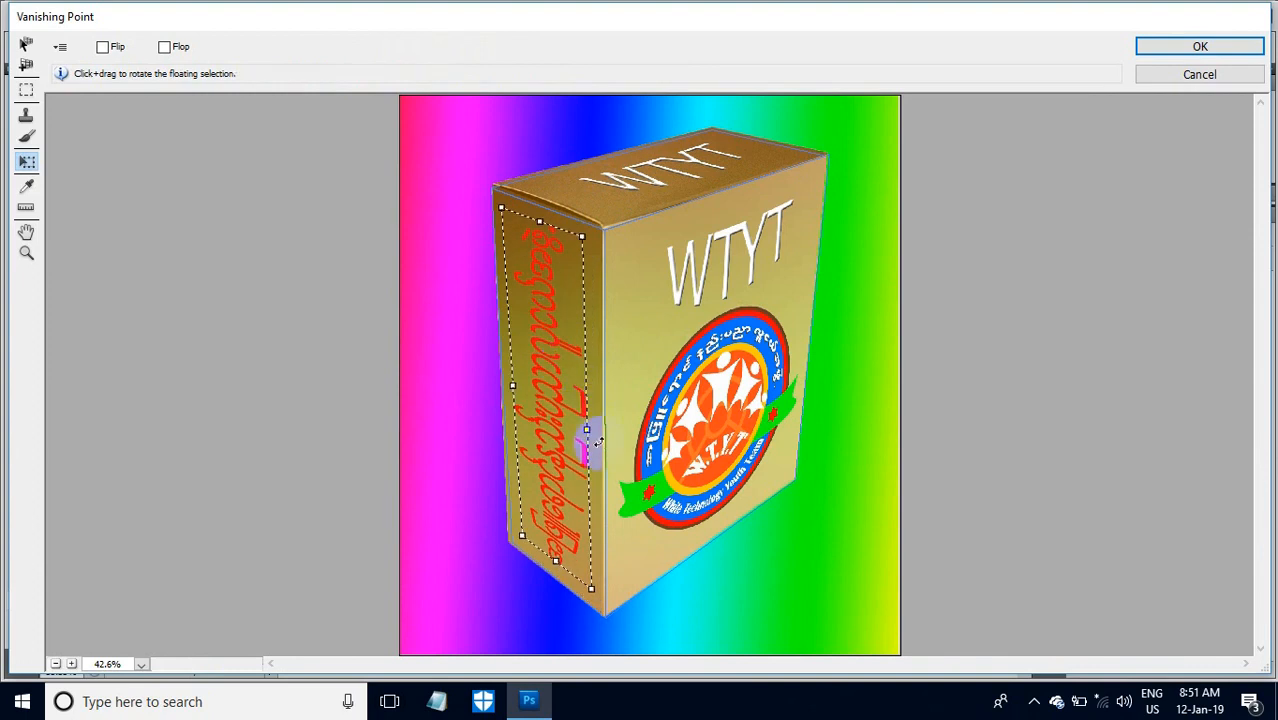
left_click_drag(587, 429, 575, 423)
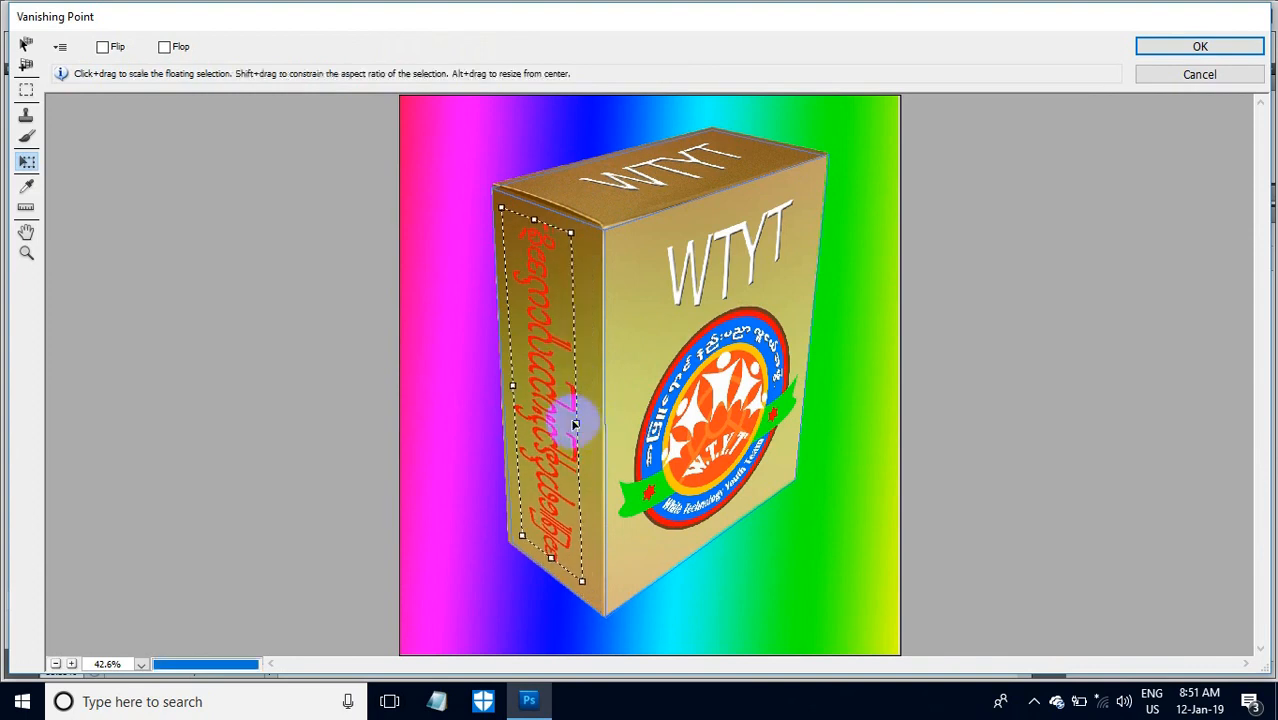
mouse_move(545, 358)
left_mouse_down()
mouse_move(542, 451)
mouse_move(542, 371)
mouse_move(558, 392)
left_mouse_up()
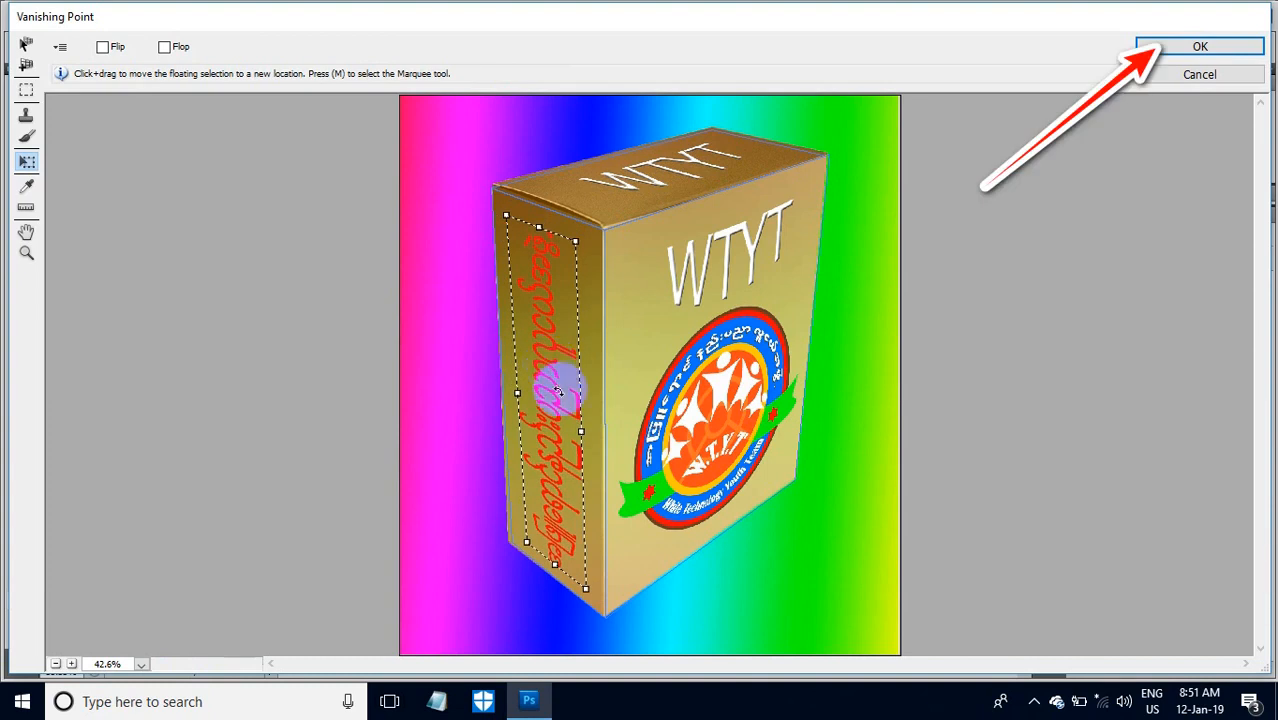
left_click(1160, 44)
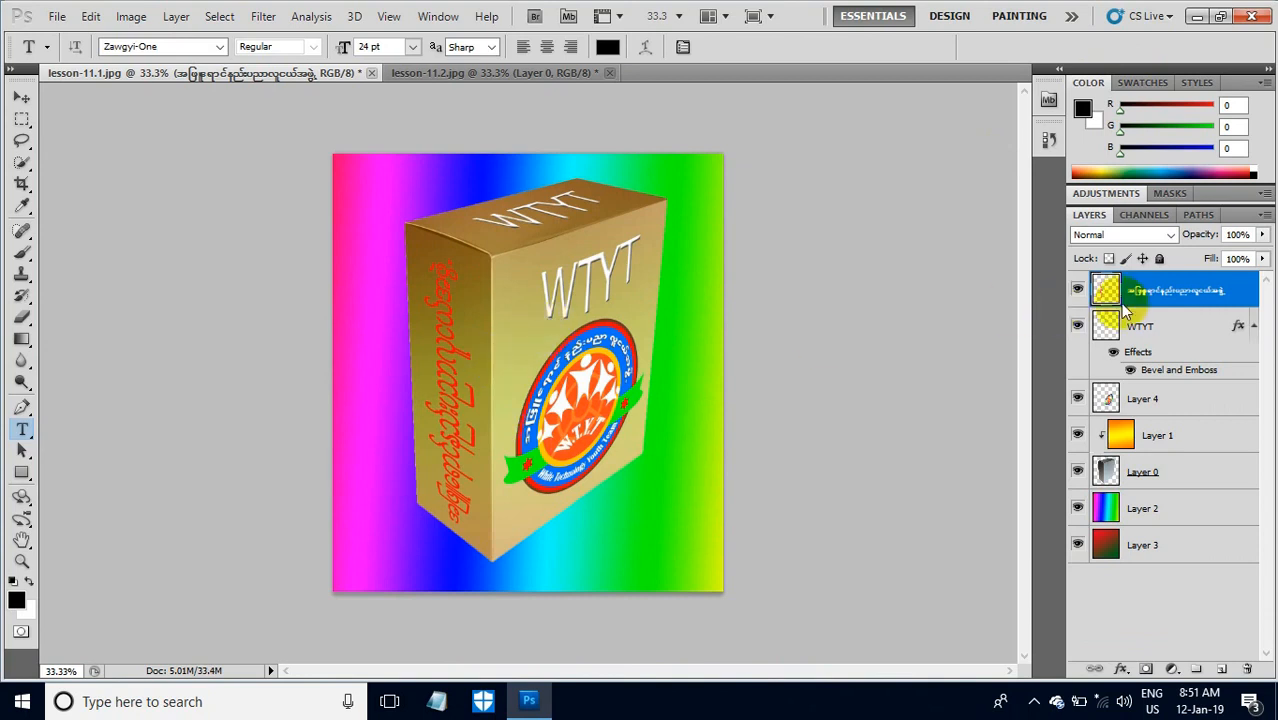
- Toggle the Burmese text and WTYT layers off and on to check what each one contributes to the box
left_click(1077, 289)
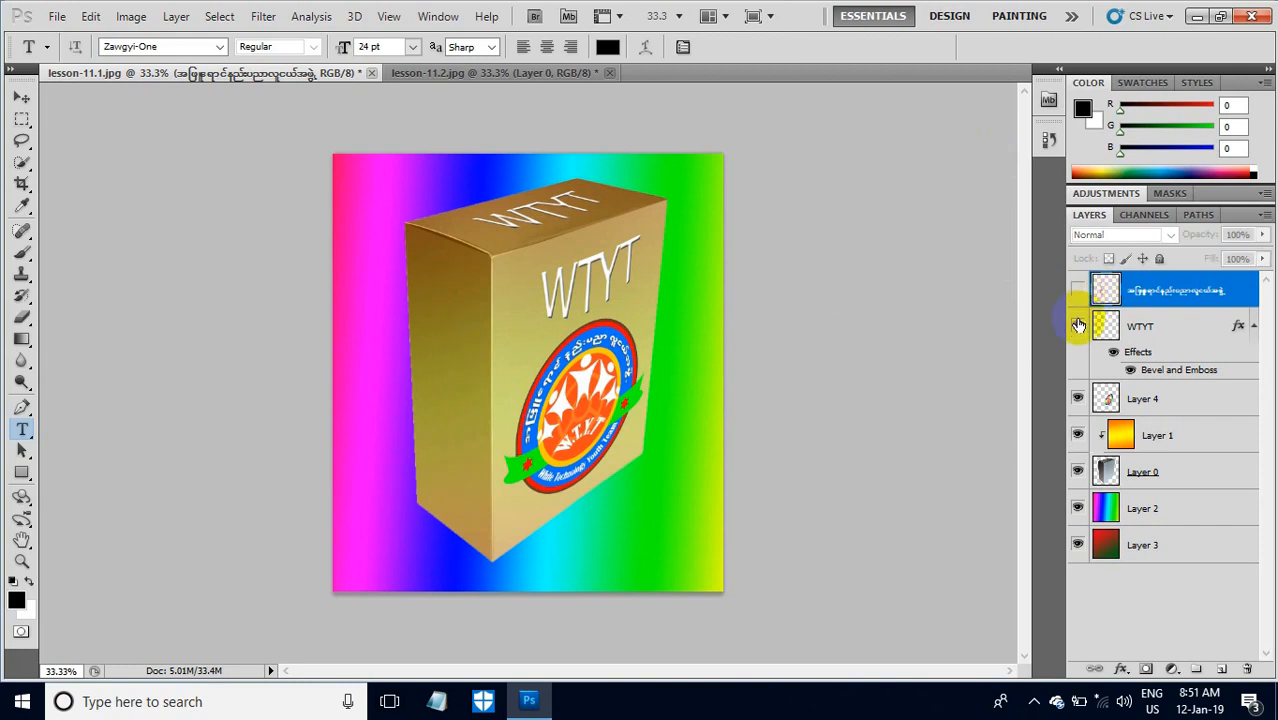
left_click(1078, 328)
left_click(1077, 289)
left_click(1077, 326)
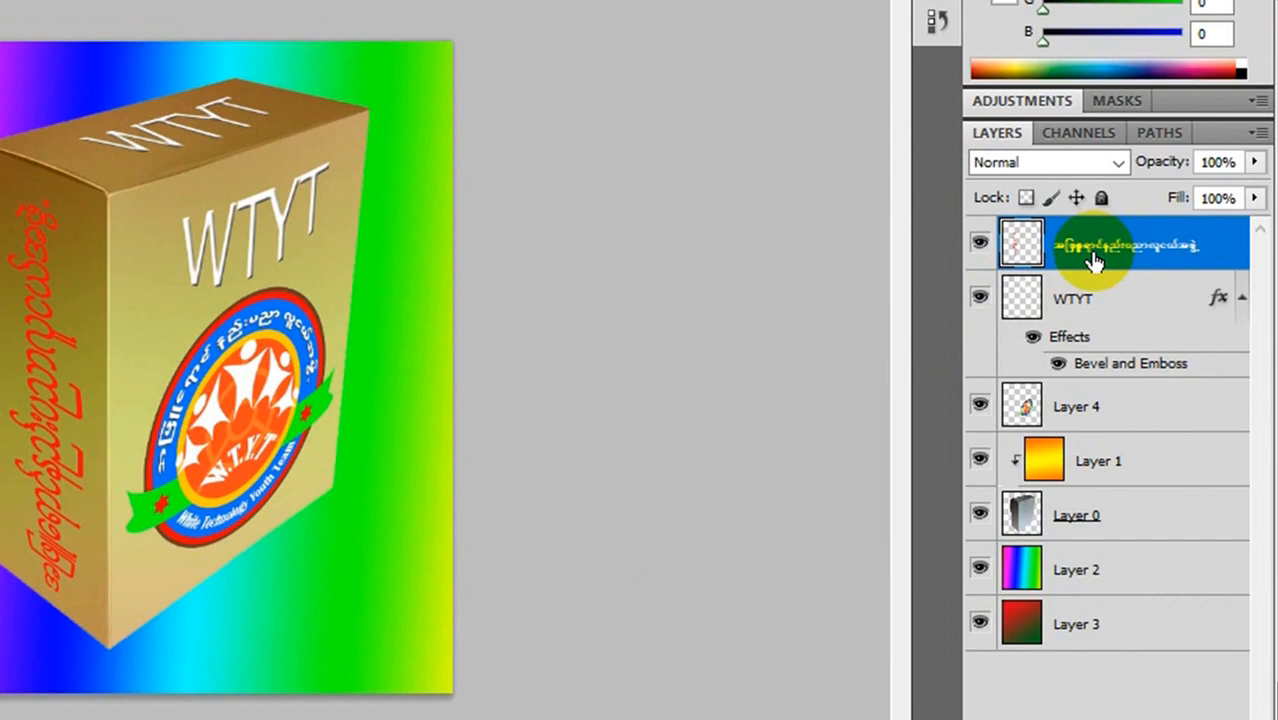
- Group the Burmese text and WTYT layers into a new group named "tt" and expand it
left_click(1076, 298, "shift")
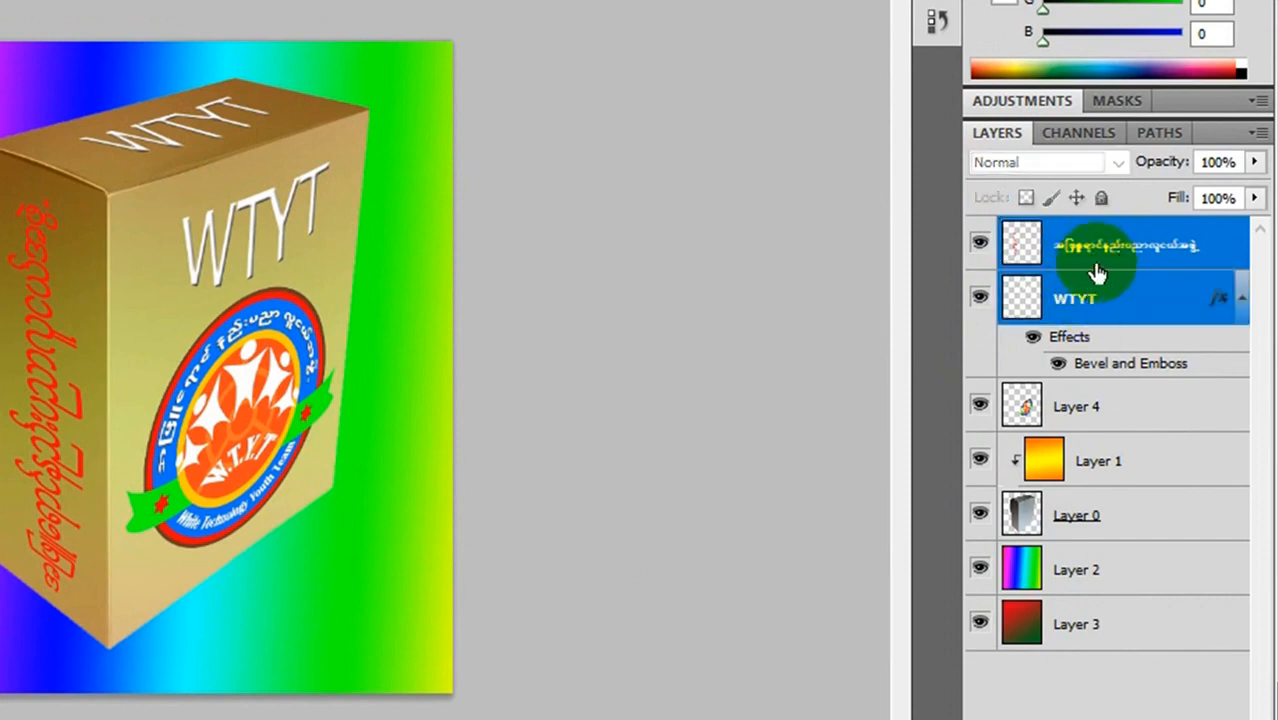
left_click(1258, 140)
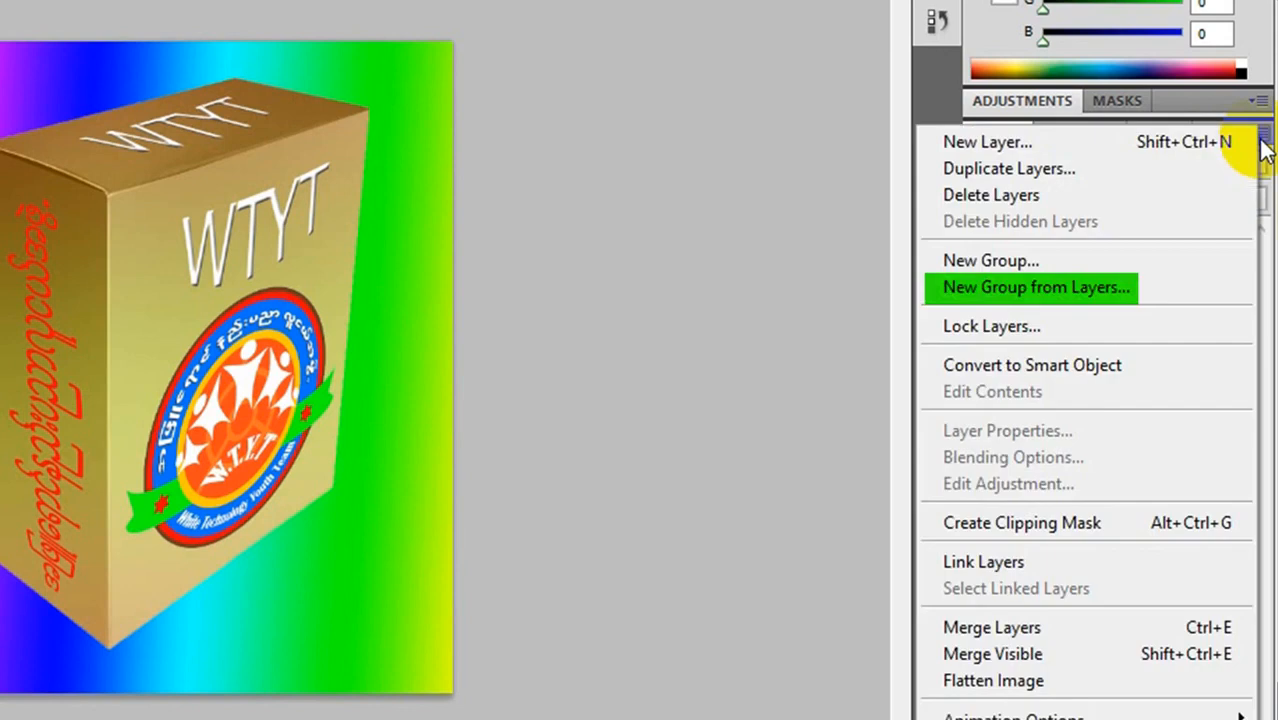
left_click(1033, 288)
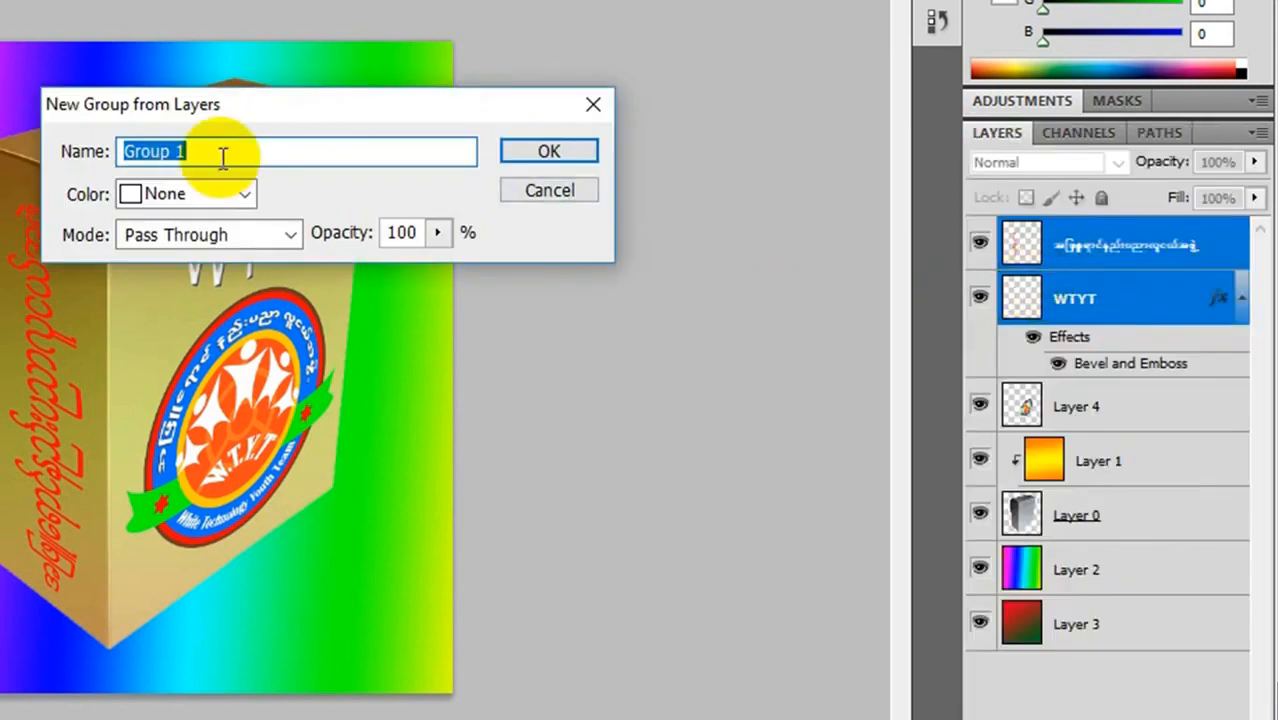
type("t")
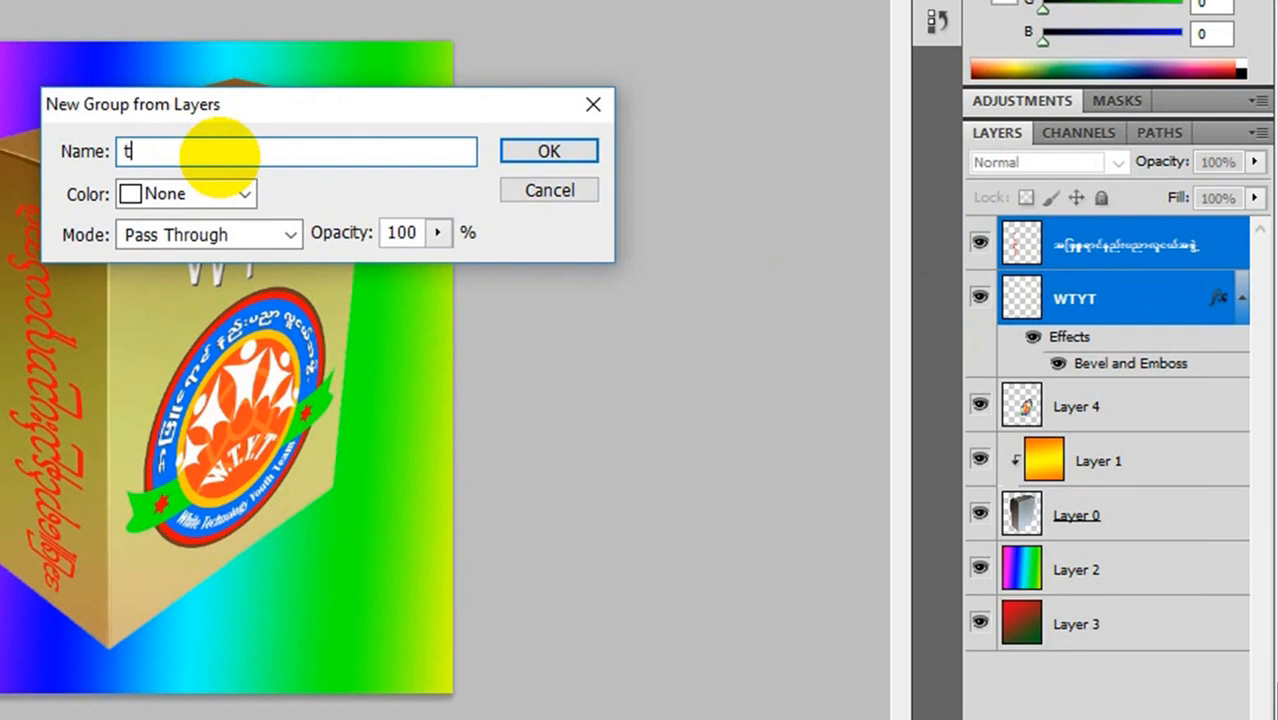
type("t")
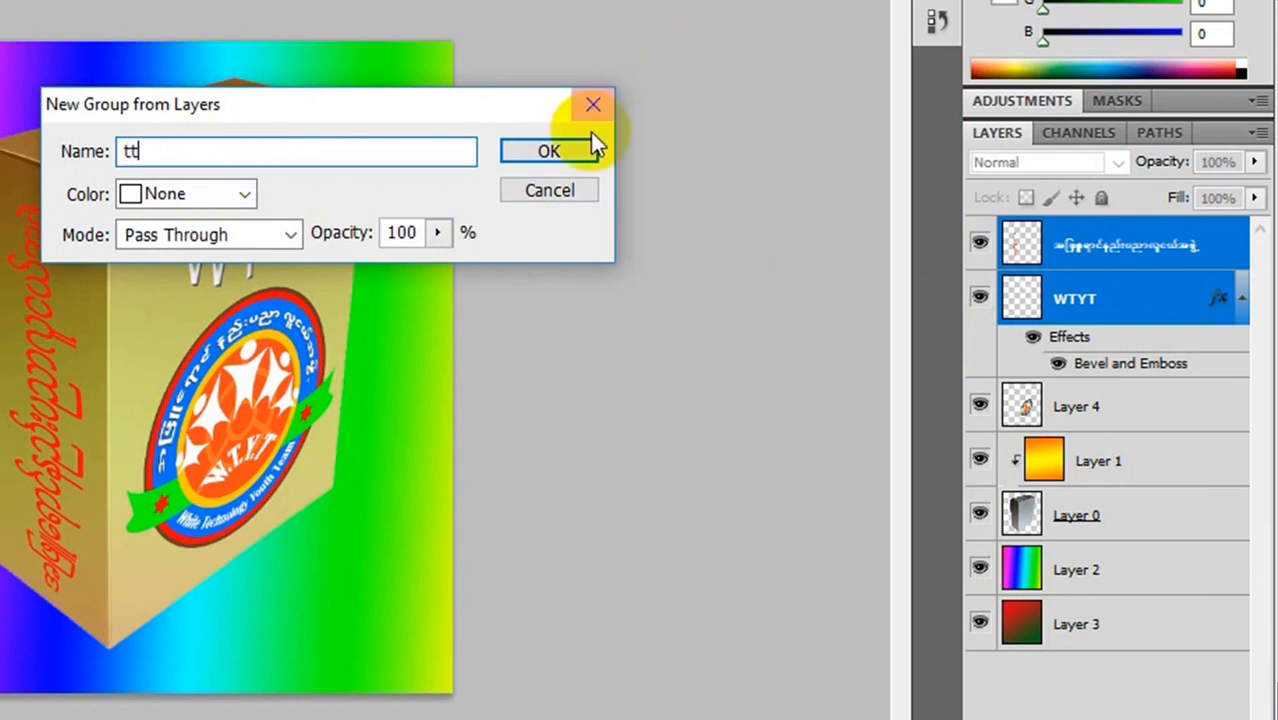
left_click(568, 149)
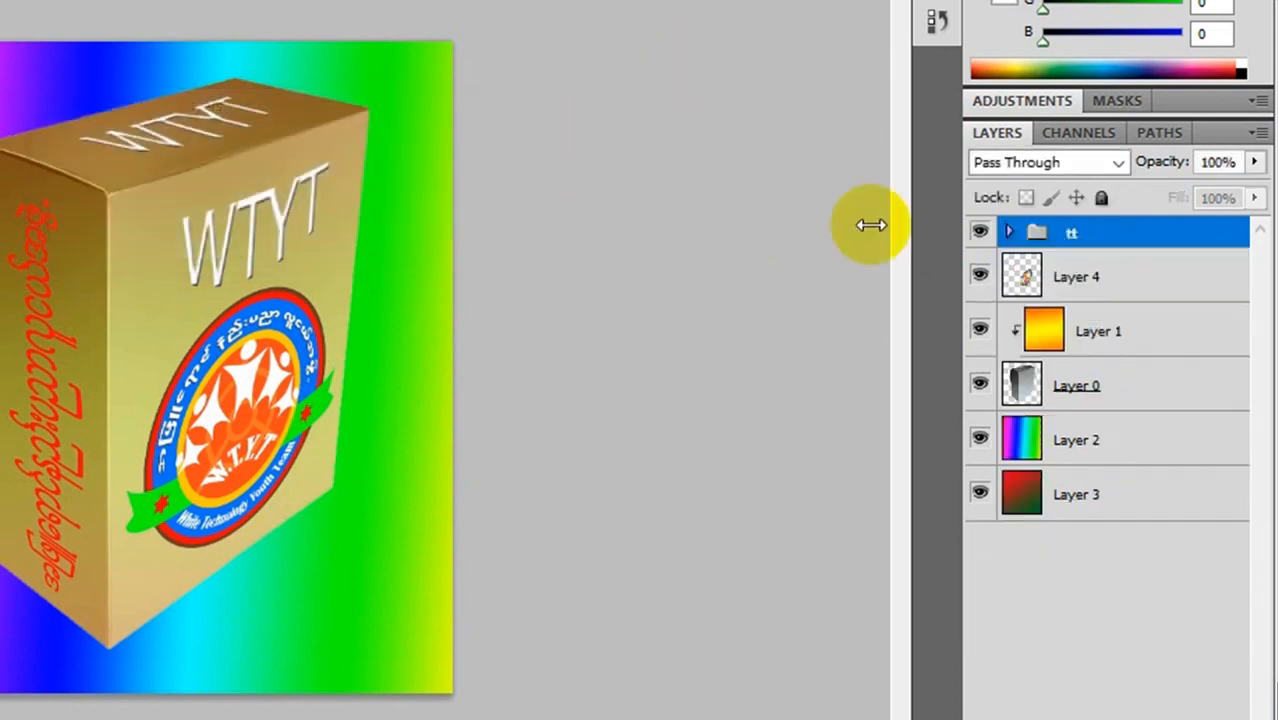
left_click(1009, 233)
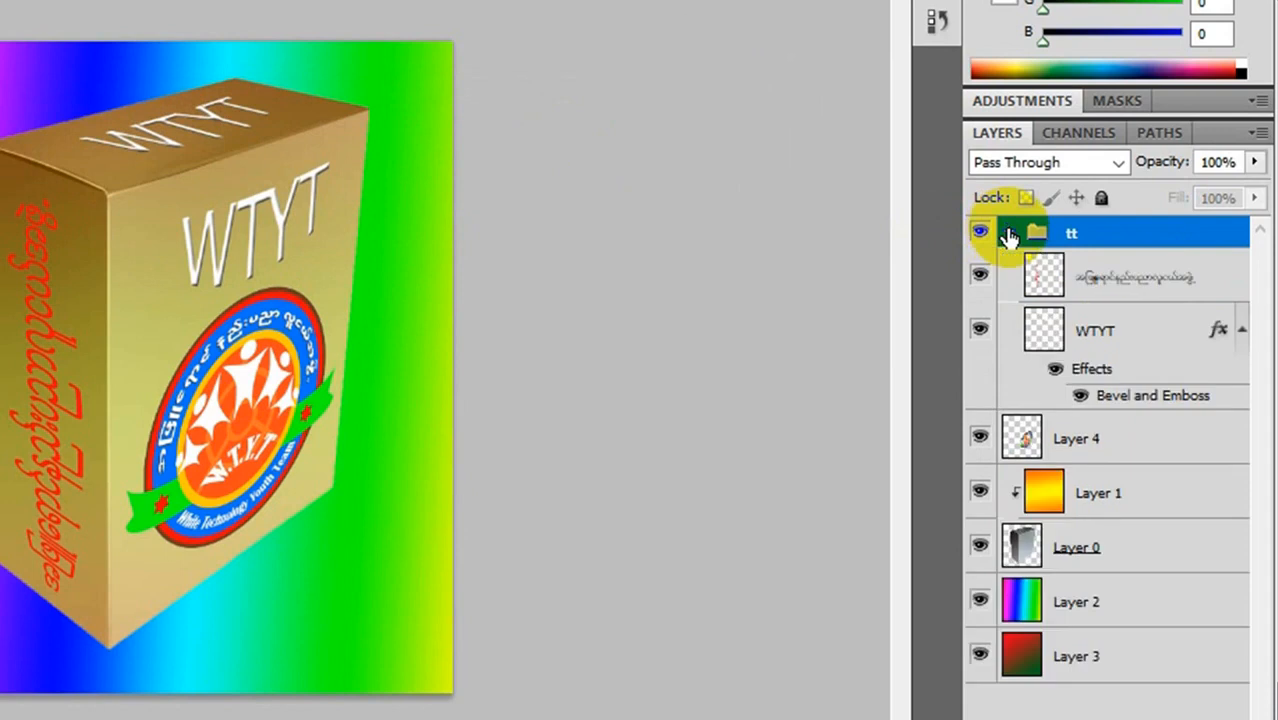
- Toggle the Burmese text layer off and on inside the tt group, and collapse the group
left_click(980, 279)
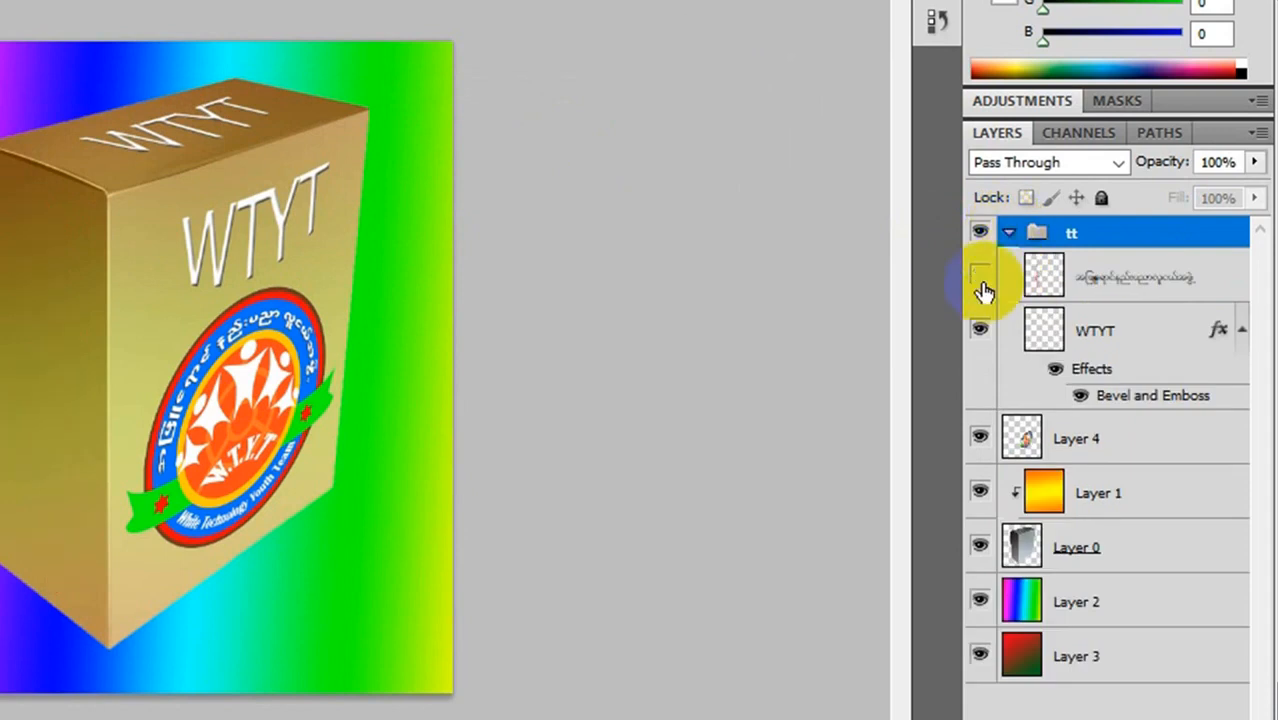
left_click(981, 279)
left_click(981, 337)
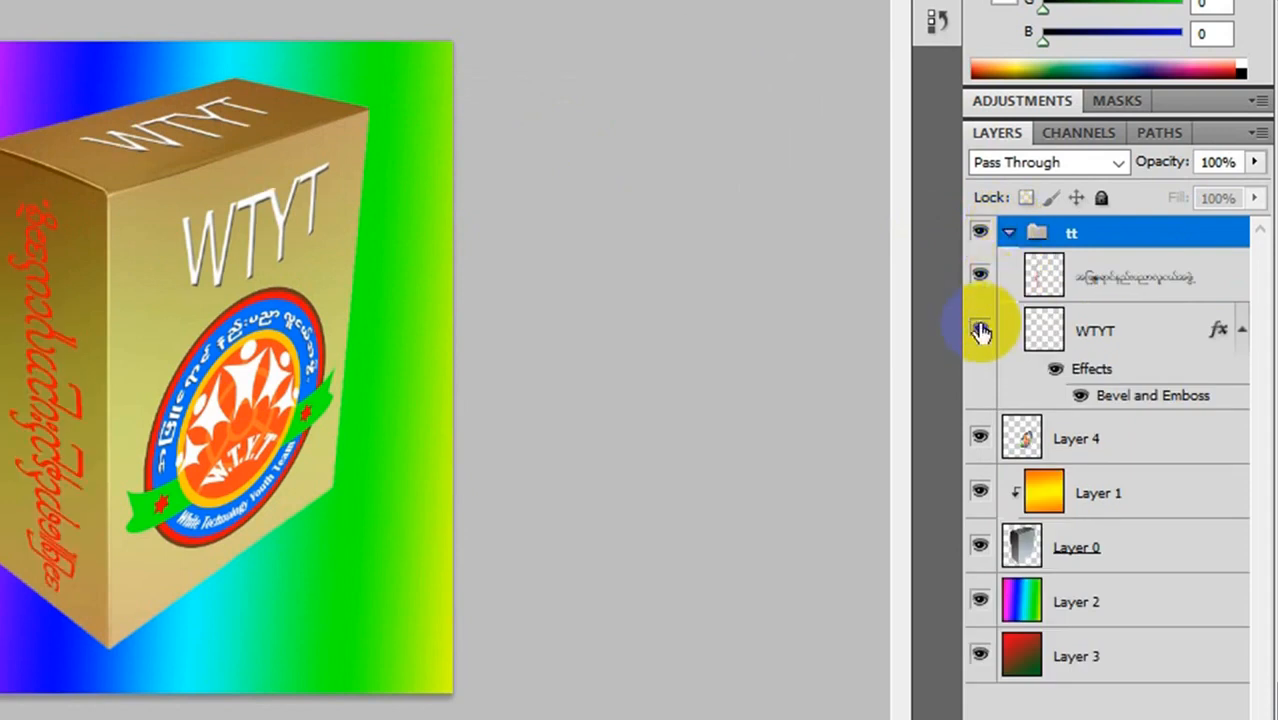
left_click(1009, 233)
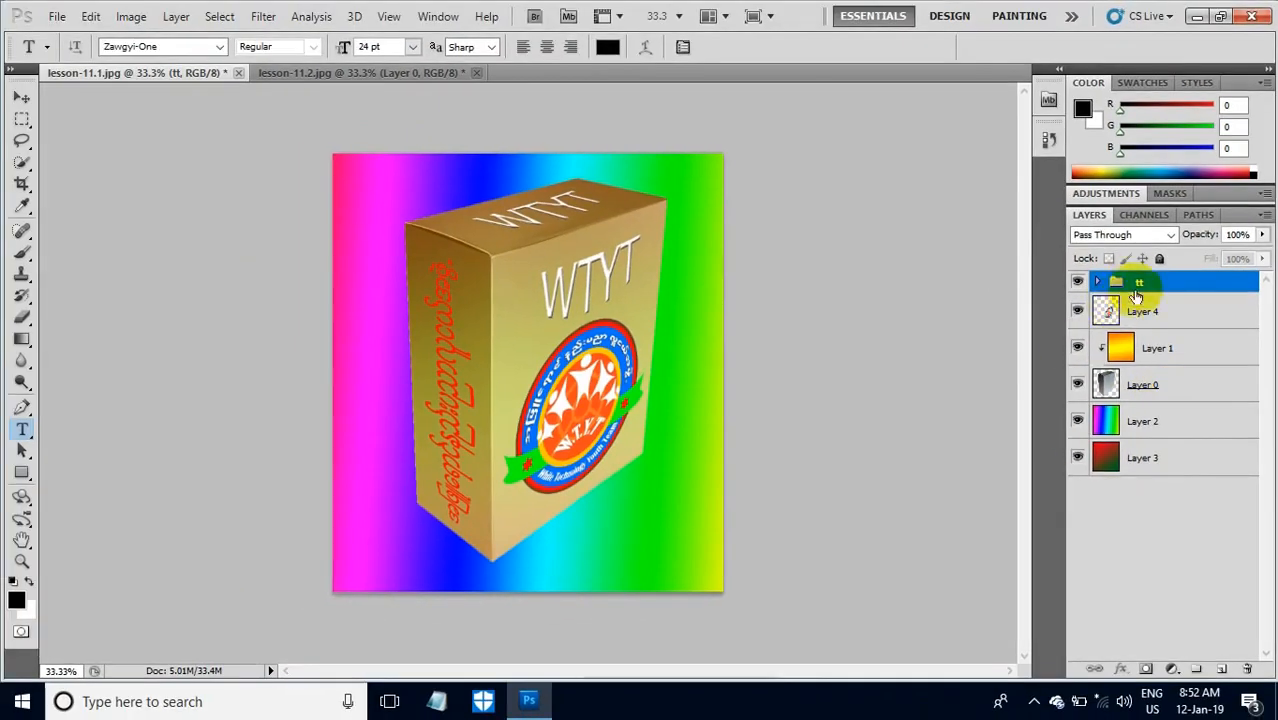
- Toggle Layer 4 off and on to check the logo on the box's front face
left_click(1074, 317)
left_click(1077, 312)
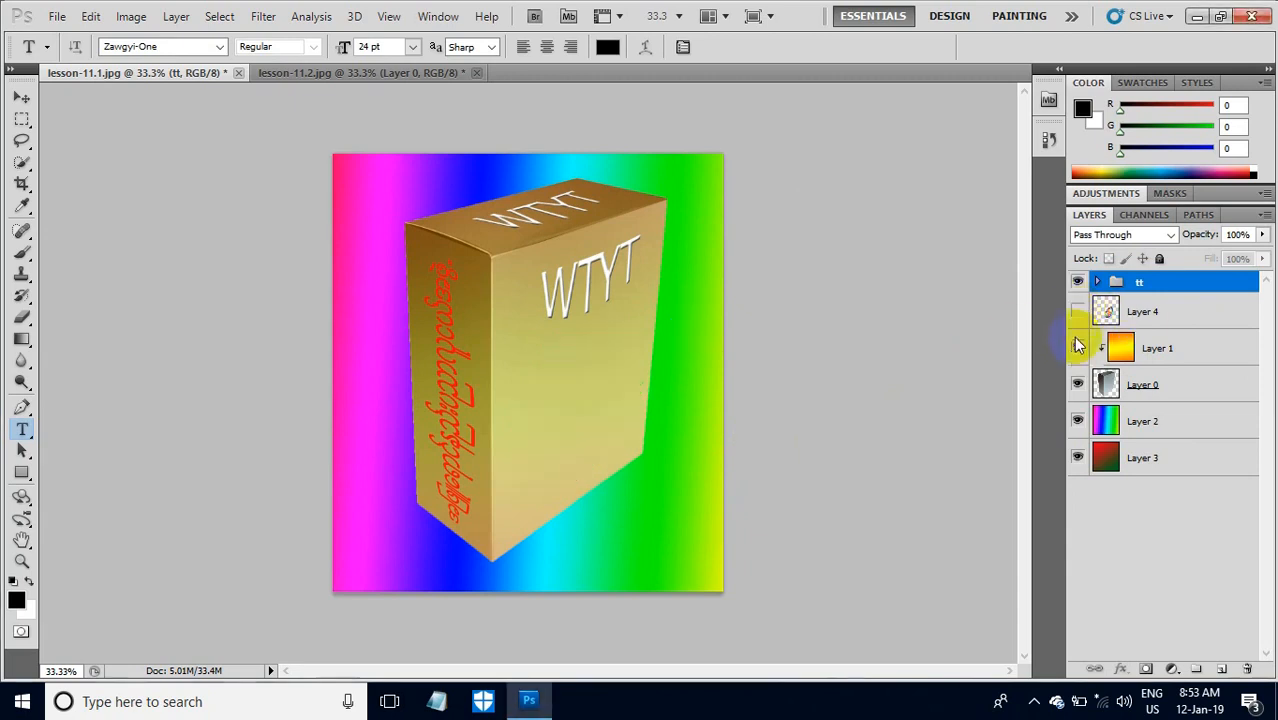
left_click(1079, 312)
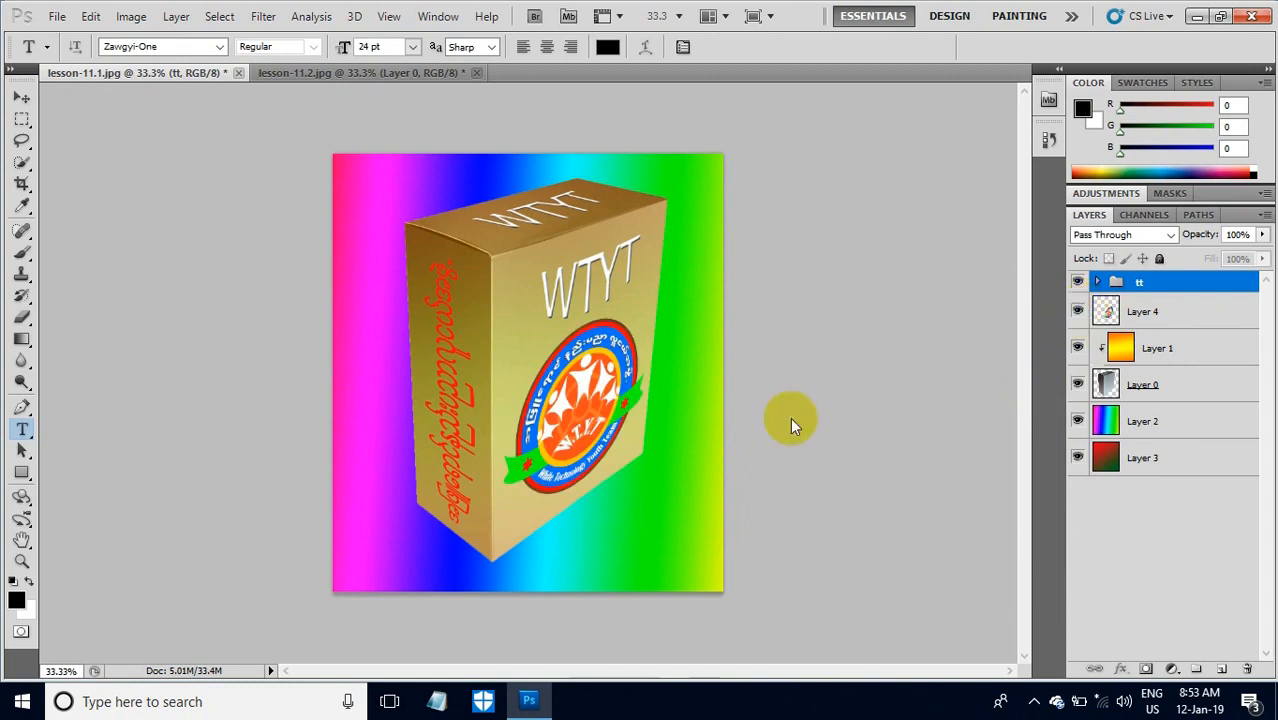
- Hide Layer 2 and save the layer visibility as a new layer comp named "001"
left_click(1079, 421)
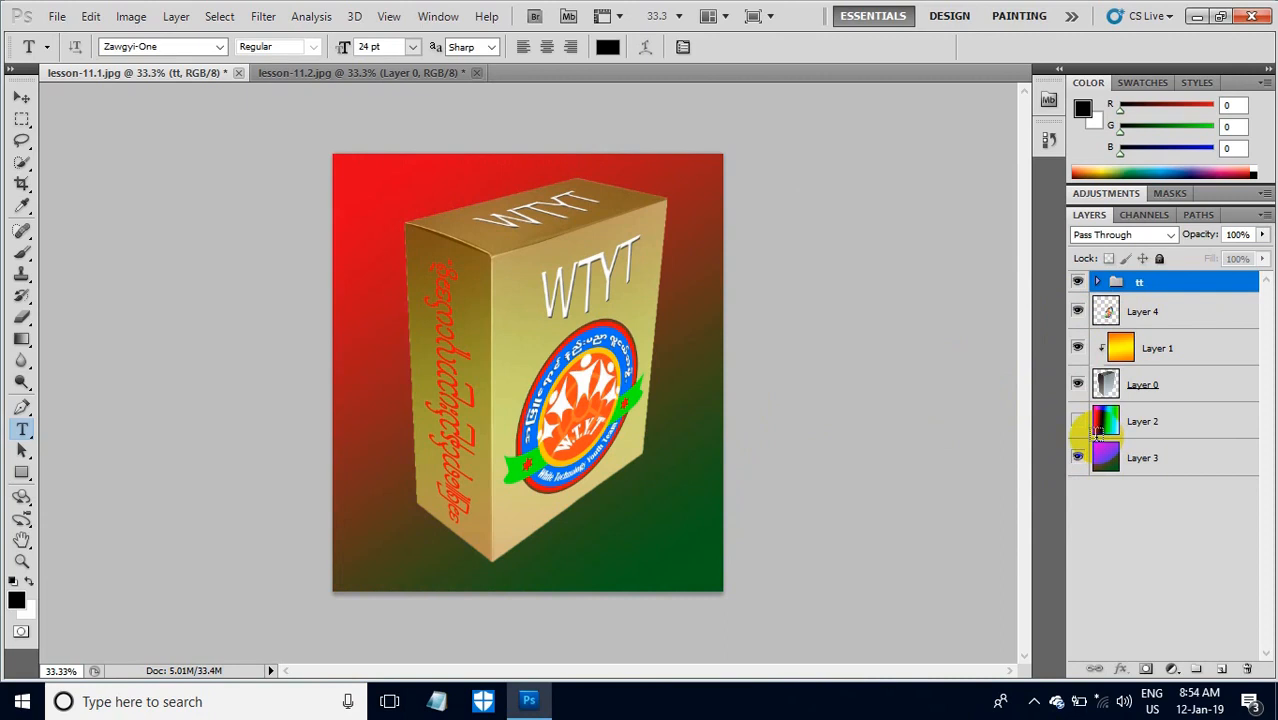
left_click(441, 17)
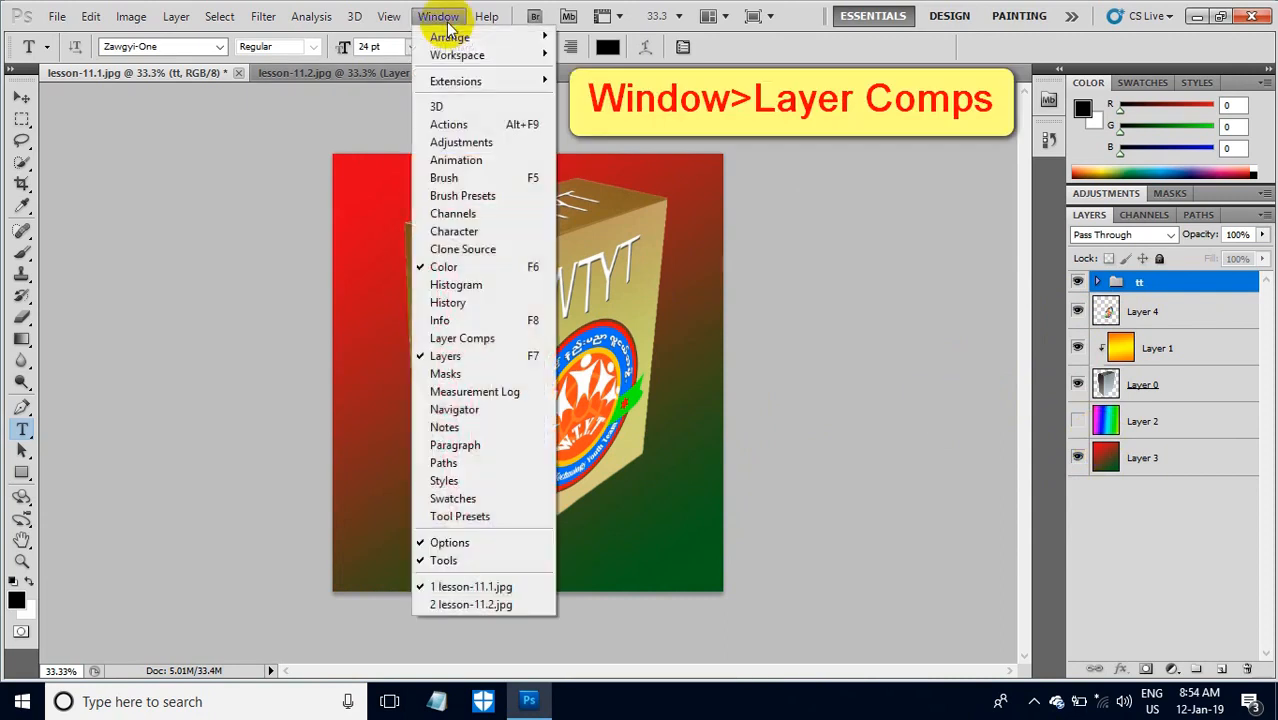
left_click(447, 340)
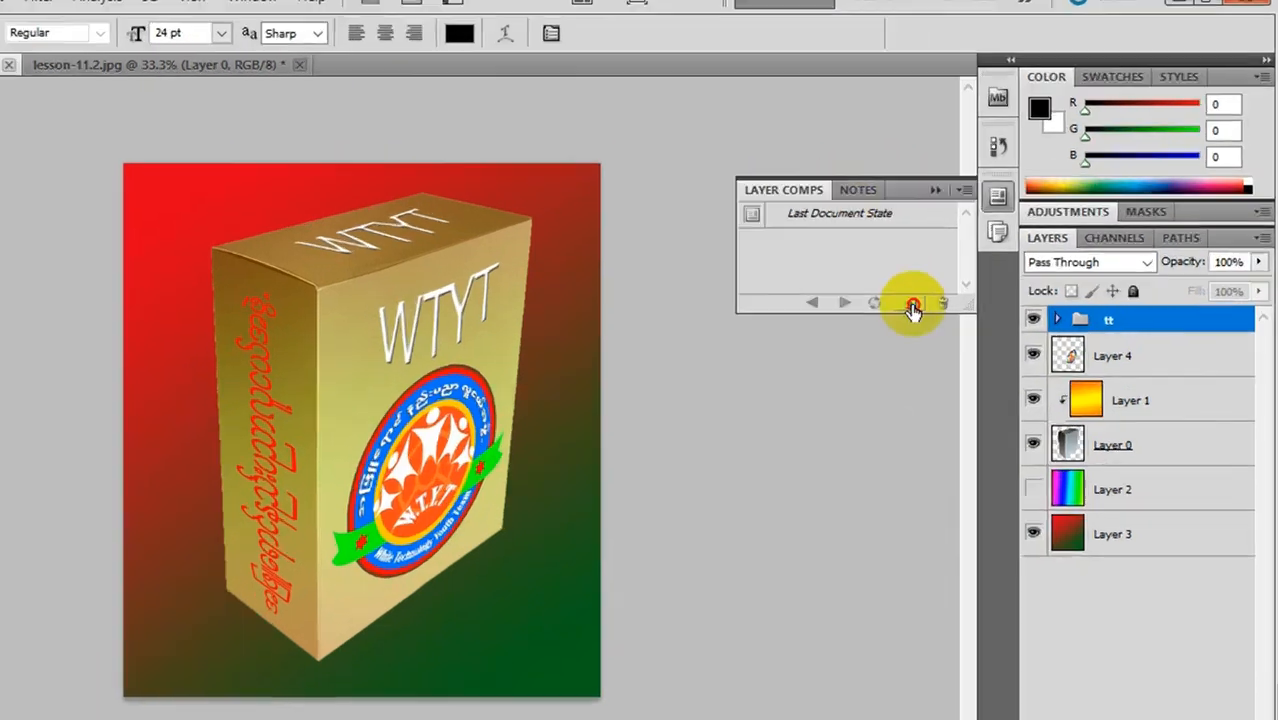
left_click(977, 268)
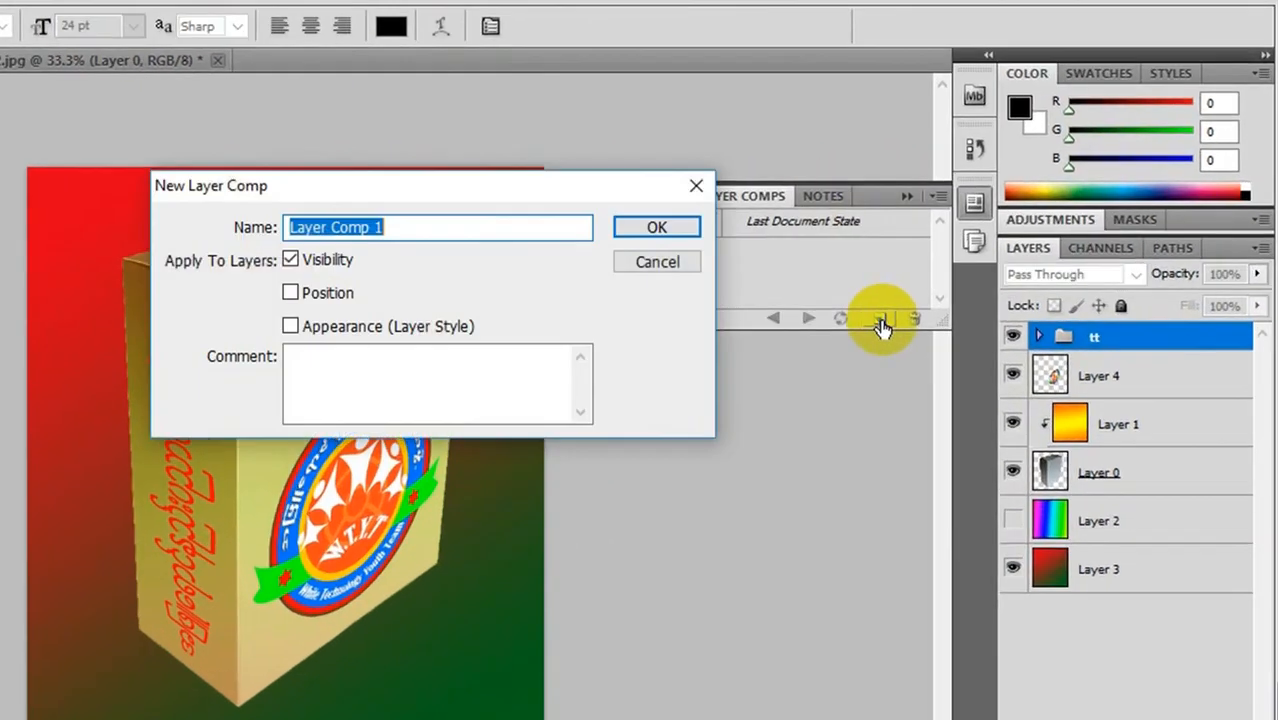
left_click_drag(565, 194, 827, 116)
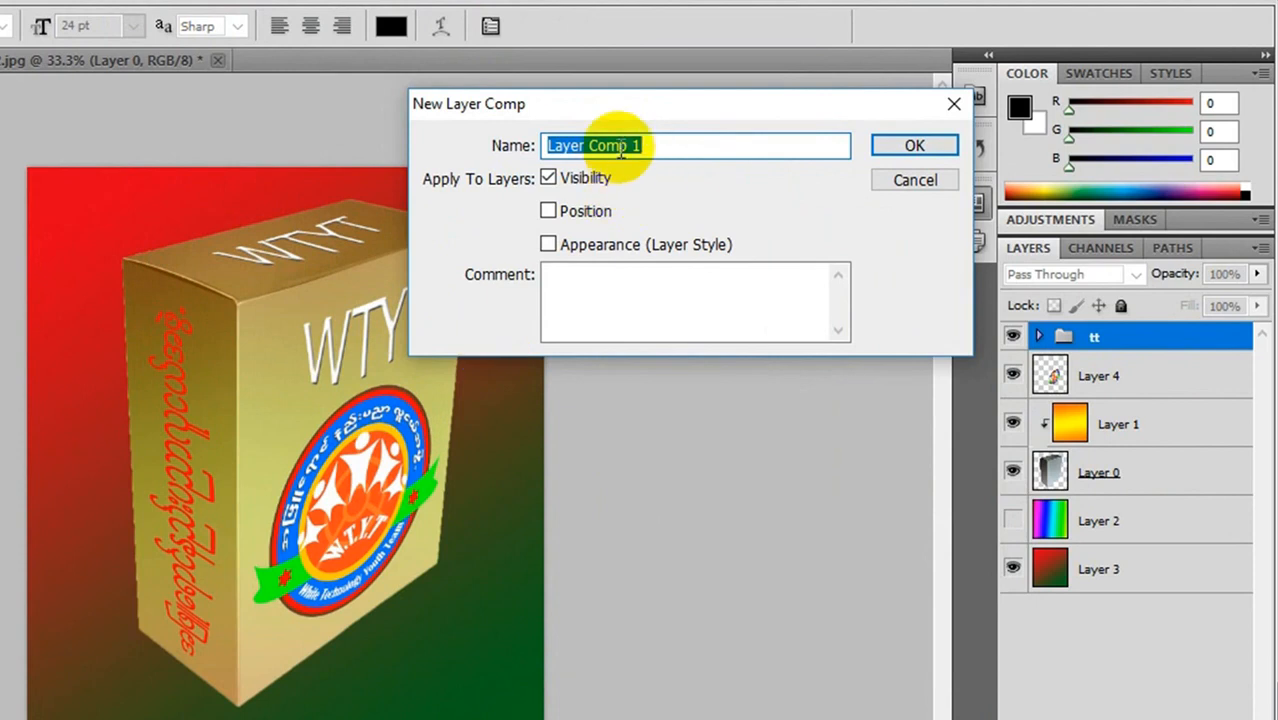
type("001")
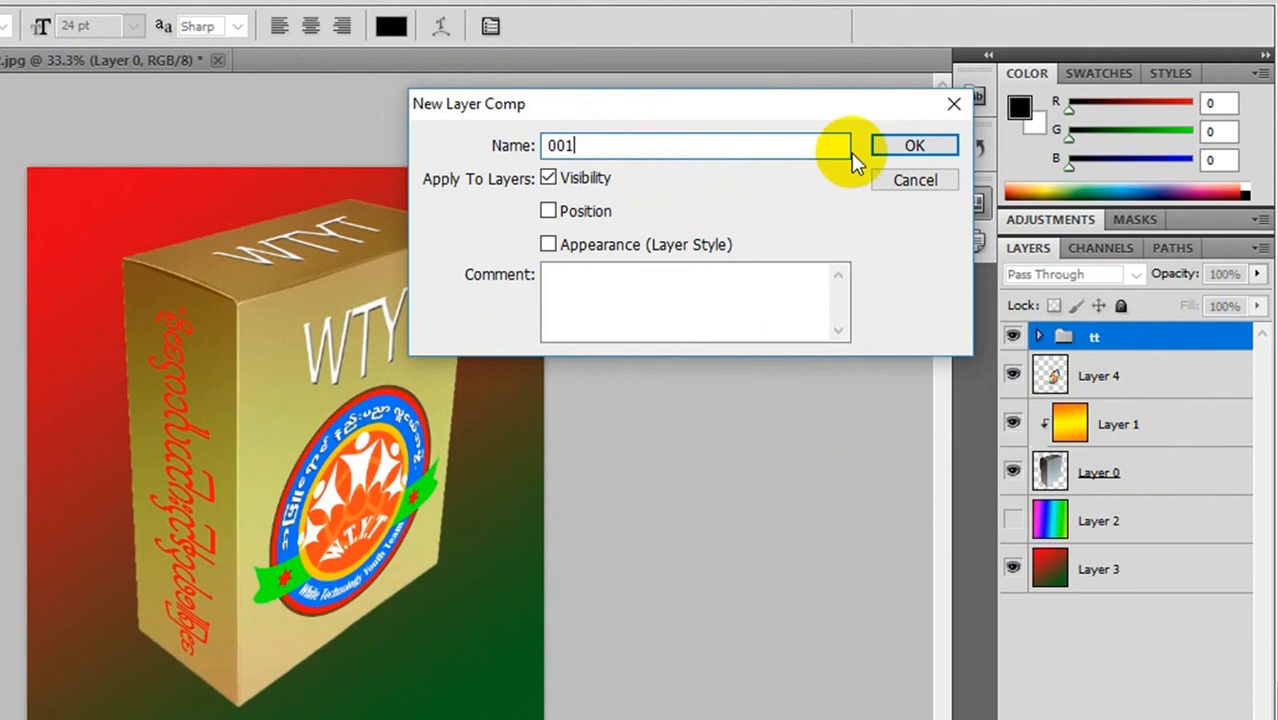
left_click(910, 145)
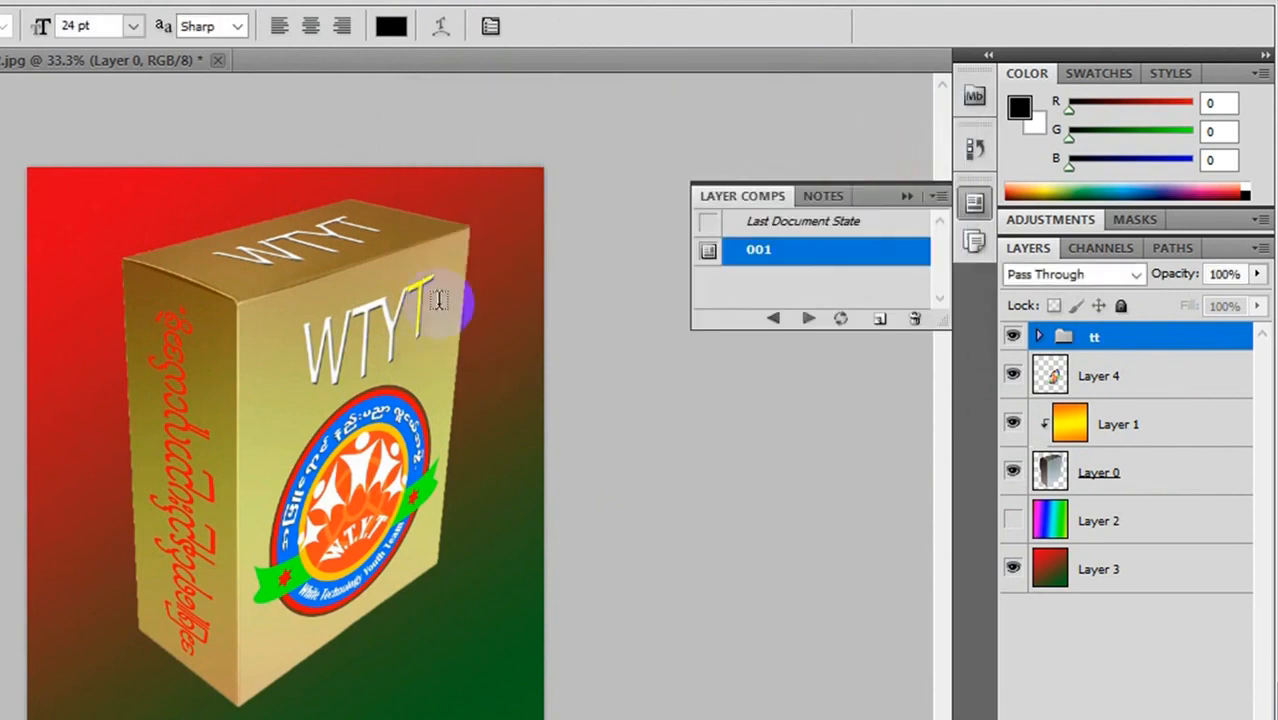
- Show Layer 2, hide Layer 1 and save this visibility as a second layer comp named "002"
left_click(1018, 522)
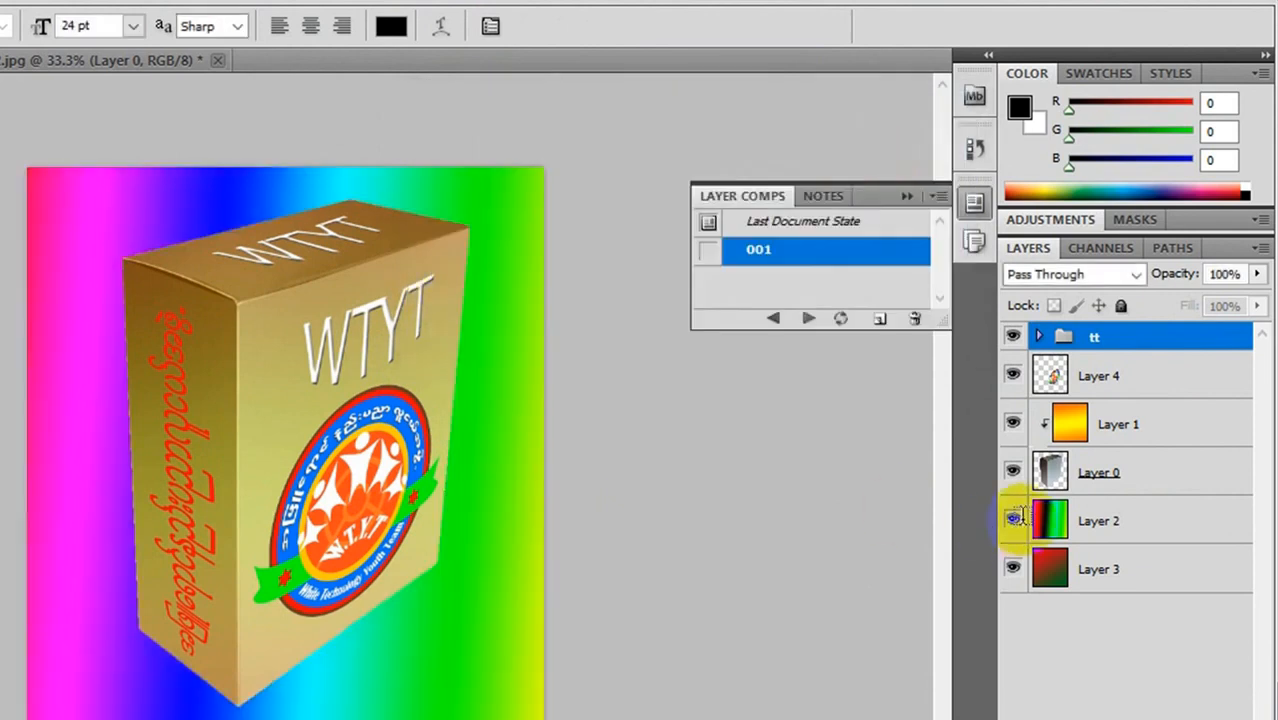
left_click(1013, 426)
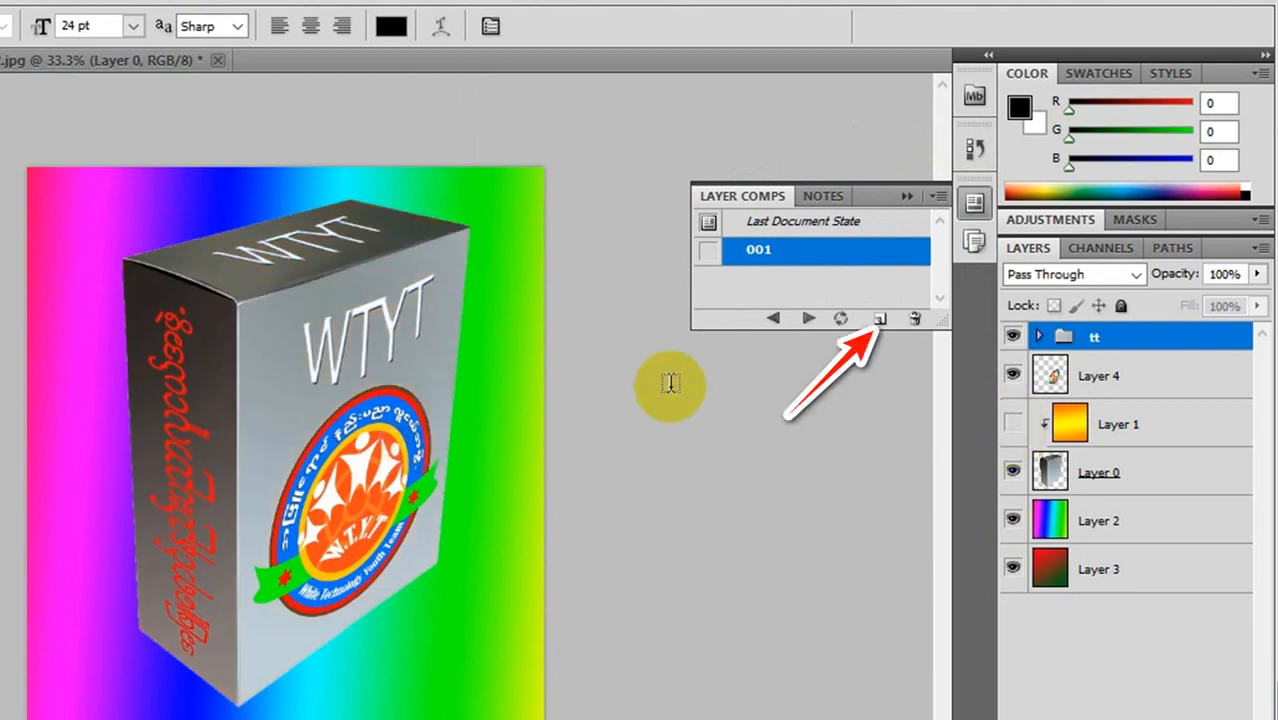
left_click(880, 320)
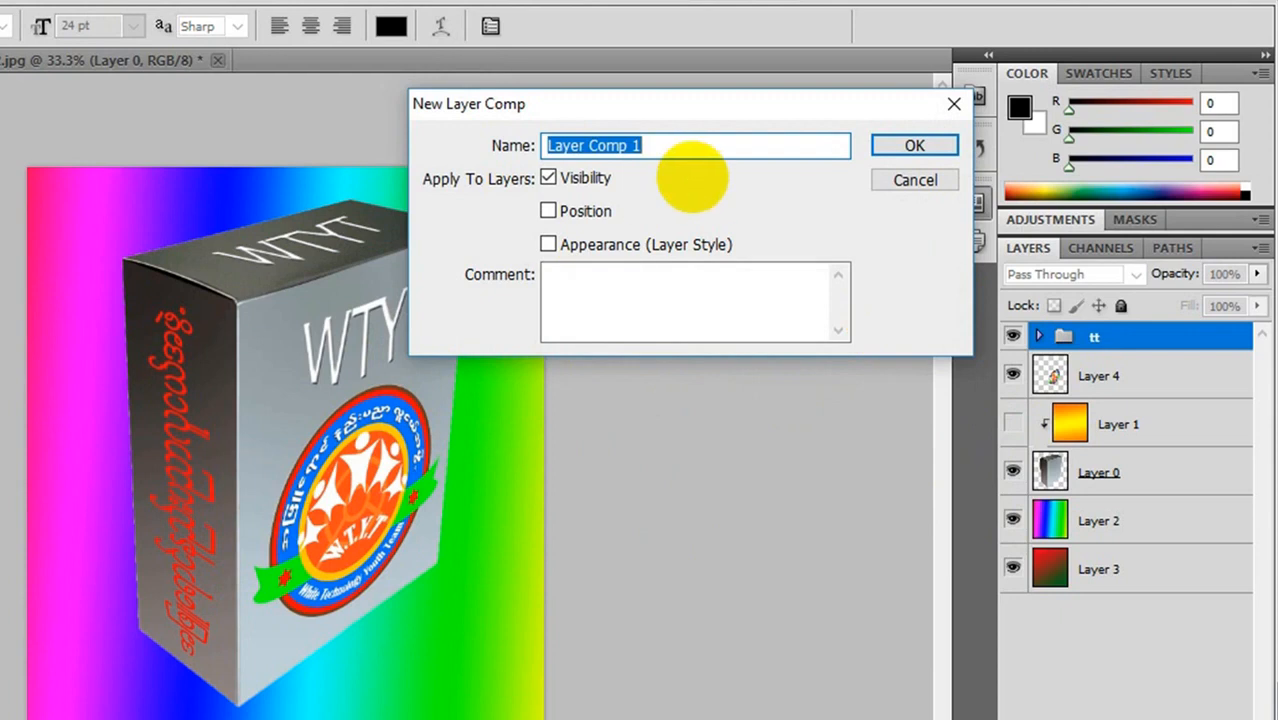
type("002")
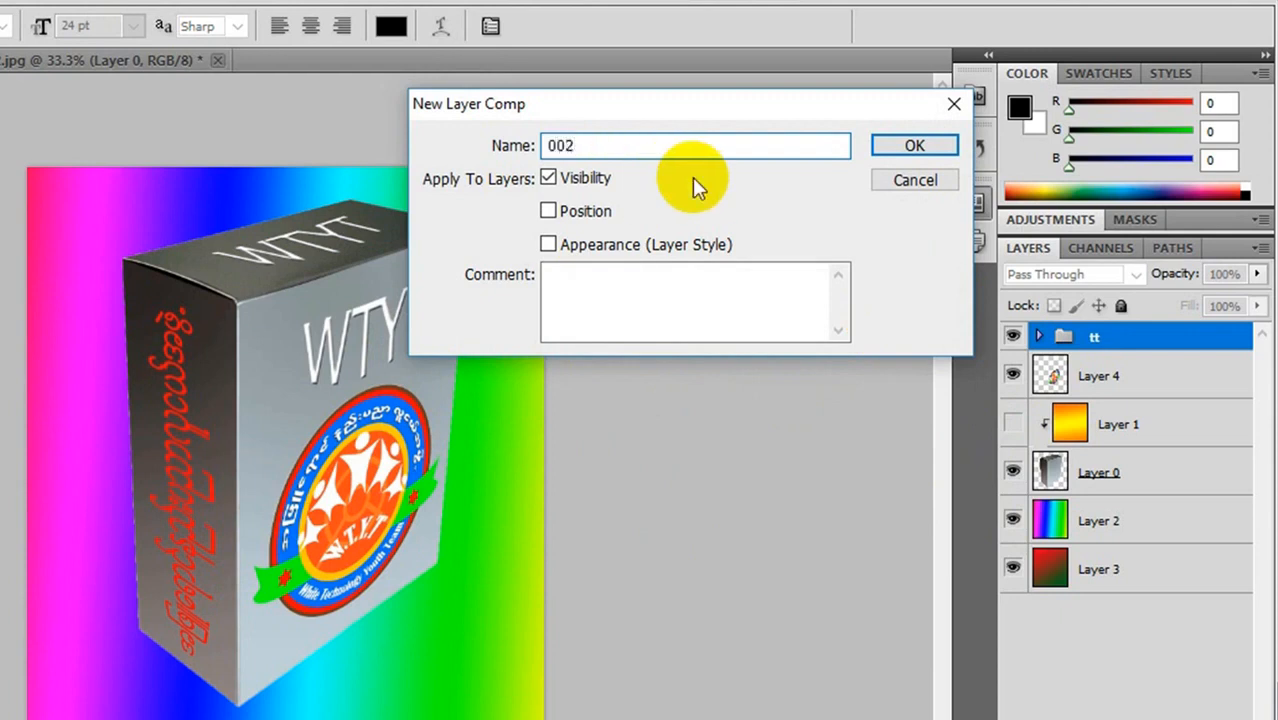
left_click(913, 145)
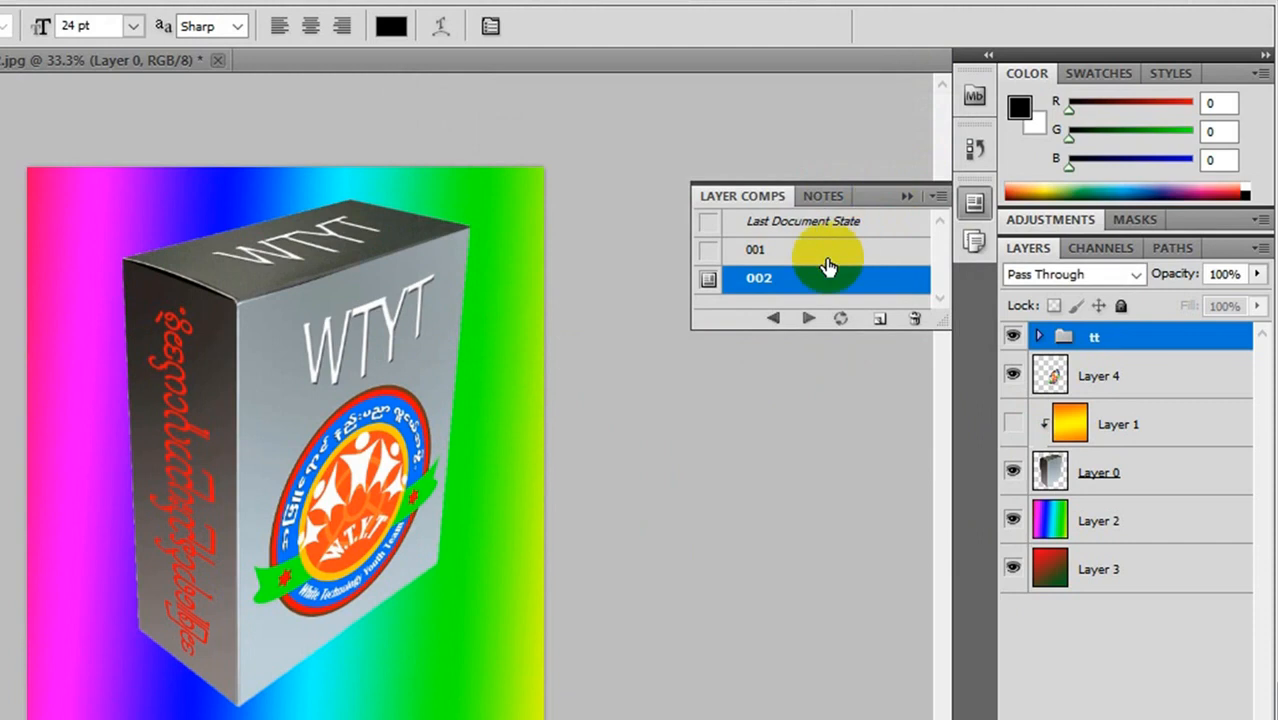
- Make Layer 1 visible again, and enlarge the Layer Comps panel and detach it beside the docked panels
left_click_drag(948, 326, 961, 562)
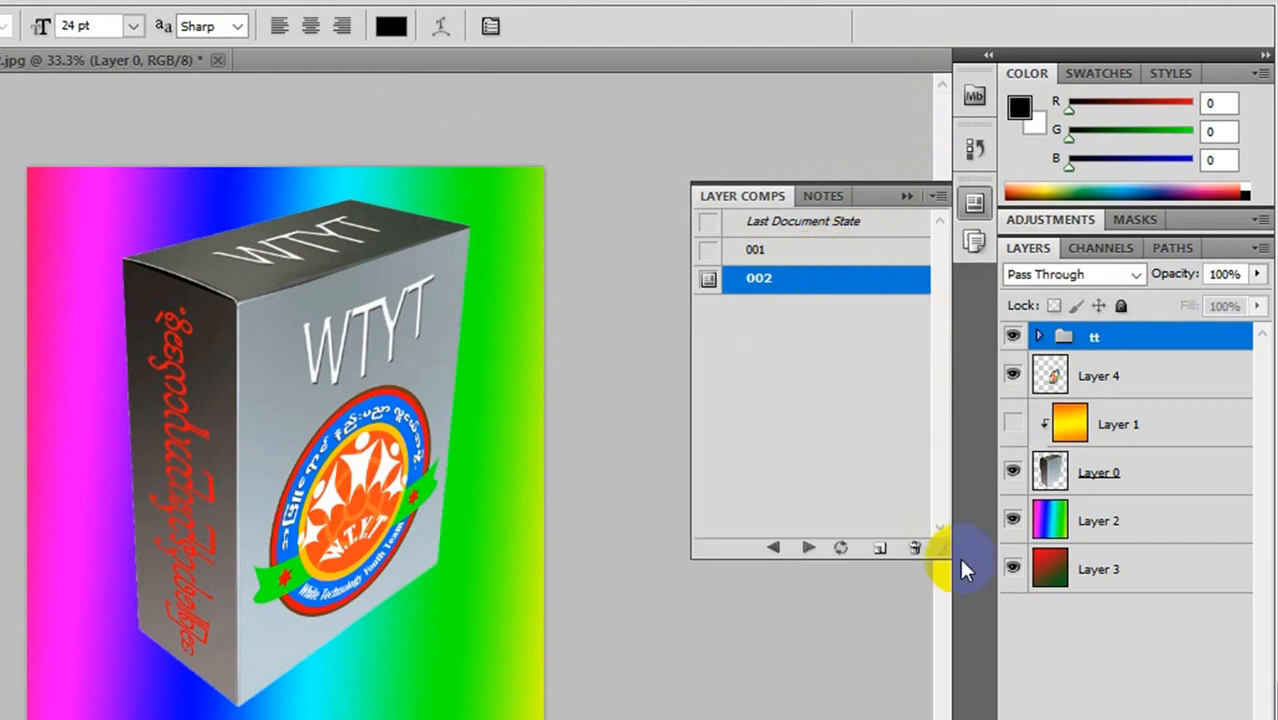
left_click(1014, 425)
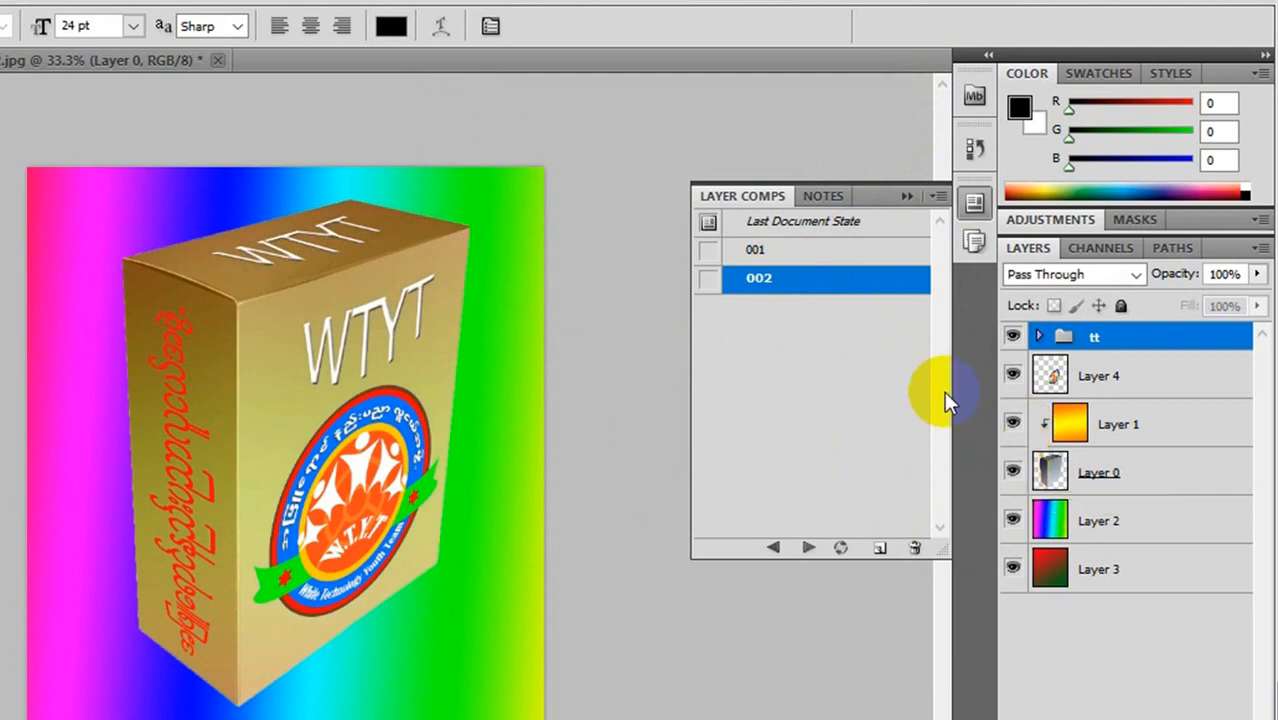
left_click_drag(867, 187, 887, 82)
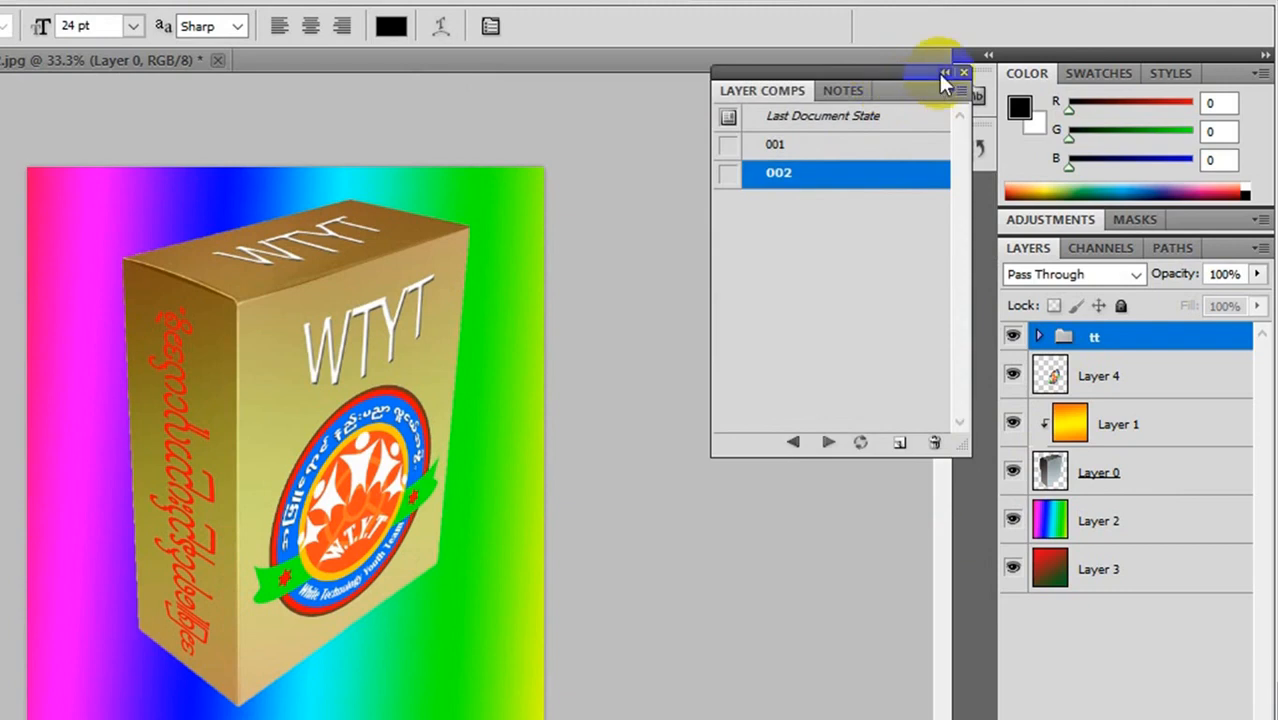
left_click(946, 73)
left_click_drag(735, 103, 925, 60)
left_click(918, 99)
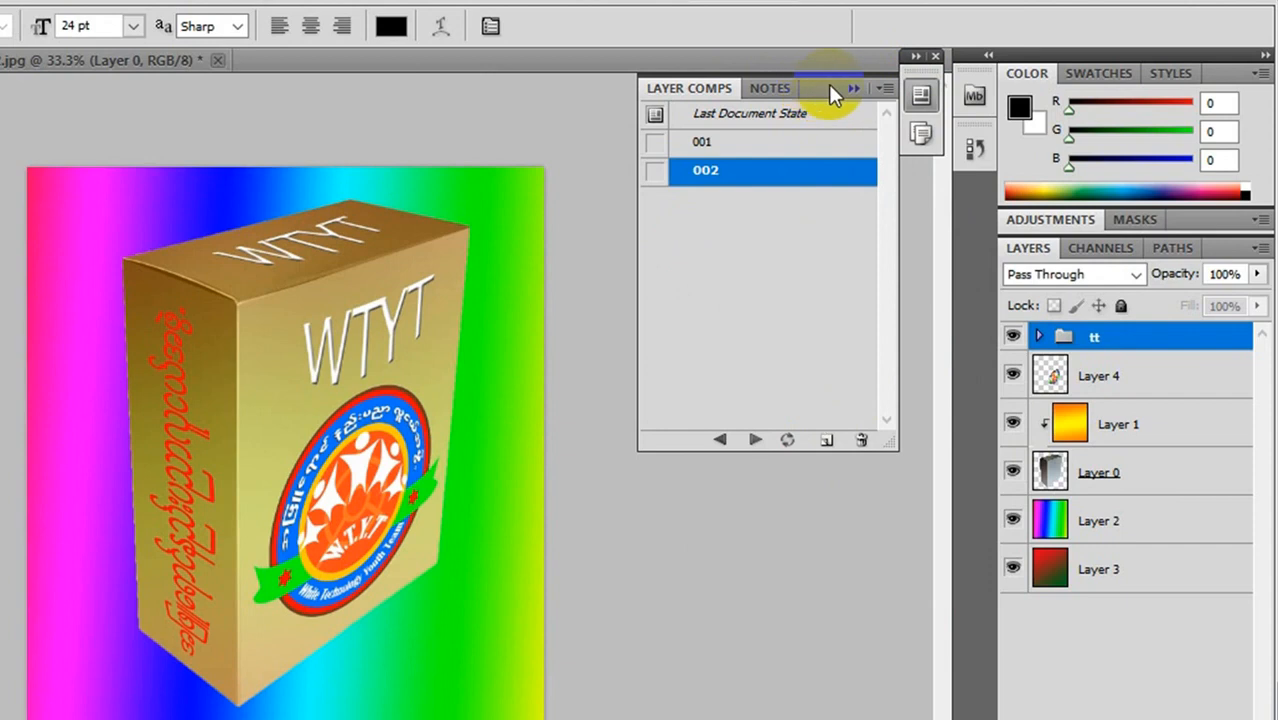
- Apply layer comps 001 and 002 in turn to compare the box versions, end on 001 and collapse the Layer Comps panel
left_click(891, 510)
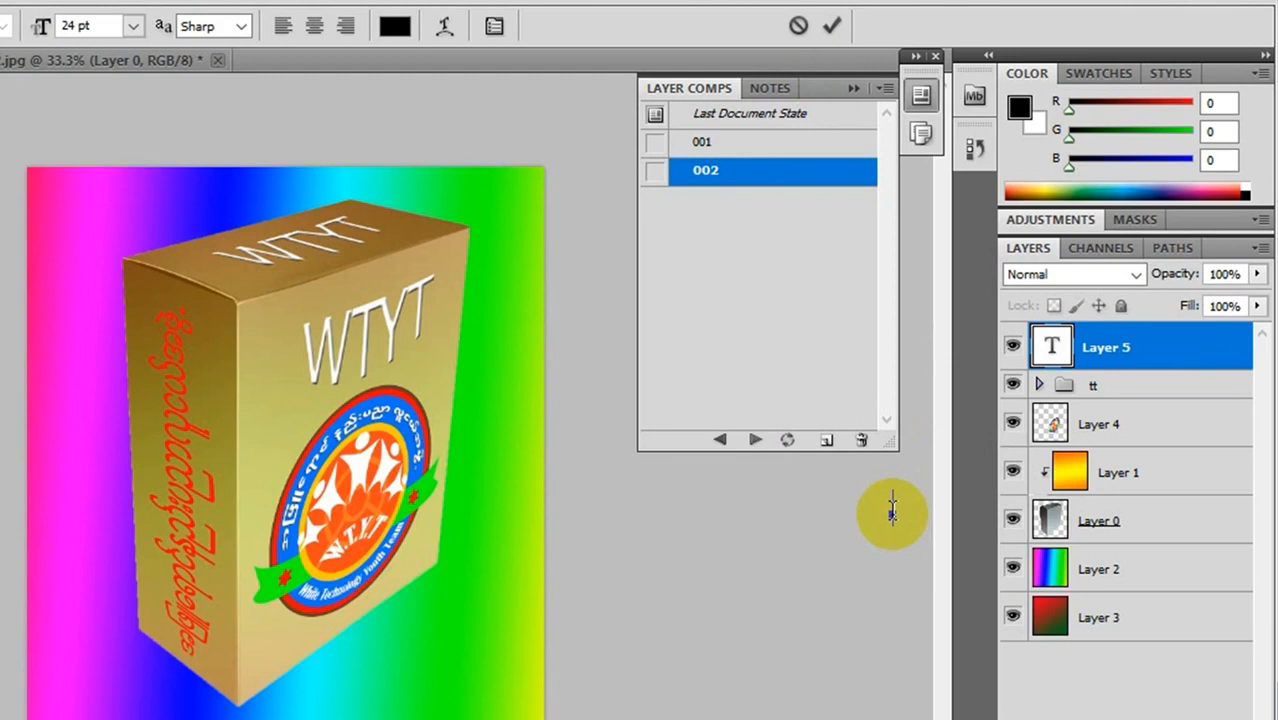
left_click(656, 143)
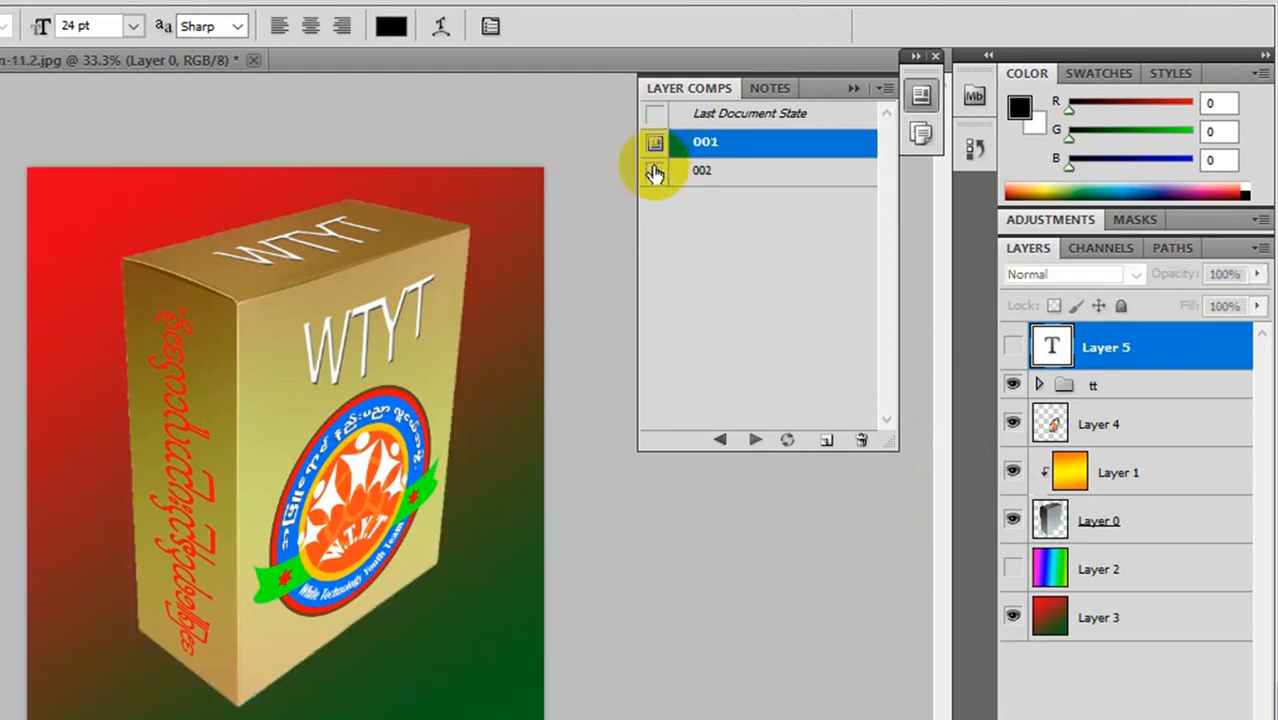
left_click(655, 173)
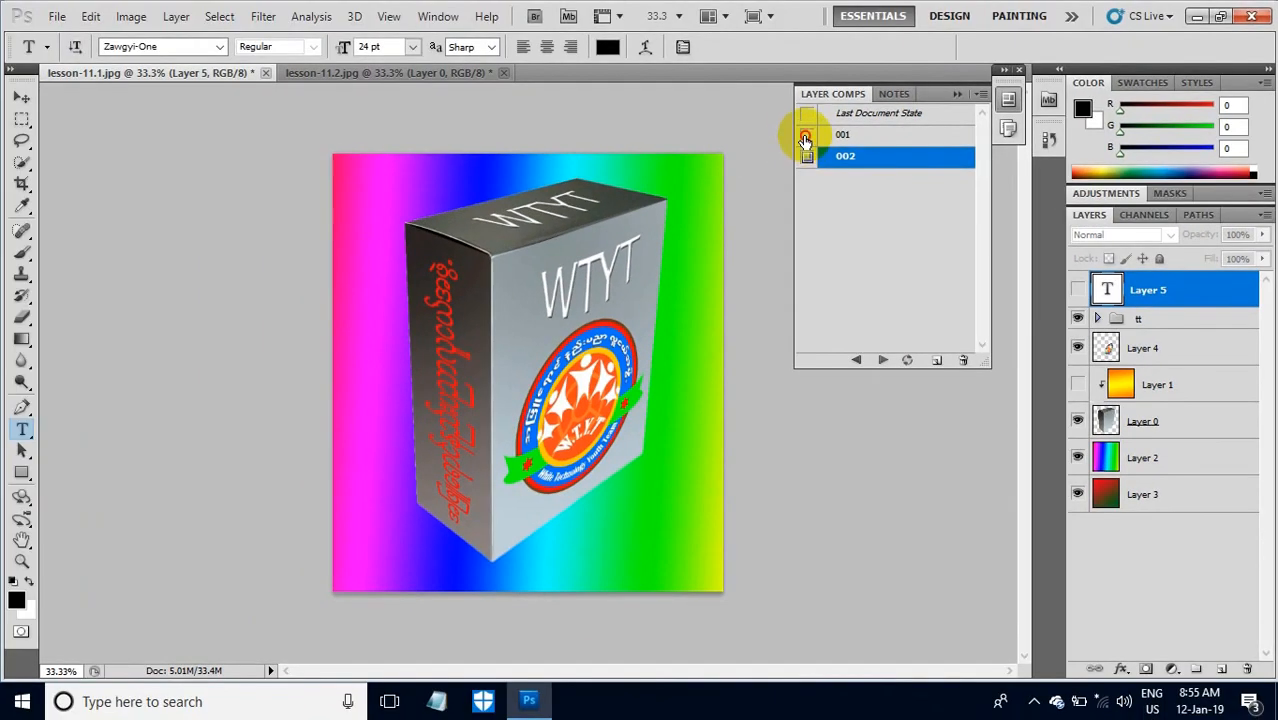
left_click(805, 137)
left_click(766, 117)
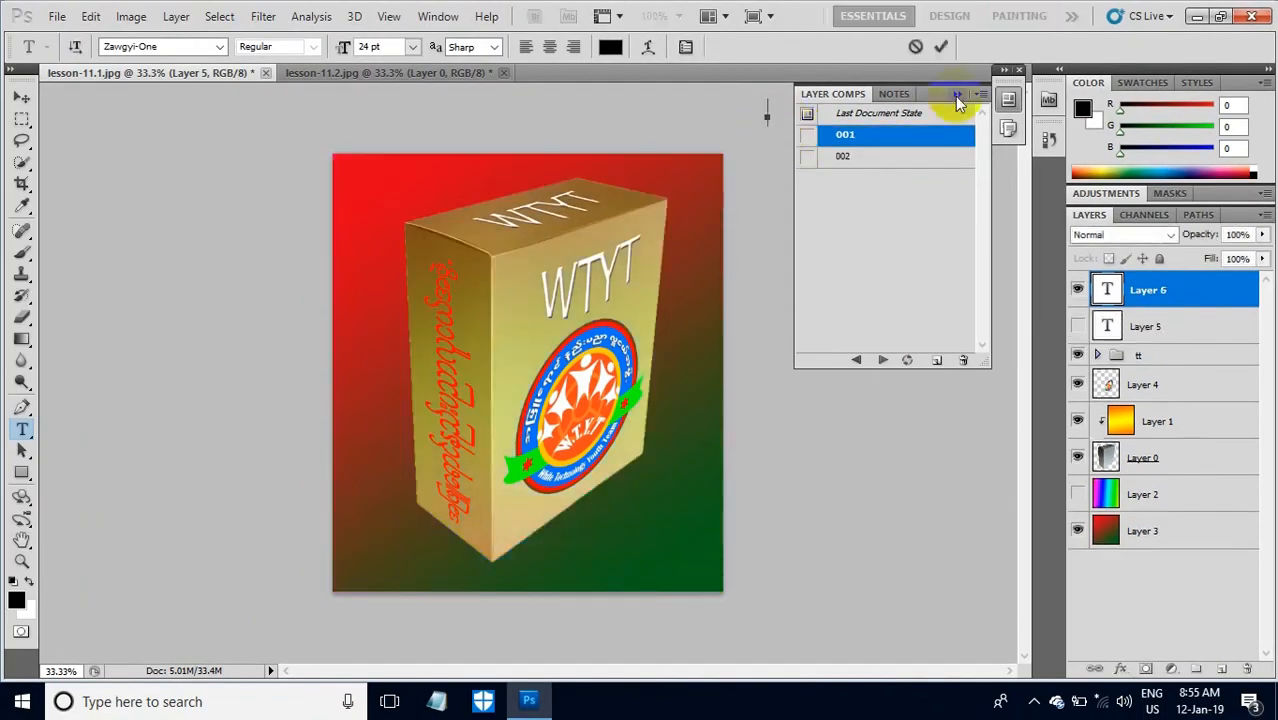
left_click(957, 96)
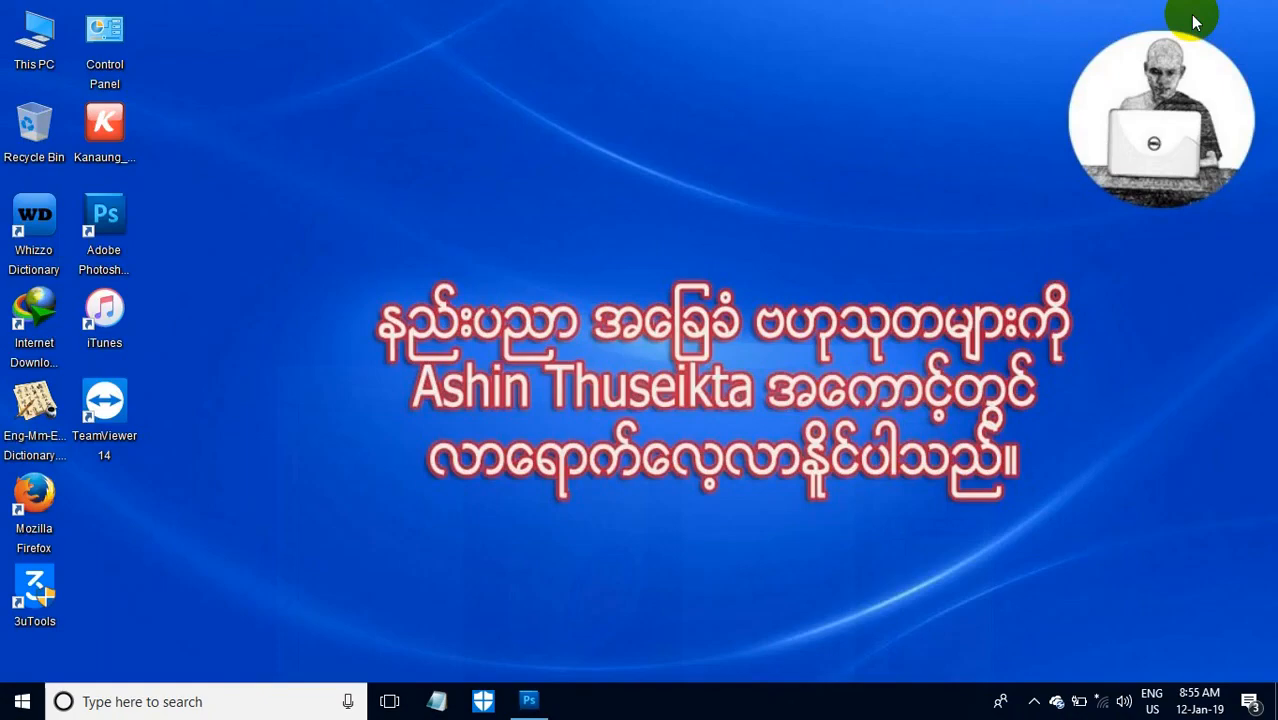